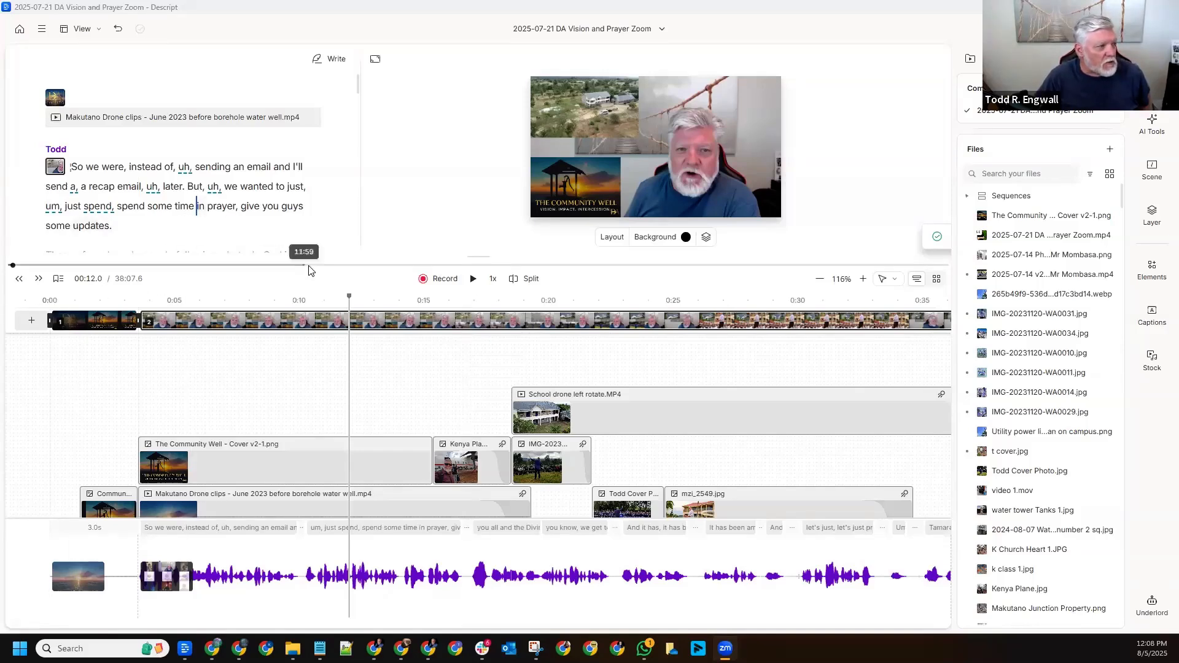
Enlarge the preview and script area above the timeline, with the main speaker video selected in the preview
drag(306, 299, 306, 247)
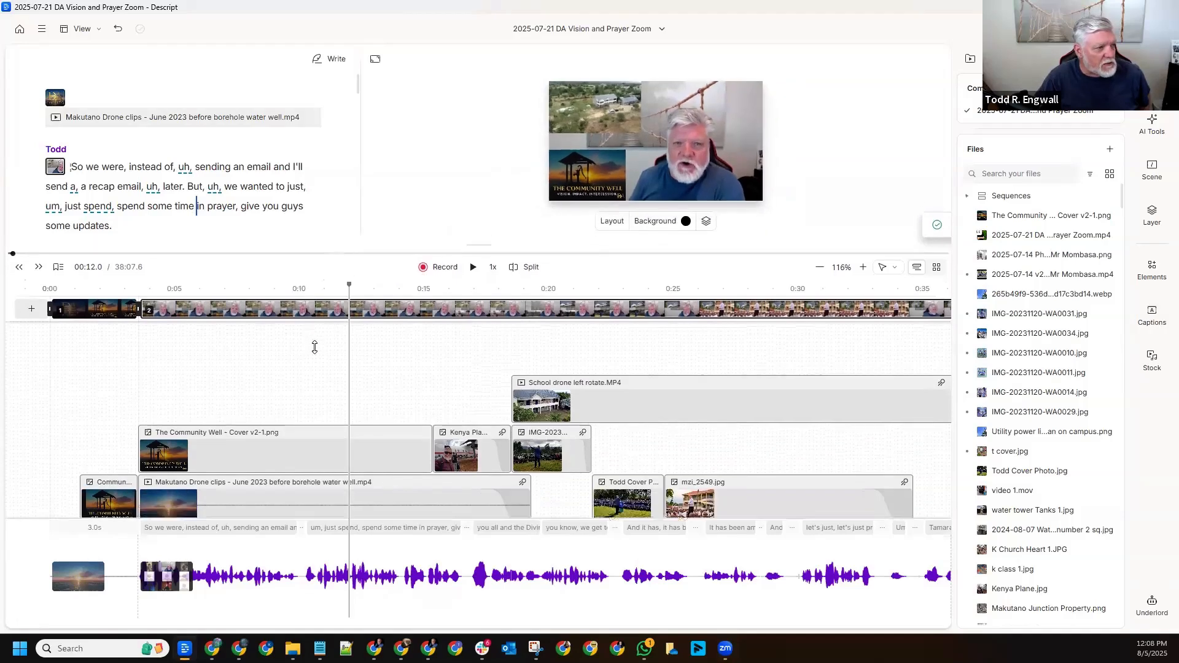
drag(314, 348, 314, 370)
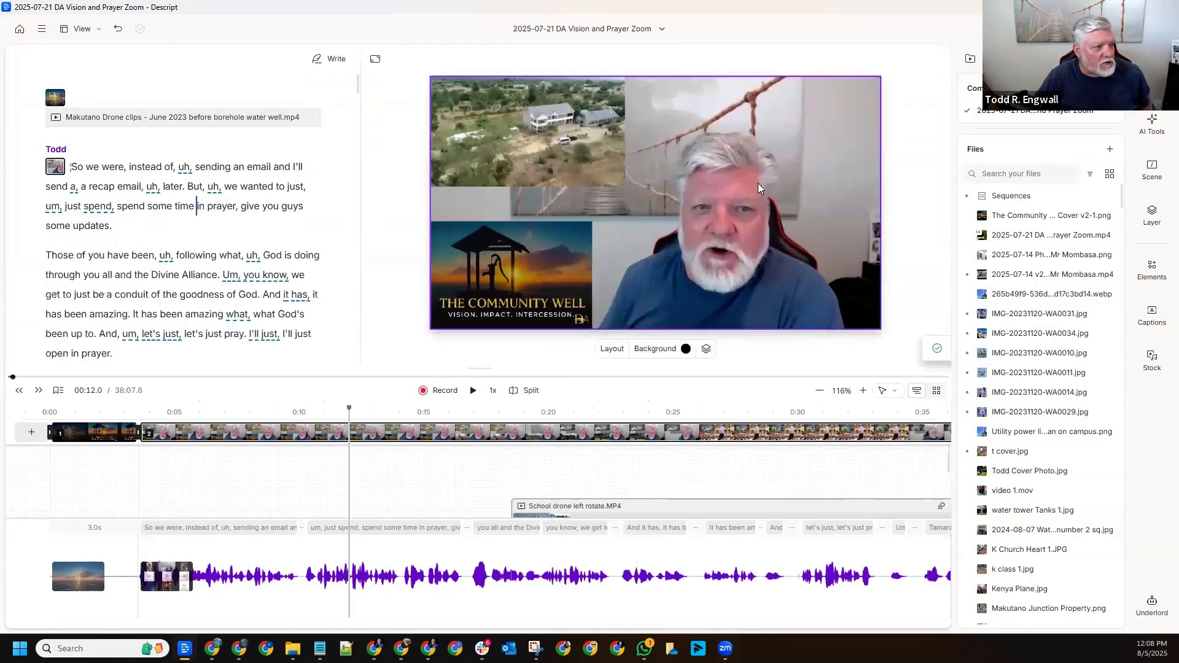
click(757, 148)
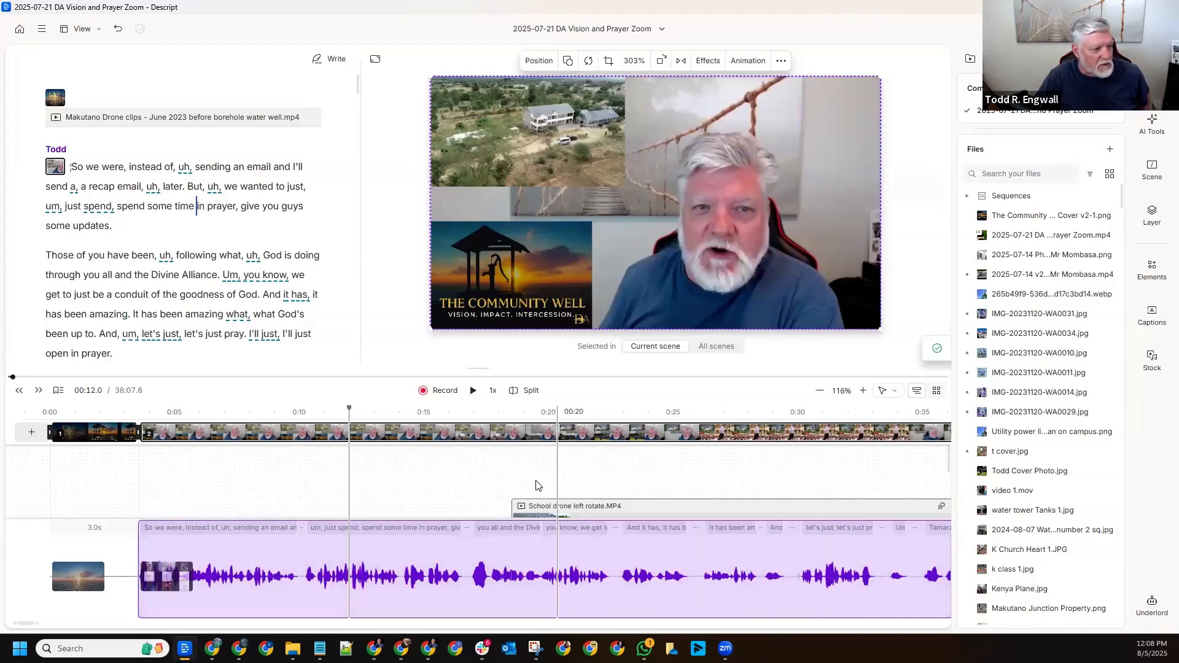
scroll(537, 483, down, 3)
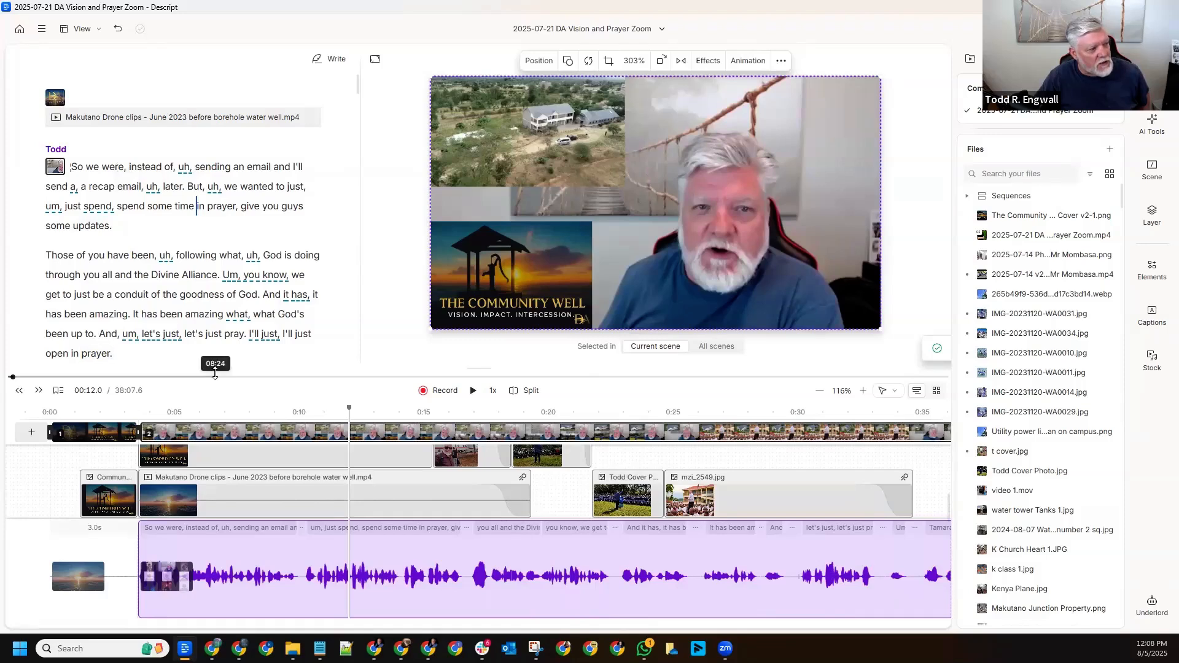
drag(216, 381, 209, 494)
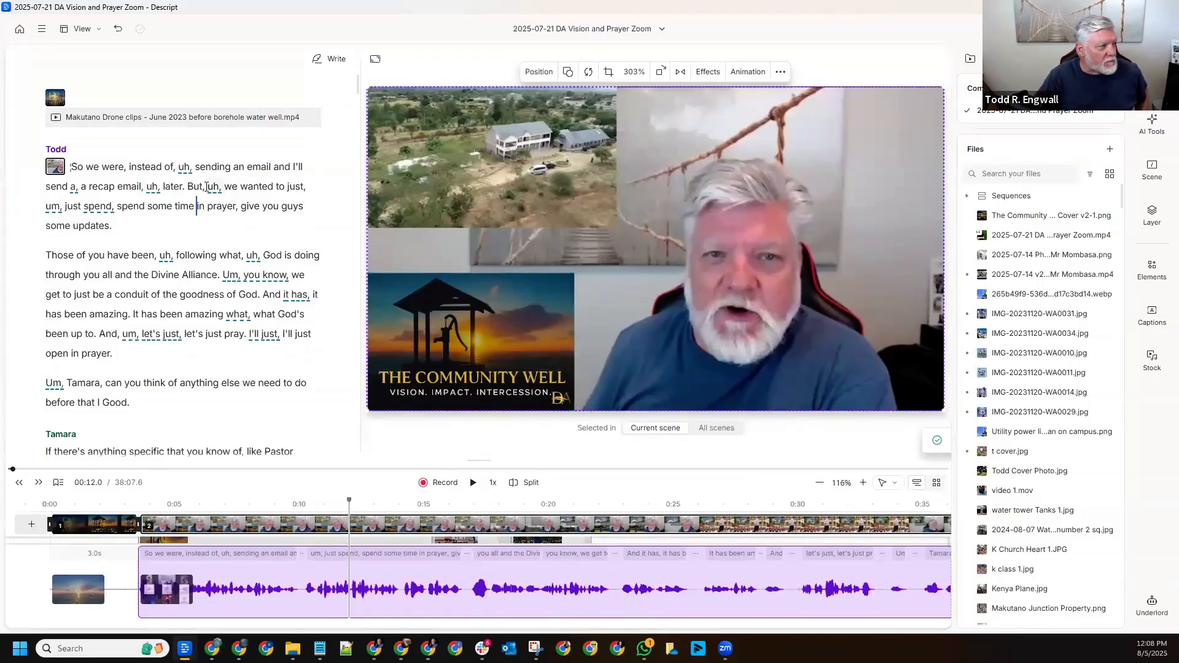
Delete the filler word "uh" between "But," and "we wanted to just" in the first script paragraph
click(207, 187)
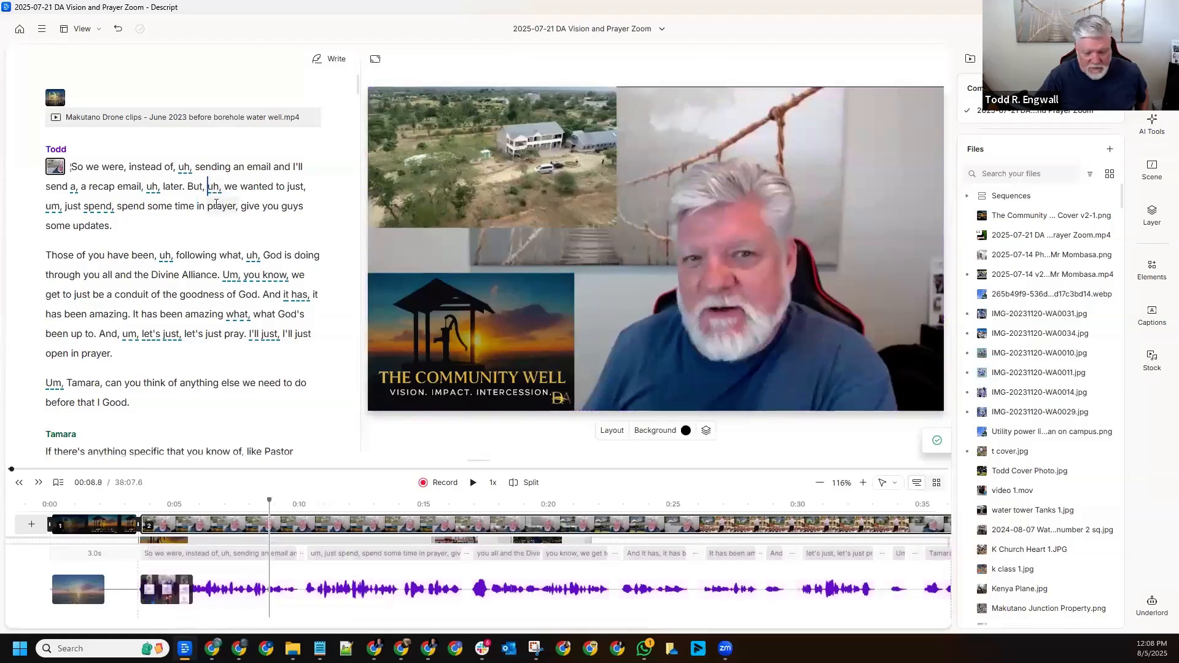
click(207, 185)
double_click(212, 186)
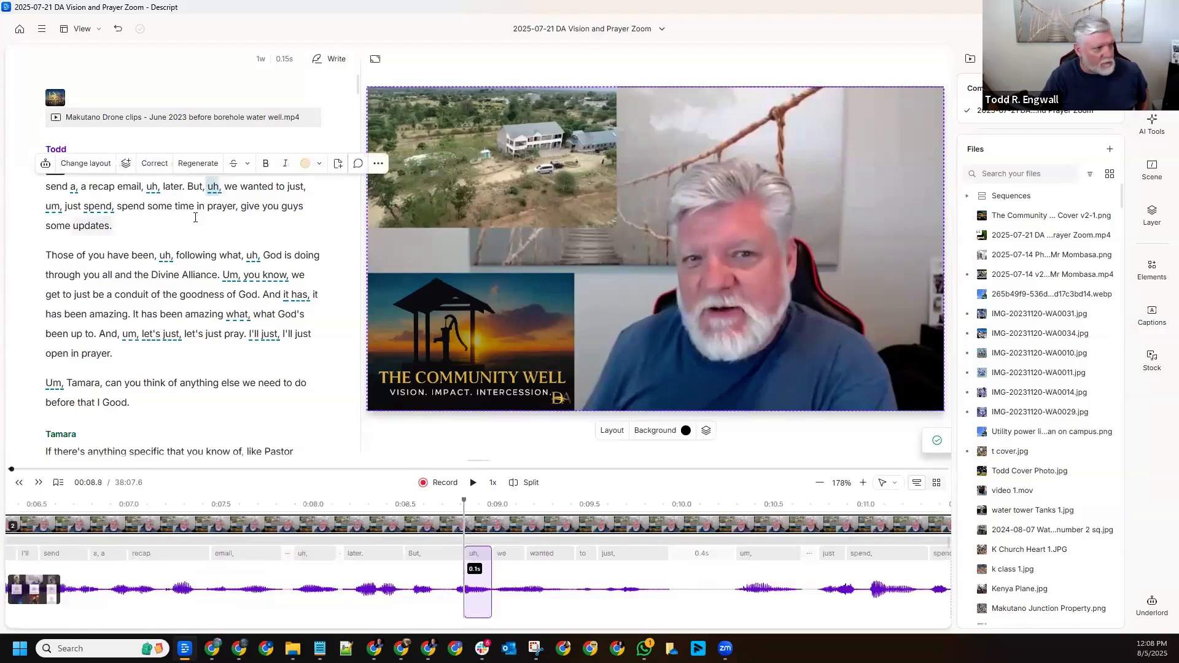
key(BackSpace)
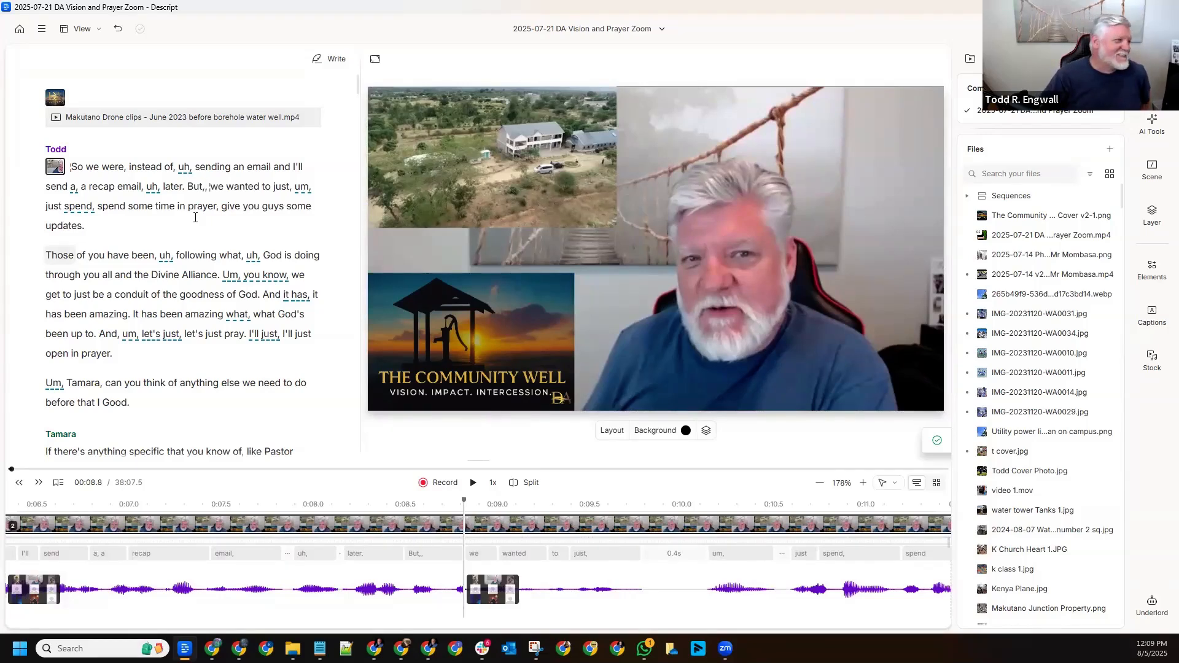
Return to the beginning of the video and play back the intro scene and the opening of the speaker's scene
click(224, 166)
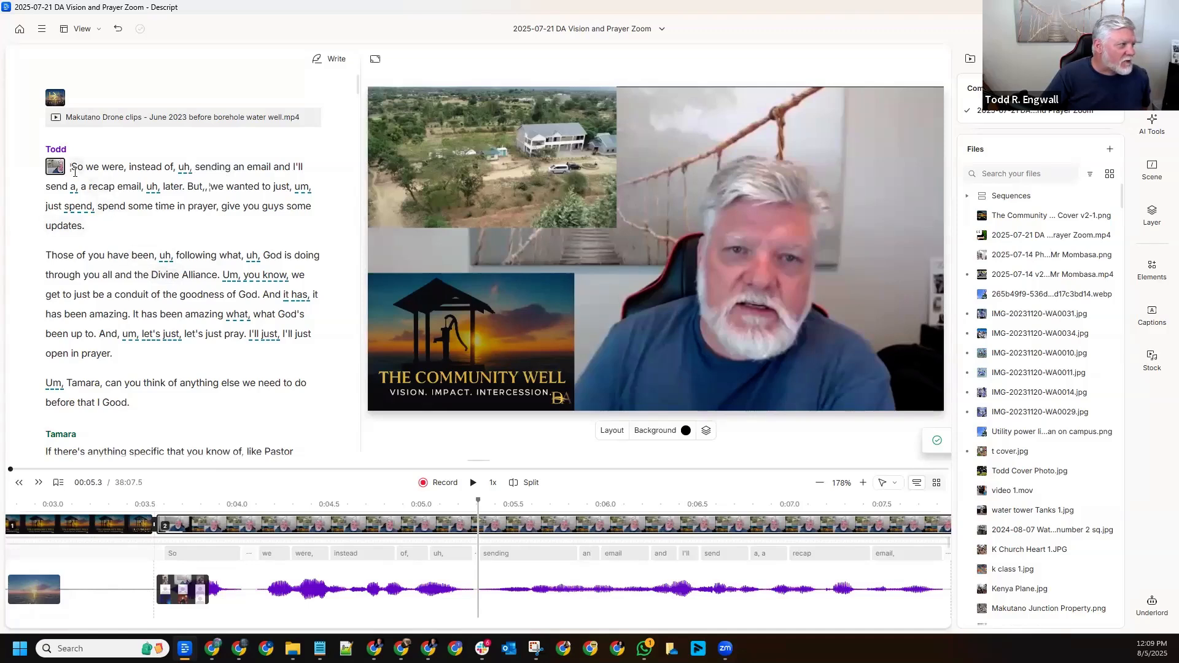
scroll(92, 350, up, 1)
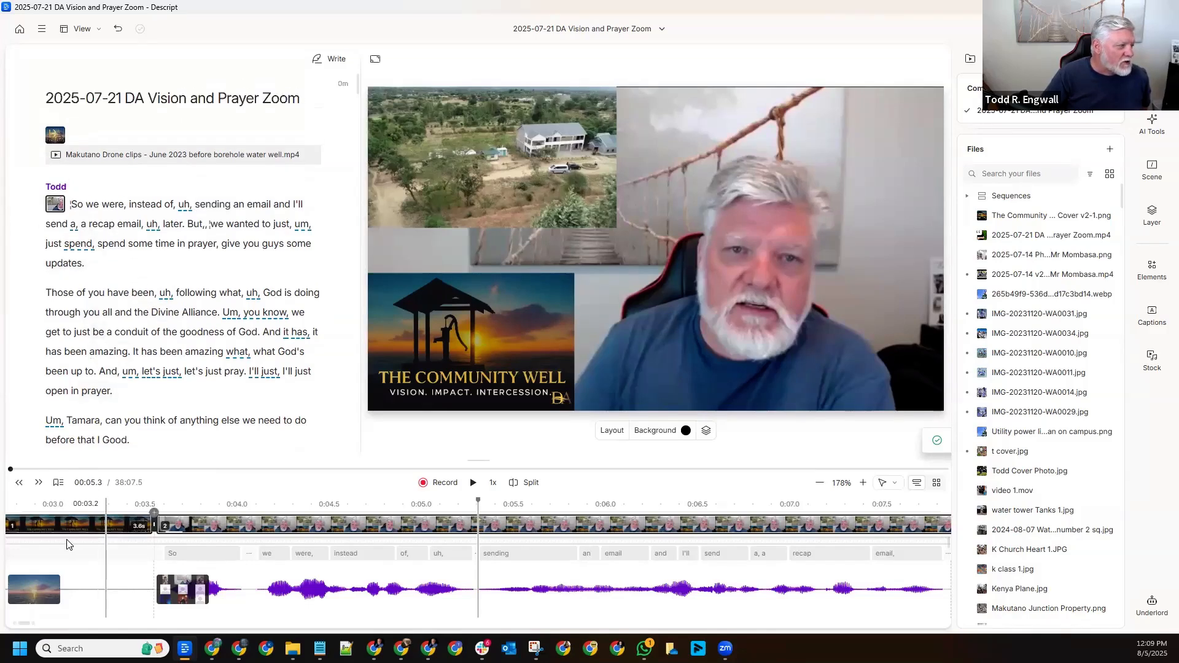
click(19, 483)
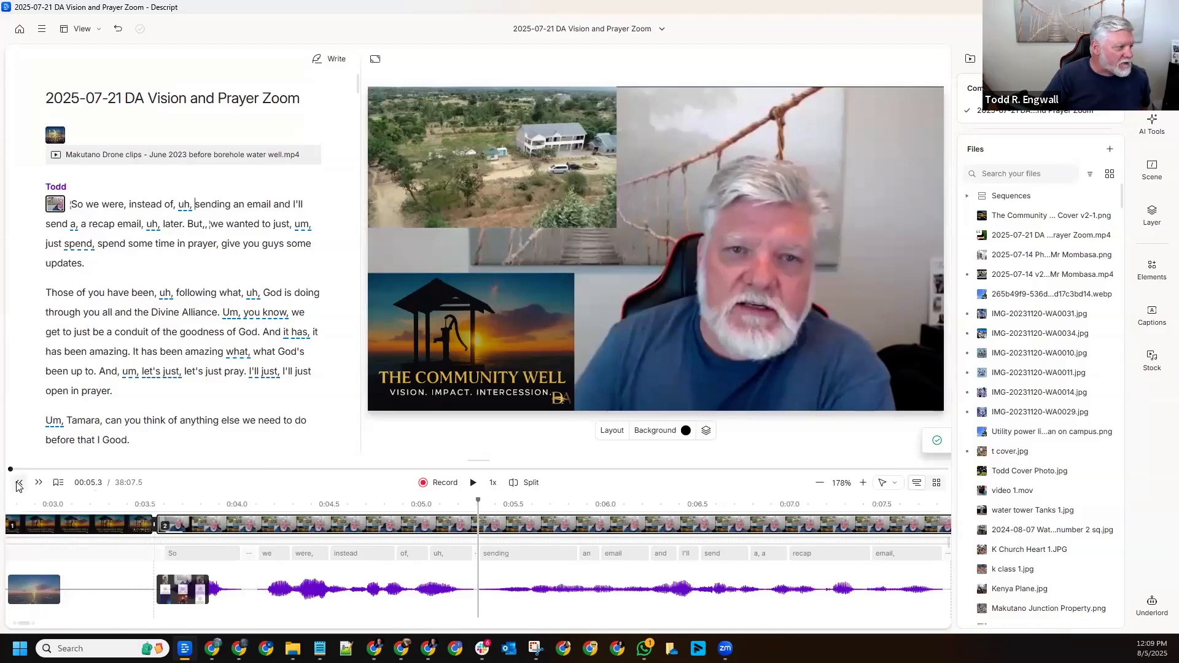
click(19, 483)
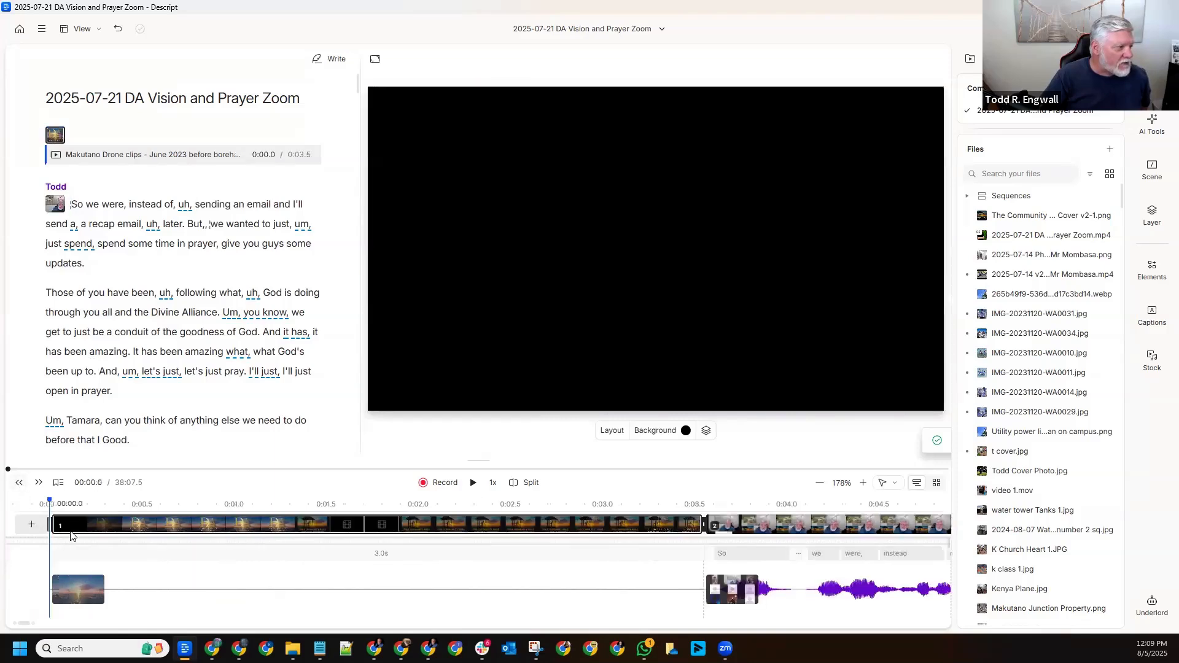
click(130, 530)
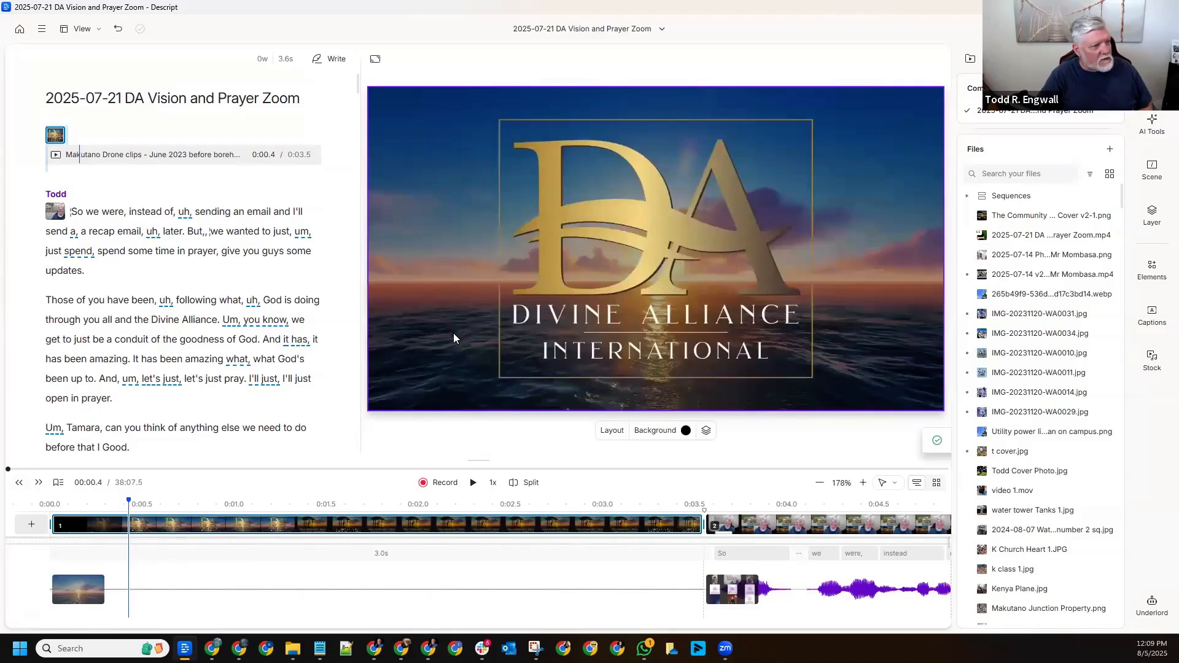
key(space)
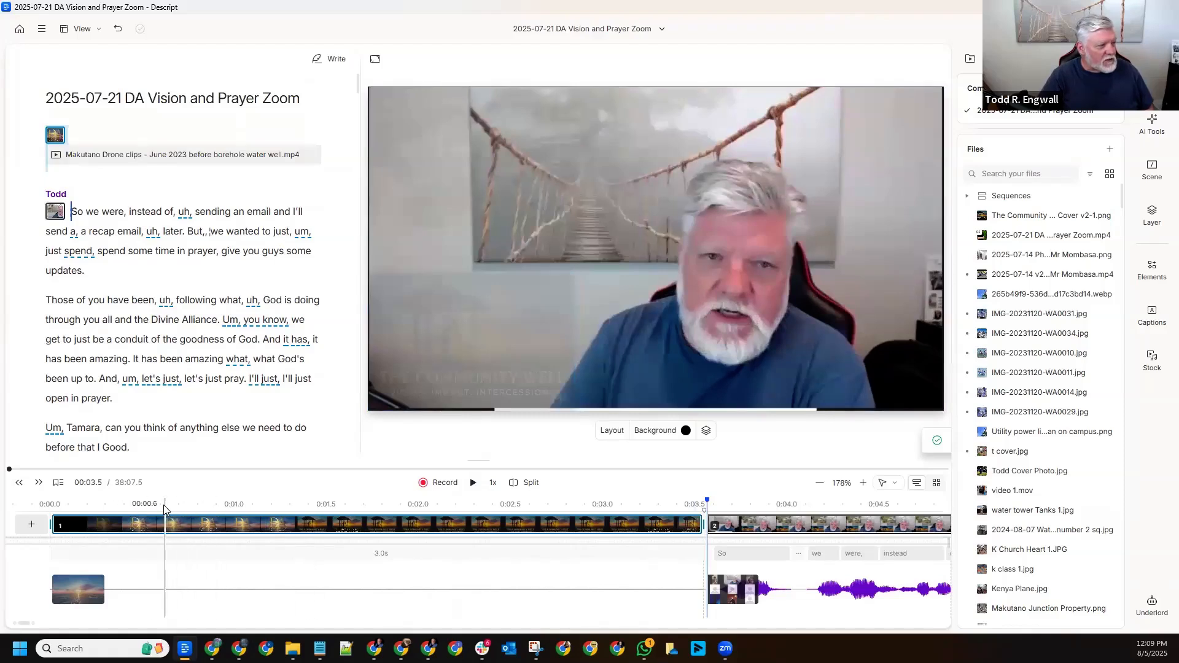
click(215, 502)
key(space)
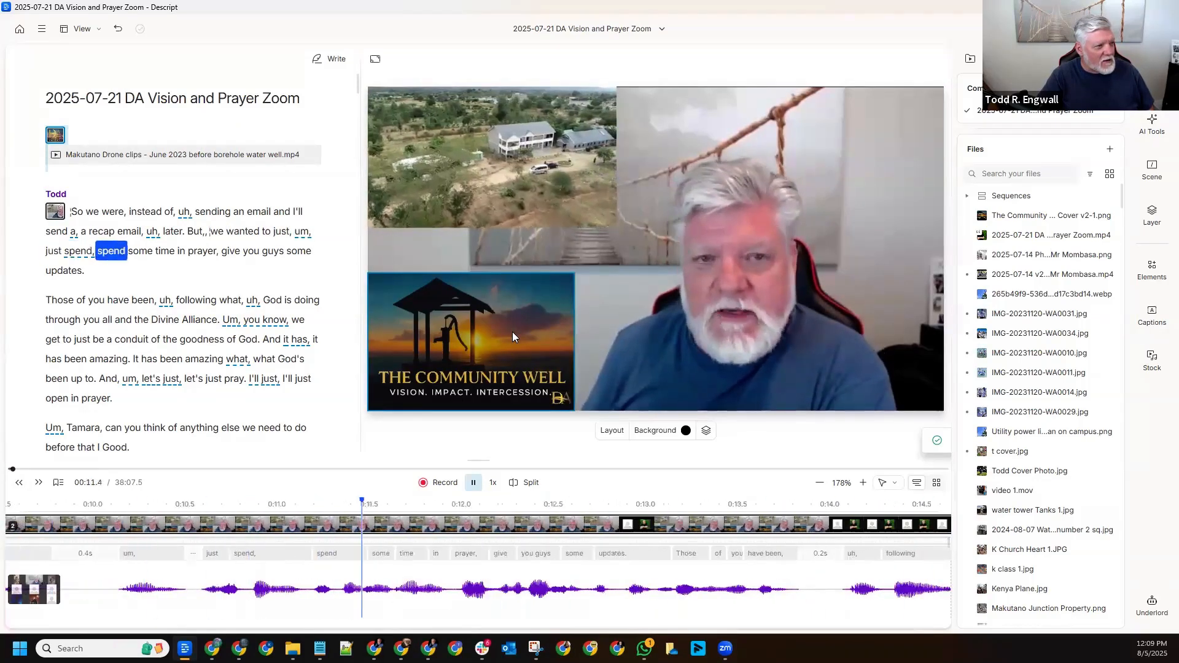
key(space)
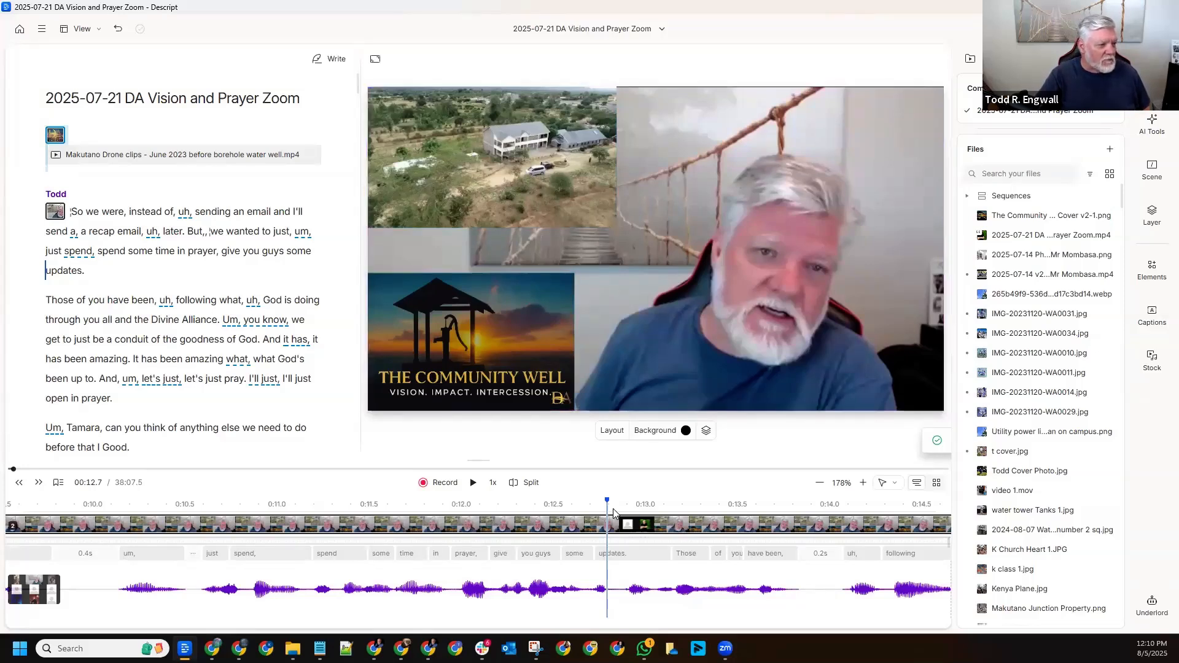
Make room for the timeline tracks and add IMG-20231120-WA0011.jpg on a new track above the cover image at about 13.5 s
scroll(611, 508, down, 2)
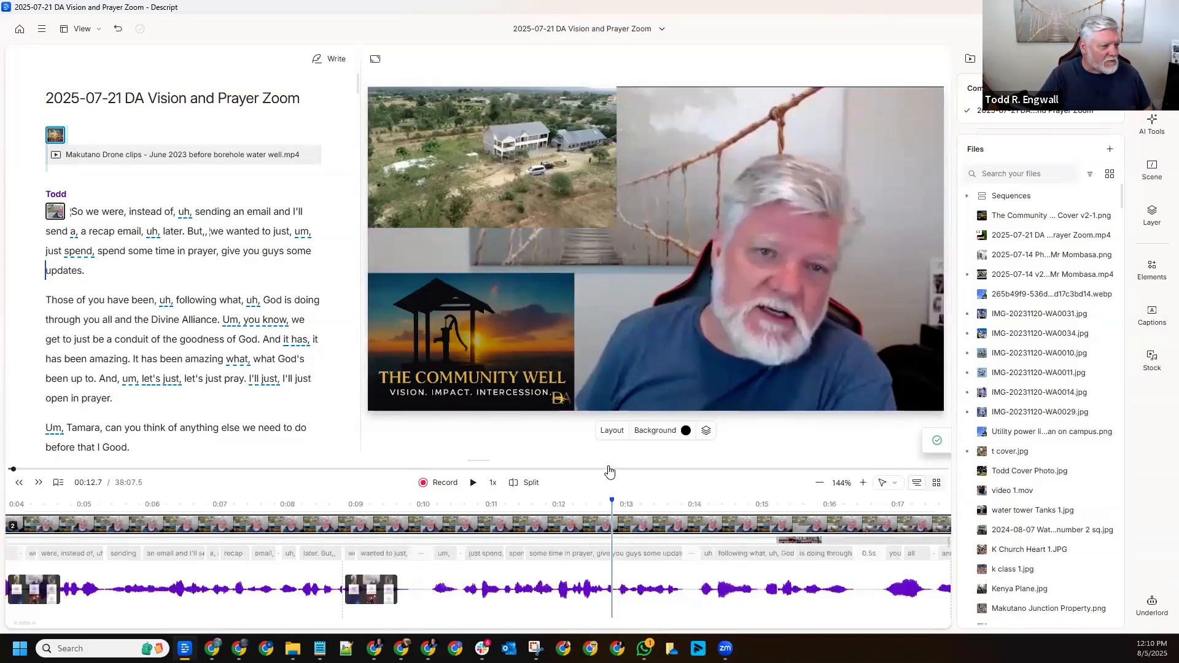
drag(610, 412, 603, 234)
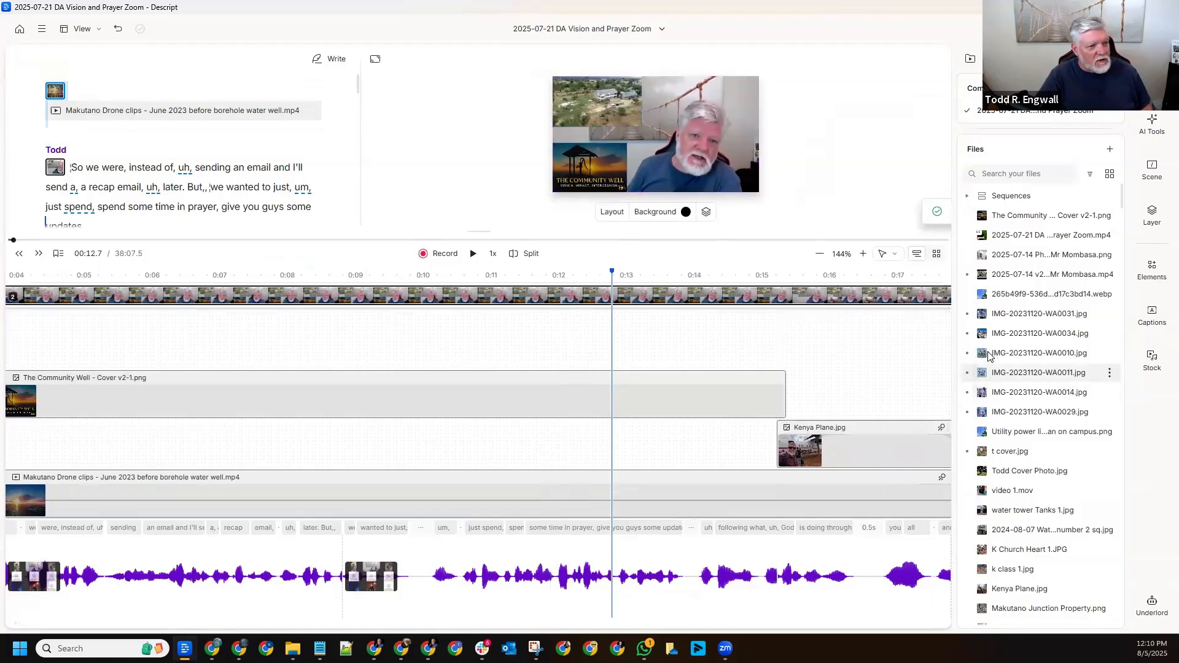
mouse_move(985, 358)
mouse_move(985, 337)
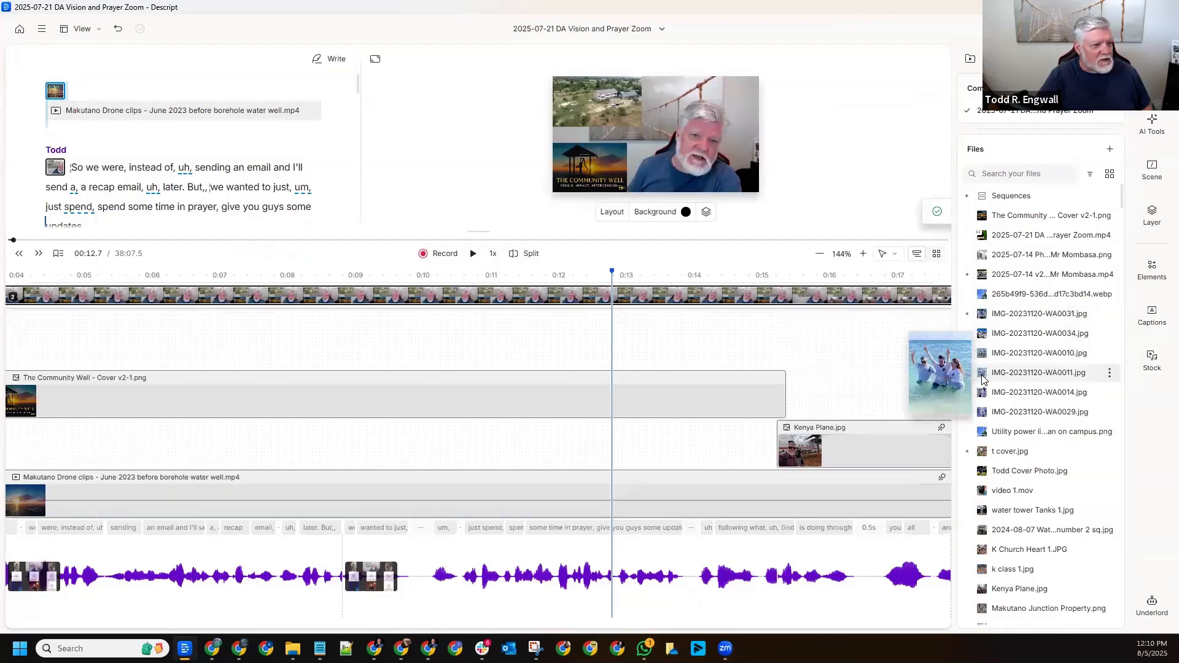
drag(984, 379, 638, 342)
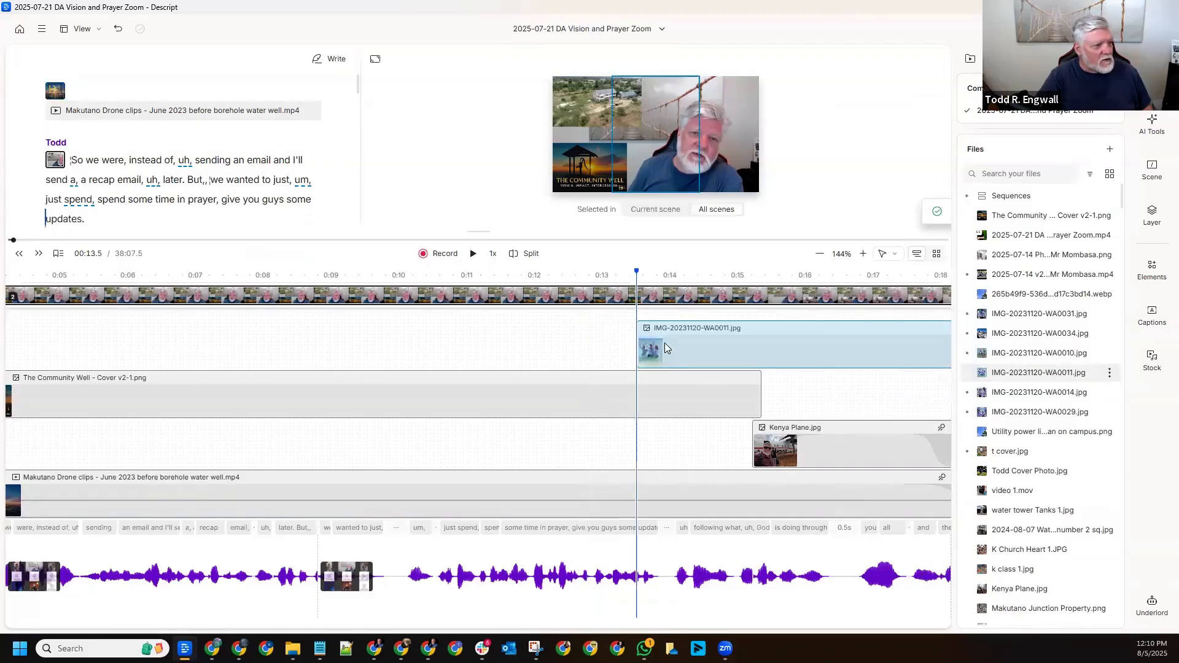
Move the beach photo overlay to the upper-right corner of the frame and shrink it to about half the frame's height
click(751, 342)
scroll(867, 376, down, 2)
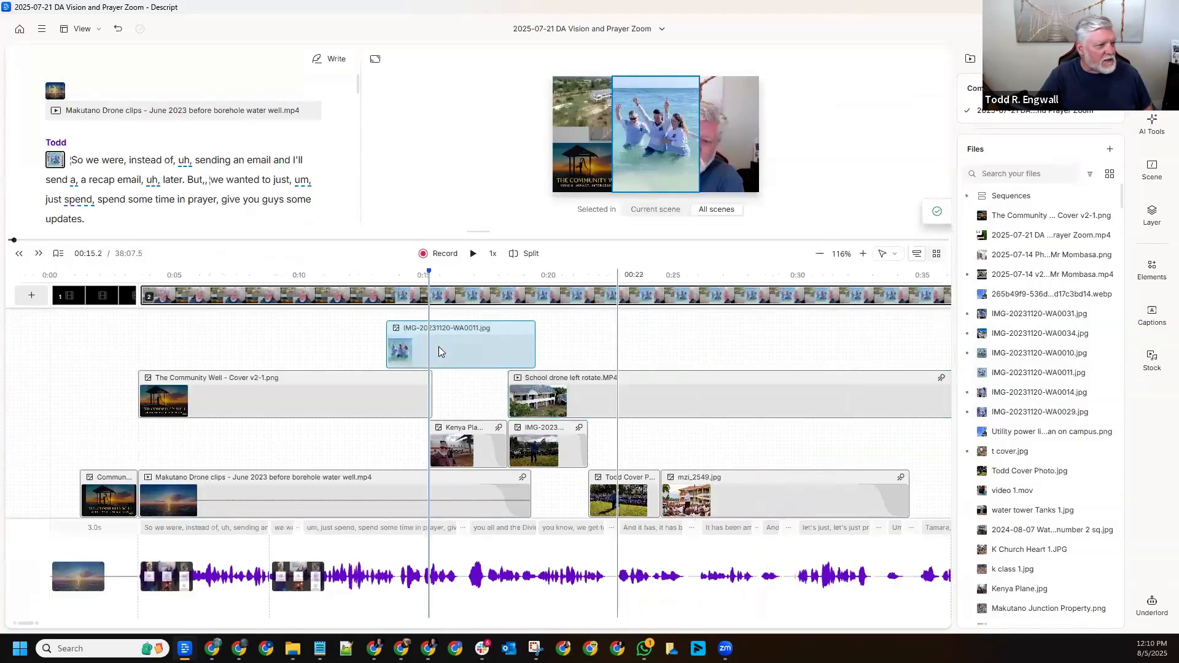
drag(642, 89, 701, 94)
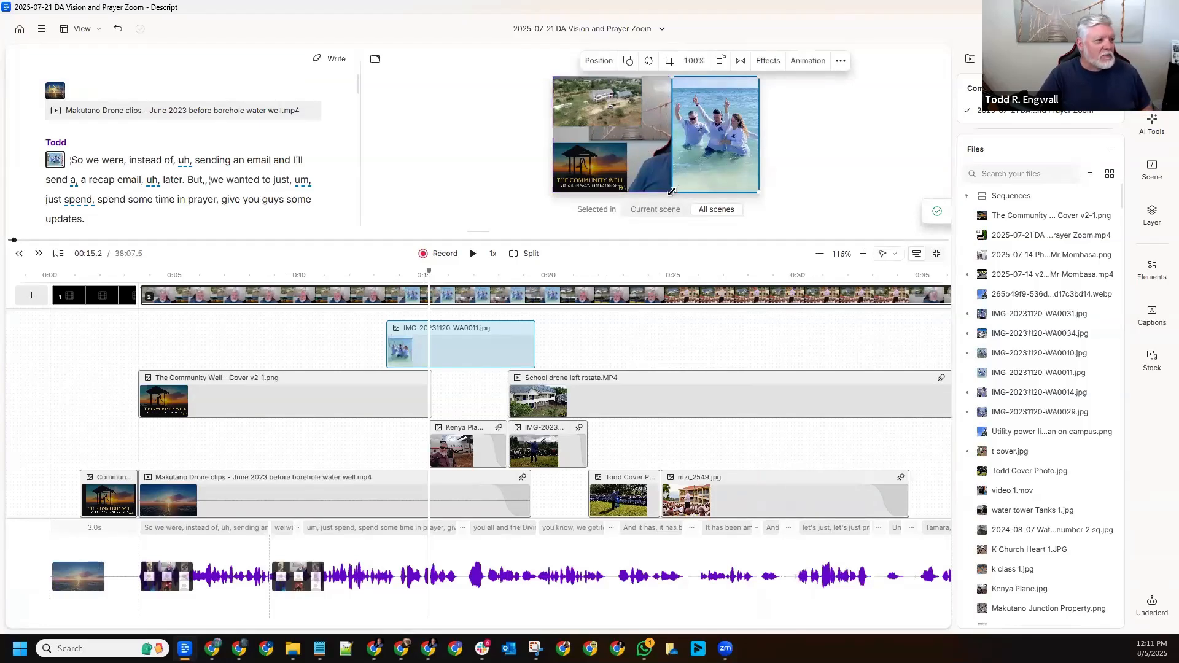
drag(671, 192, 716, 133)
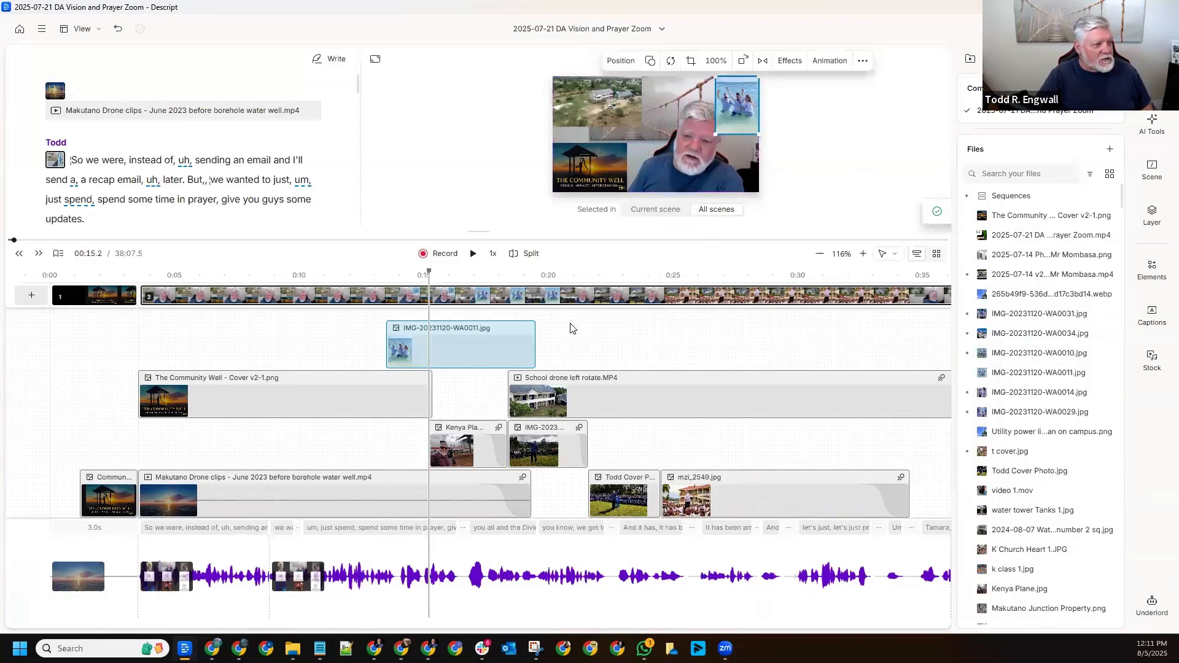
Shorten the IMG-20231120-WA0011.jpg clip to about 2.7 s and fit it between the Community Well cover and School drone clips
click(482, 329)
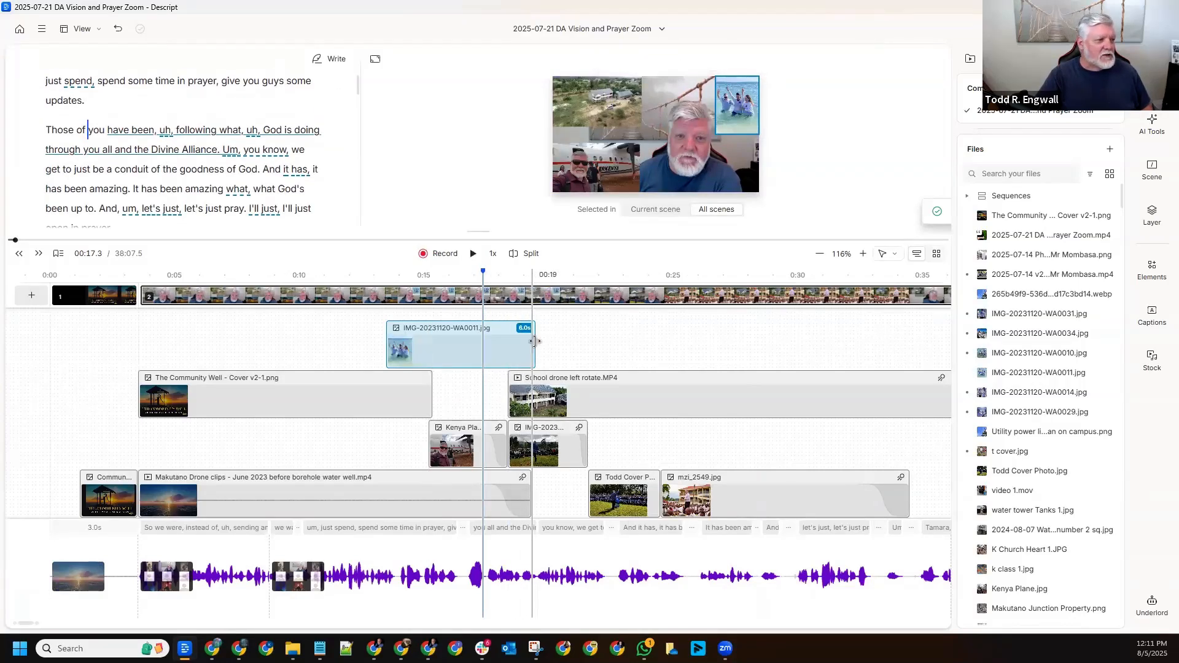
drag(534, 342, 460, 352)
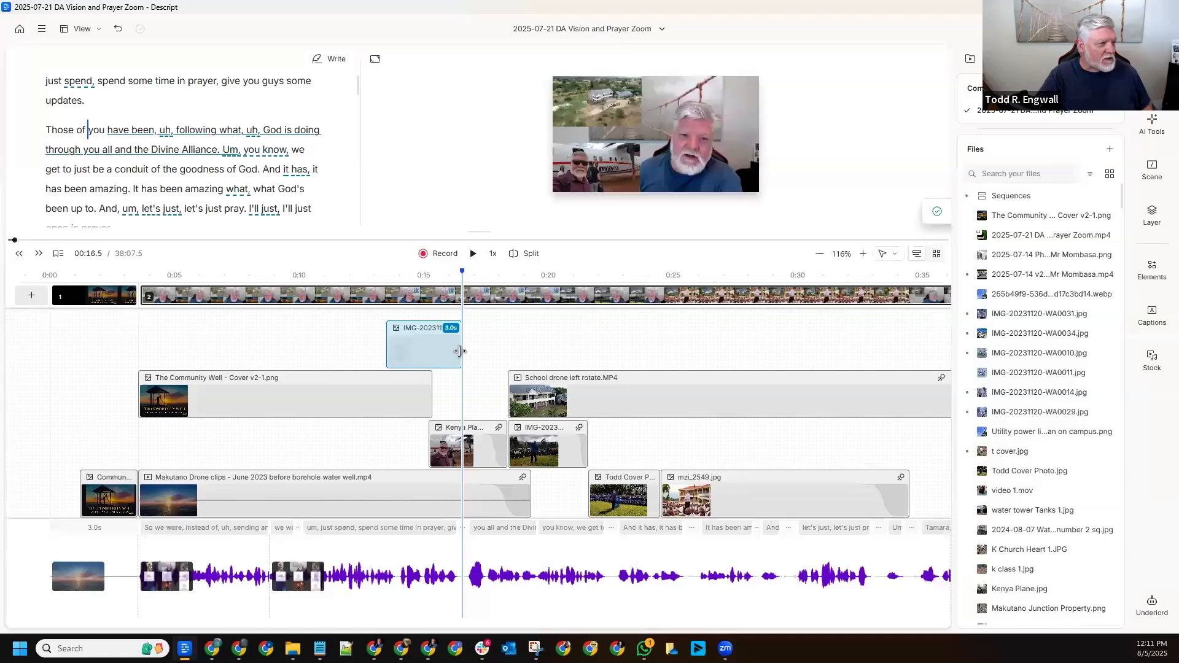
click(319, 341)
mouse_move(412, 347)
mouse_down()
mouse_move(452, 350)
mouse_move(464, 370)
mouse_move(497, 345)
mouse_up()
click(464, 372)
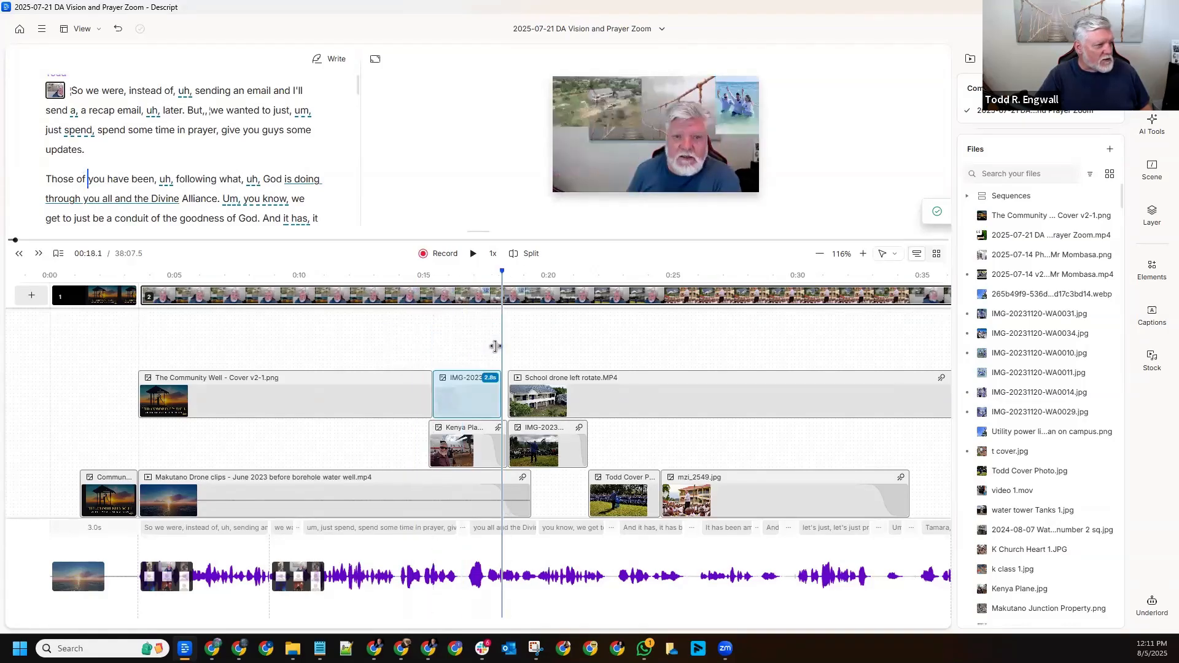
Play back the section from about 13 s to check the beach photo overlay, and select its clip
click(422, 337)
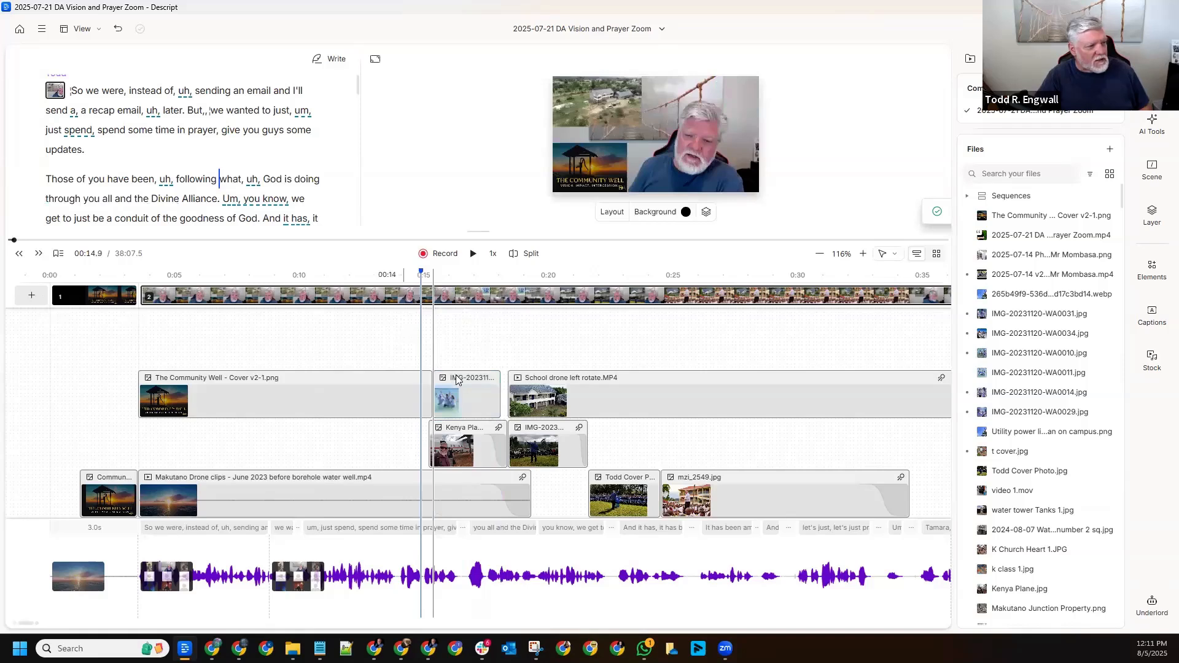
click(389, 342)
key(space)
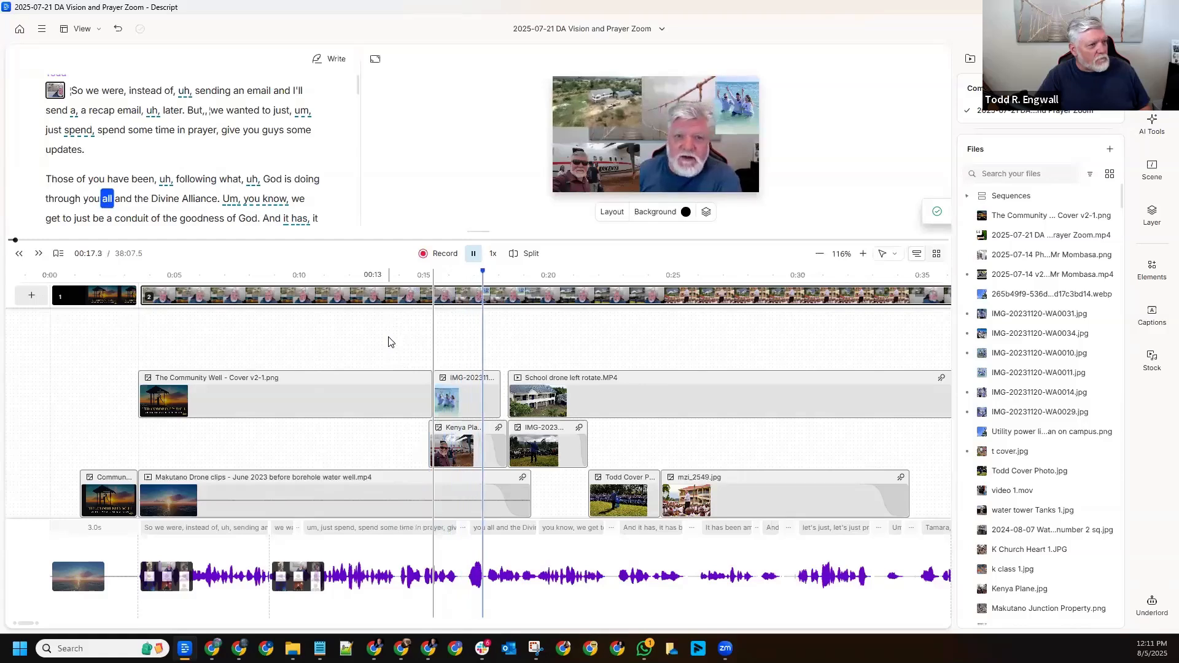
key(space)
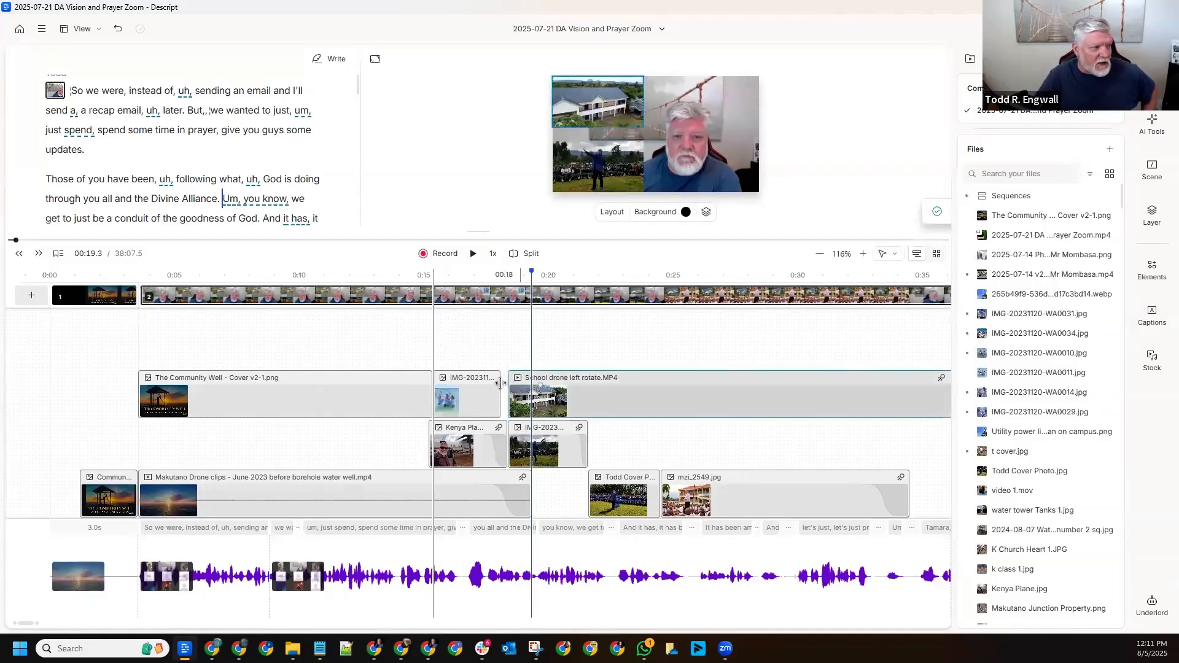
click(463, 398)
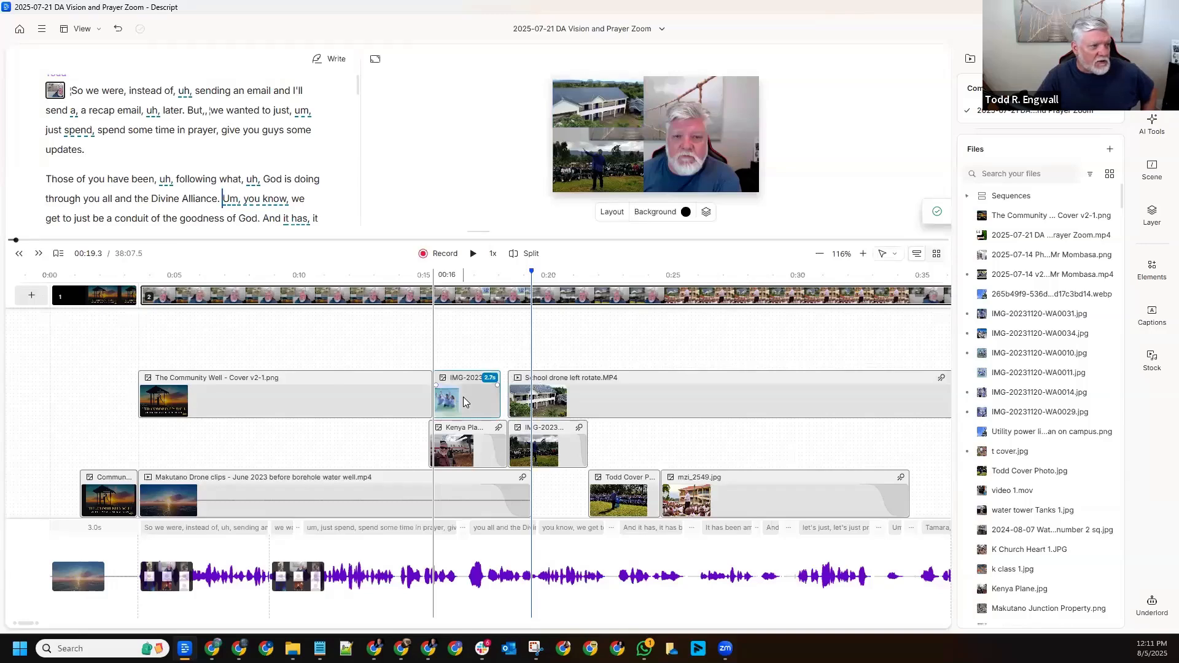
click(470, 398)
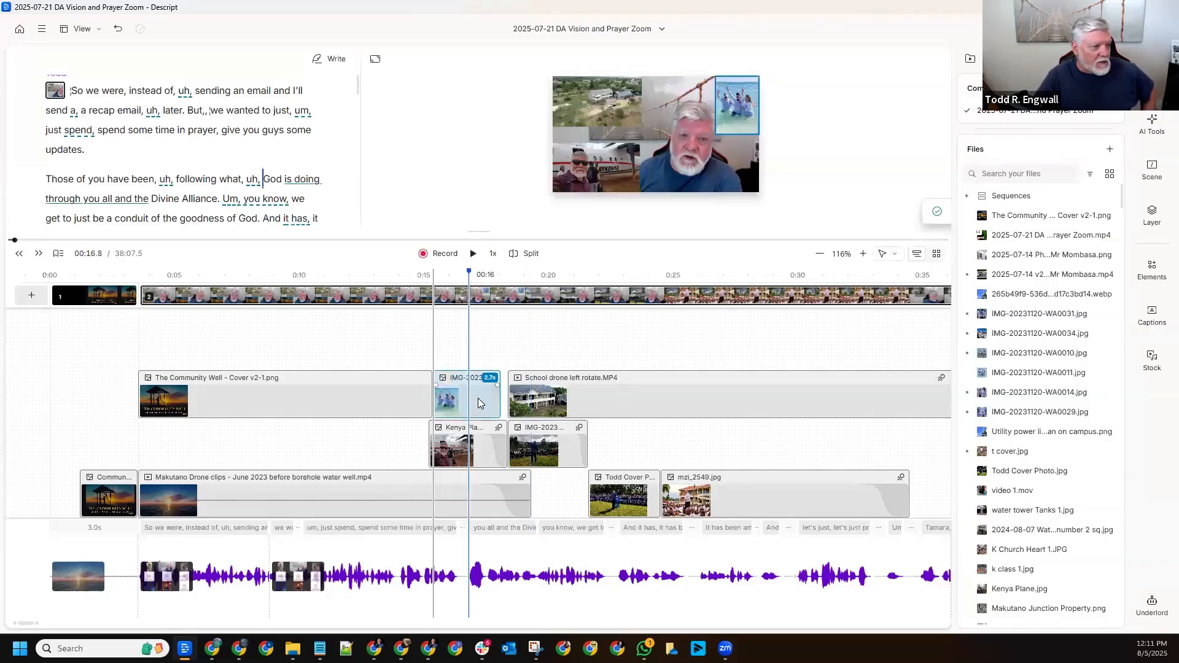
Upload "Poetry by student.mp4" from the computer into the project files and reselect the beach photo clip
click(1116, 153)
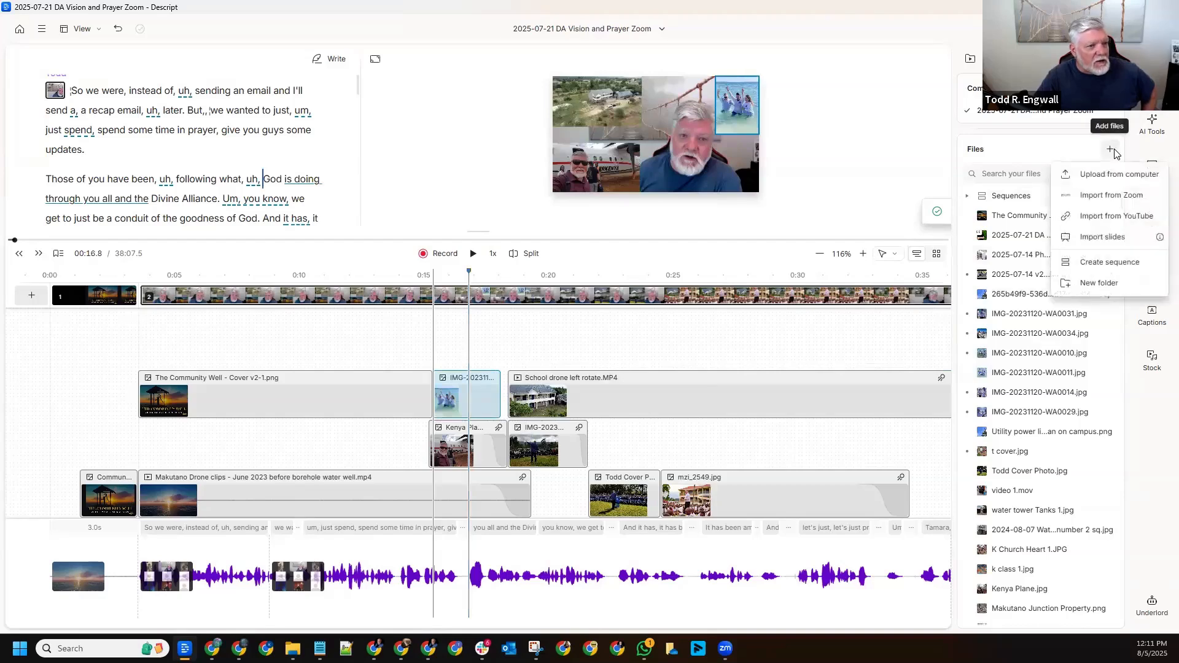
click(1091, 175)
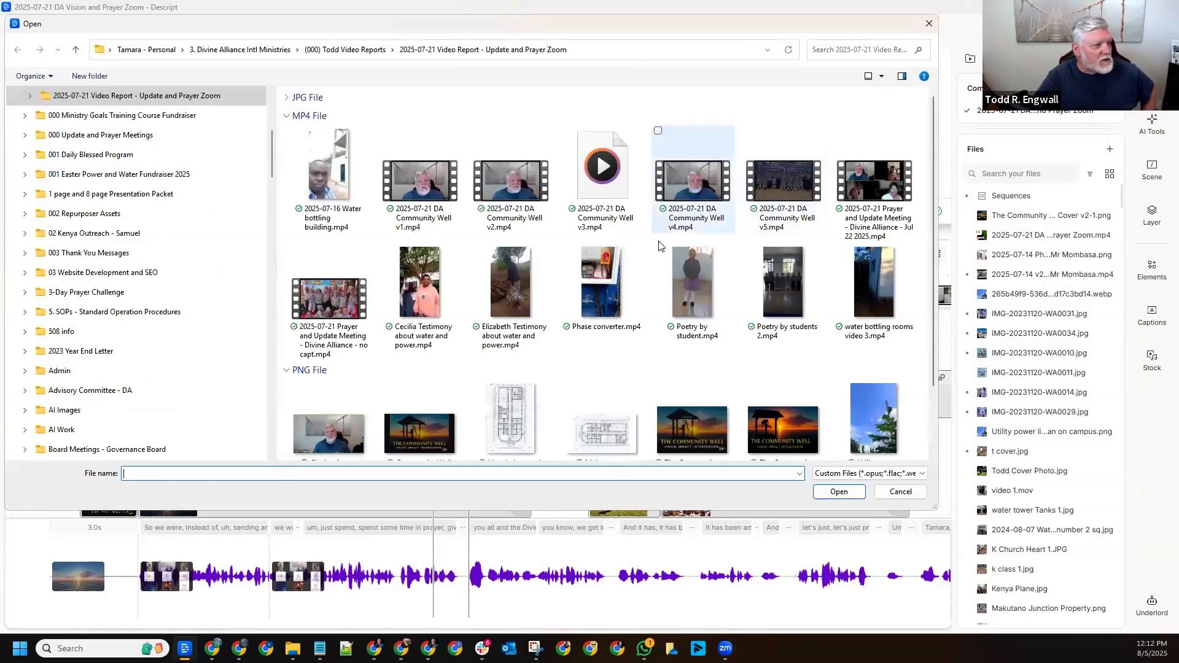
double_click(687, 282)
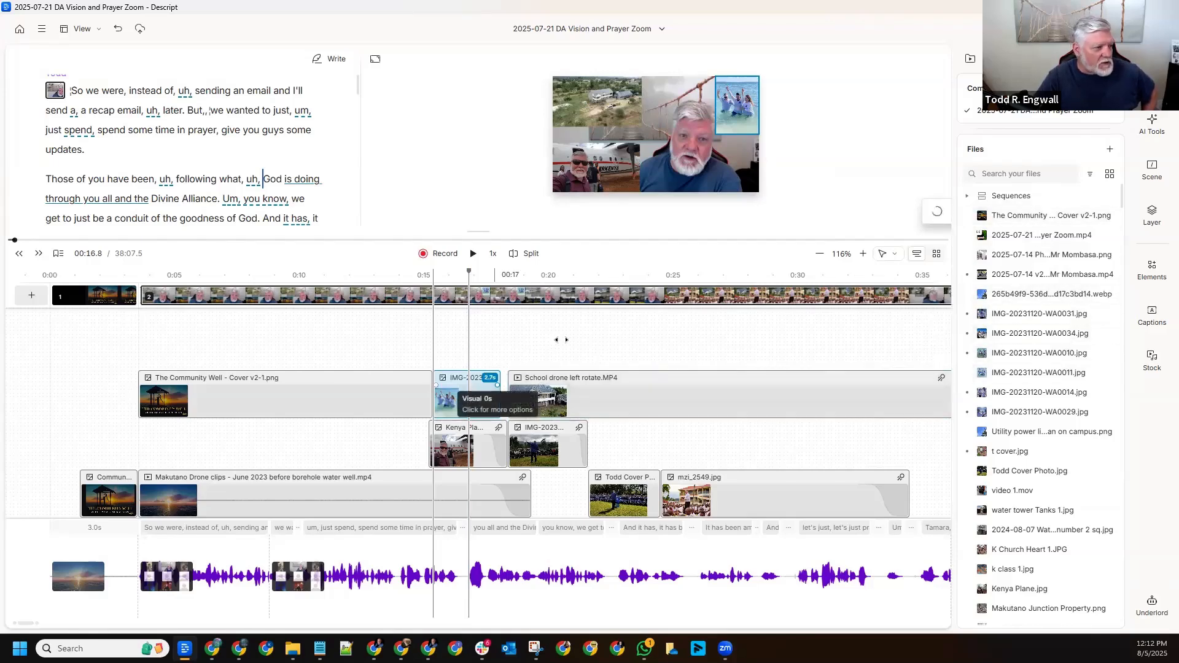
click(452, 391)
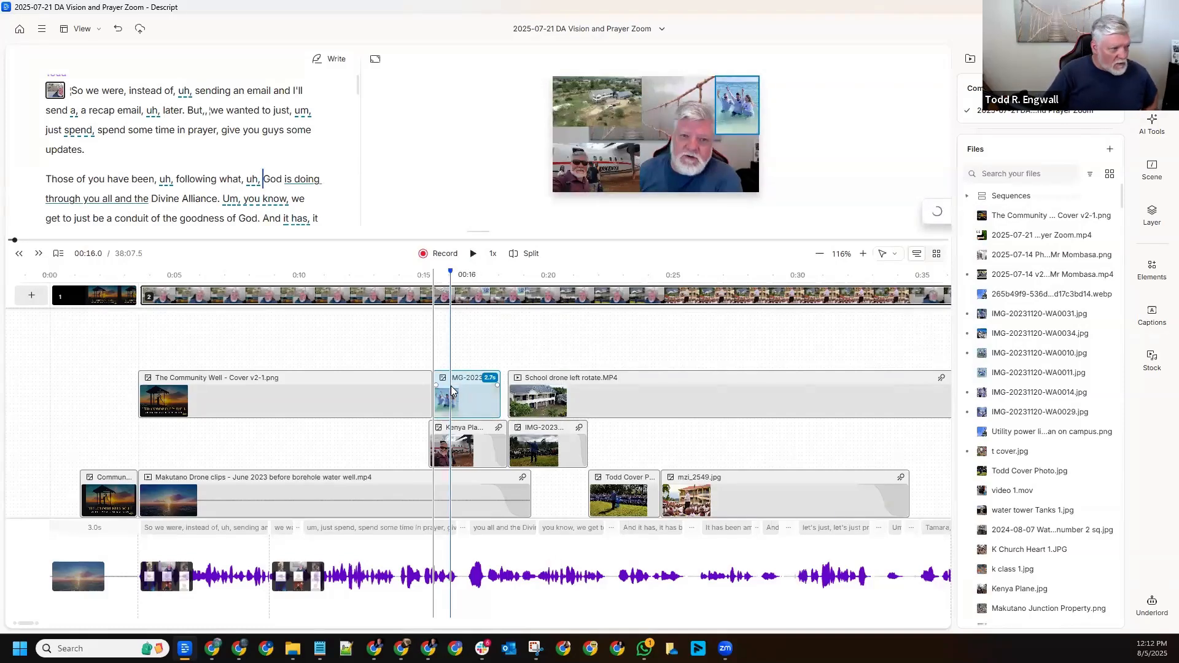
Delete the beach photo clip from the timeline, move the playhead to about 23 s, and enlarge the video preview area
key(Delete)
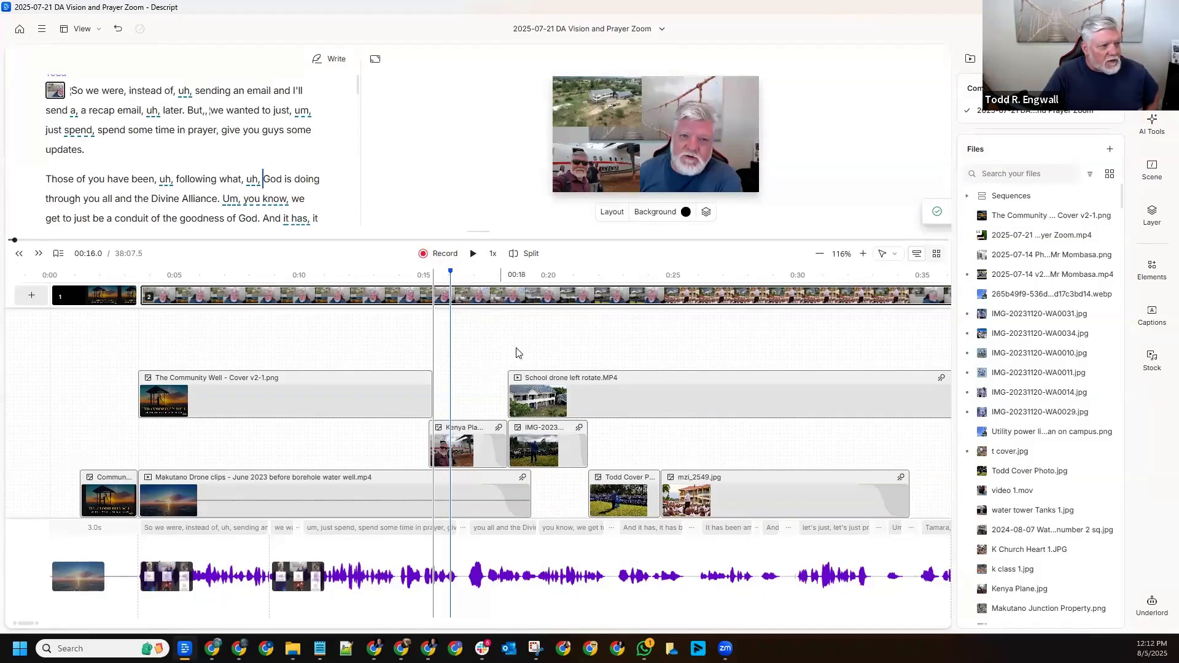
click(627, 342)
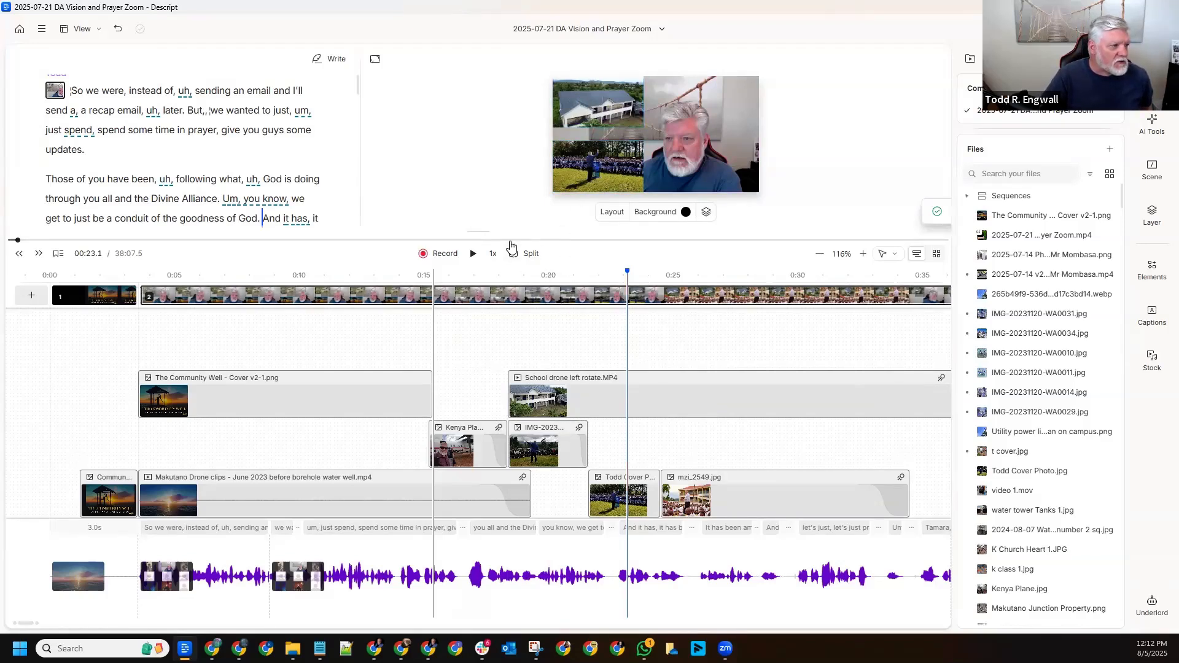
drag(508, 256, 544, 313)
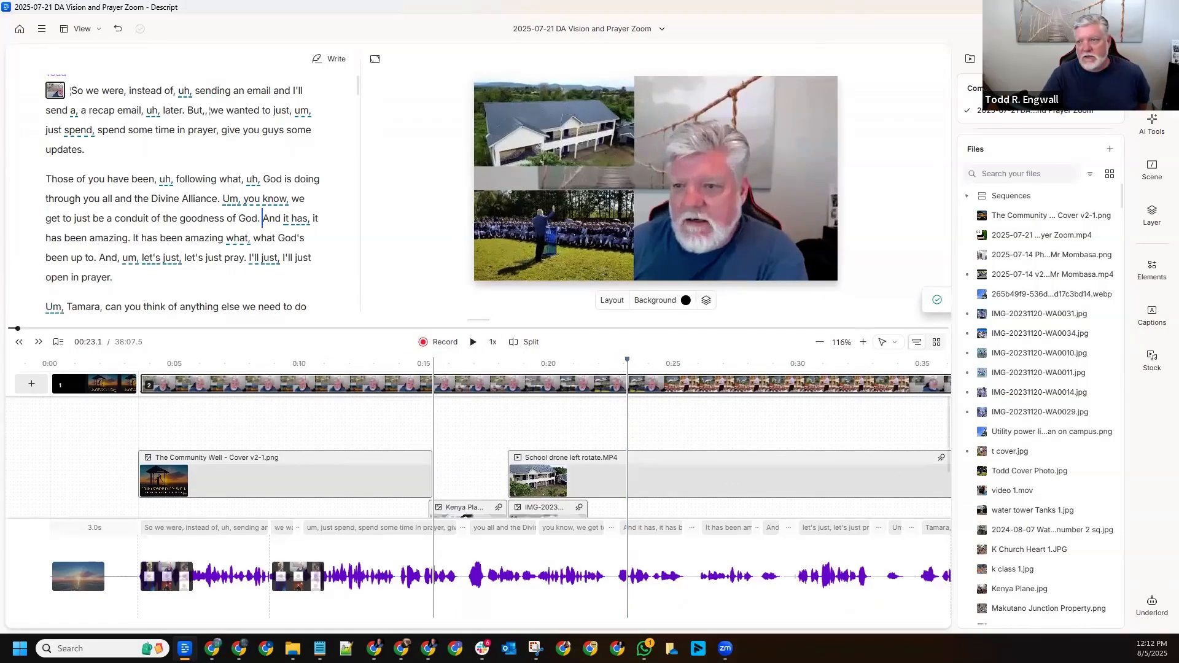
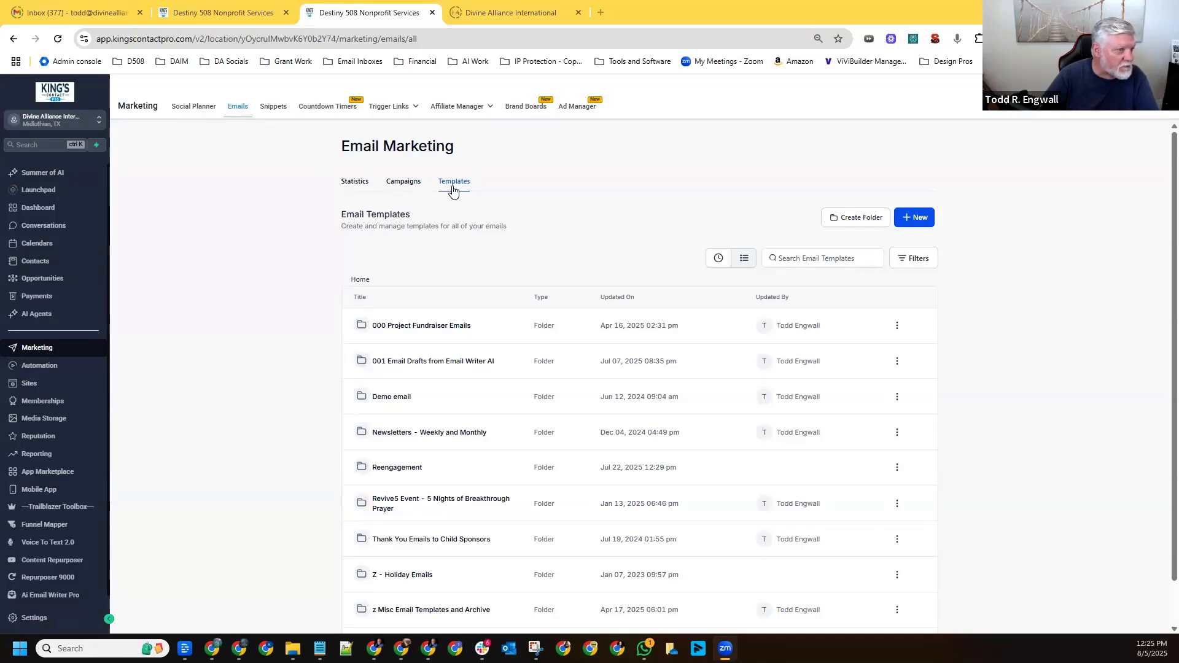
In King's Contact Pro, create a blank email template with the plain text editor and enlarge the page to 125%
click(919, 218)
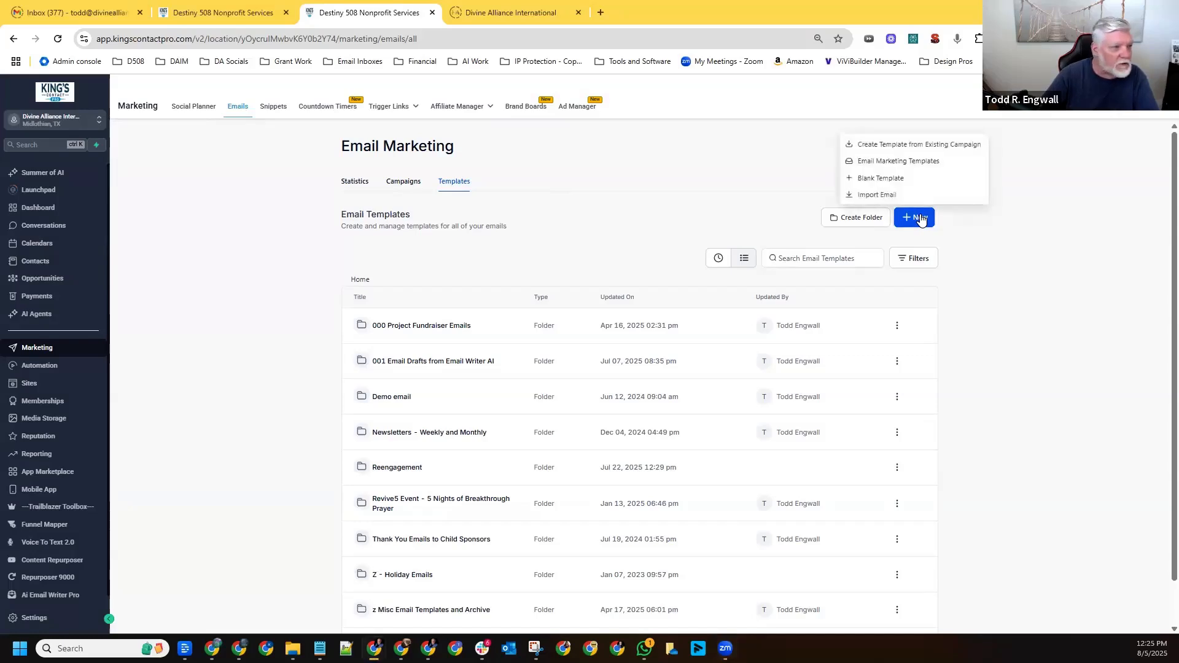
click(879, 179)
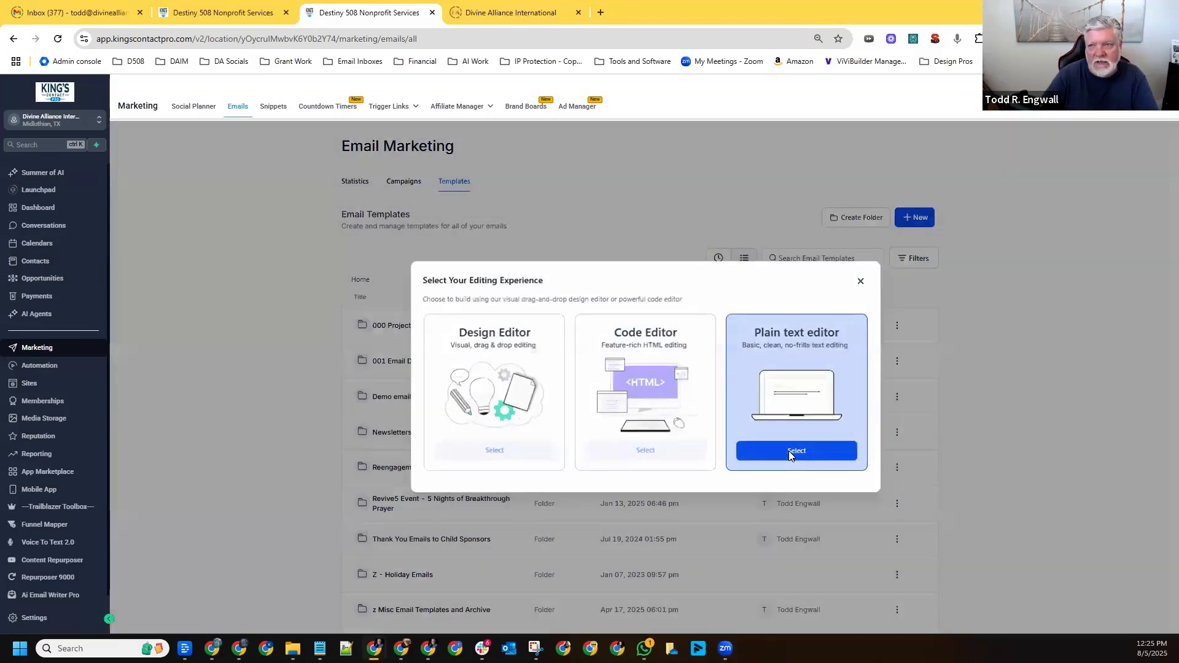
click(789, 453)
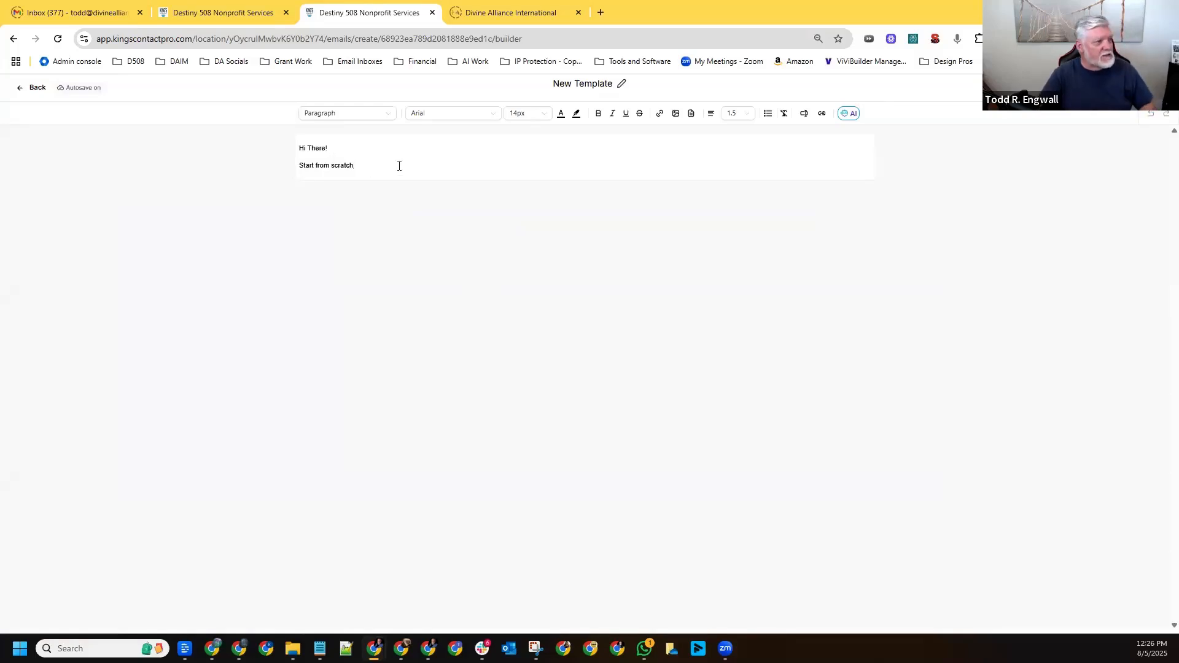
key(ctrl+plus)
key(ctrl+plus)
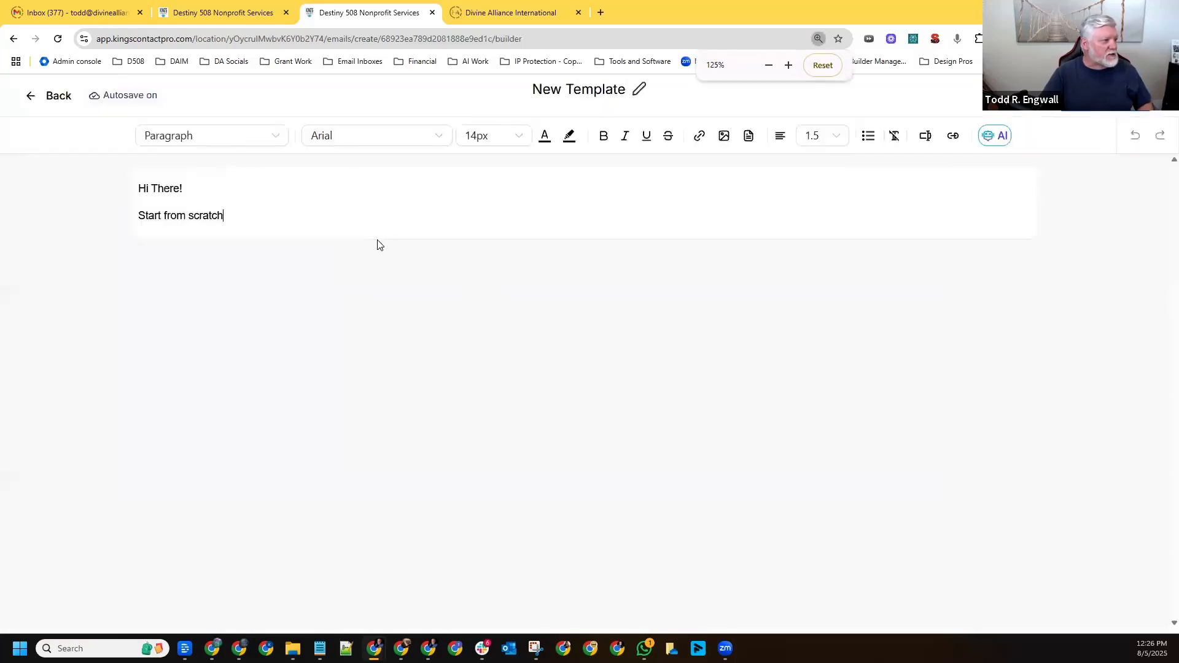
Try out the email body by adding several short lines of filler text after the starter text
text(asdgfasgsgs)
key(Return)
text(sg)
key(Return)
text(sdfg)
key(Return)
text(sdg)
key(Return)
text(sdg)
key(Return)
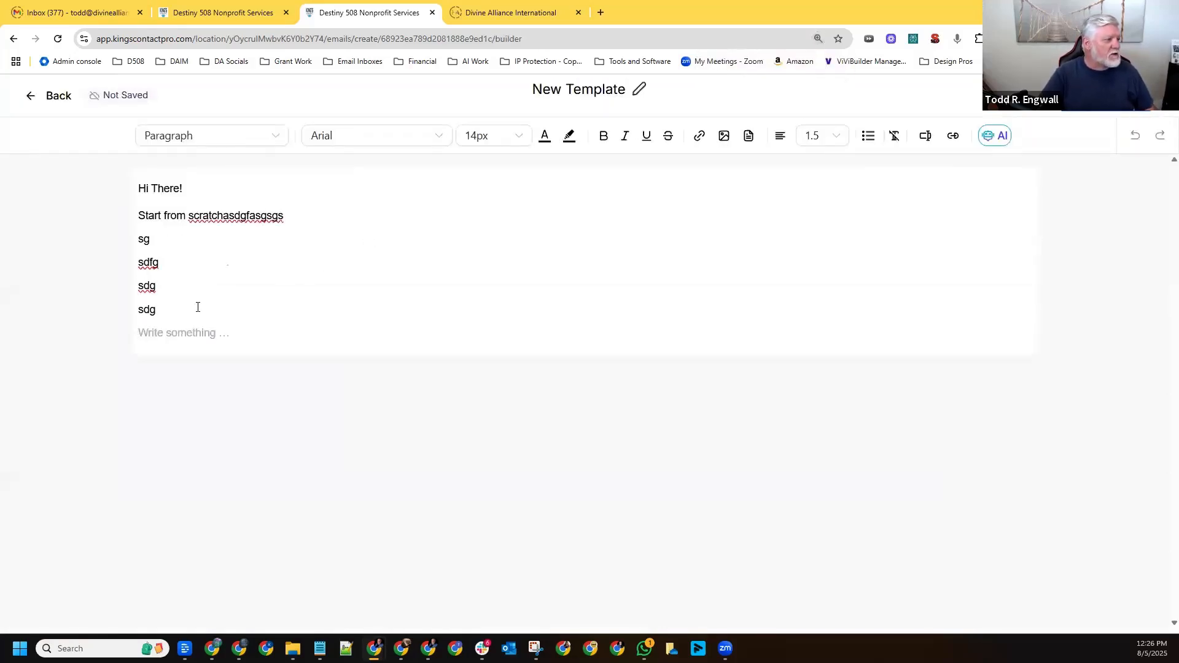
Replace the whole email body with the greeting "Hi xxxxxxx" and paste the copied Kenya update message below it
key(ctrl+a)
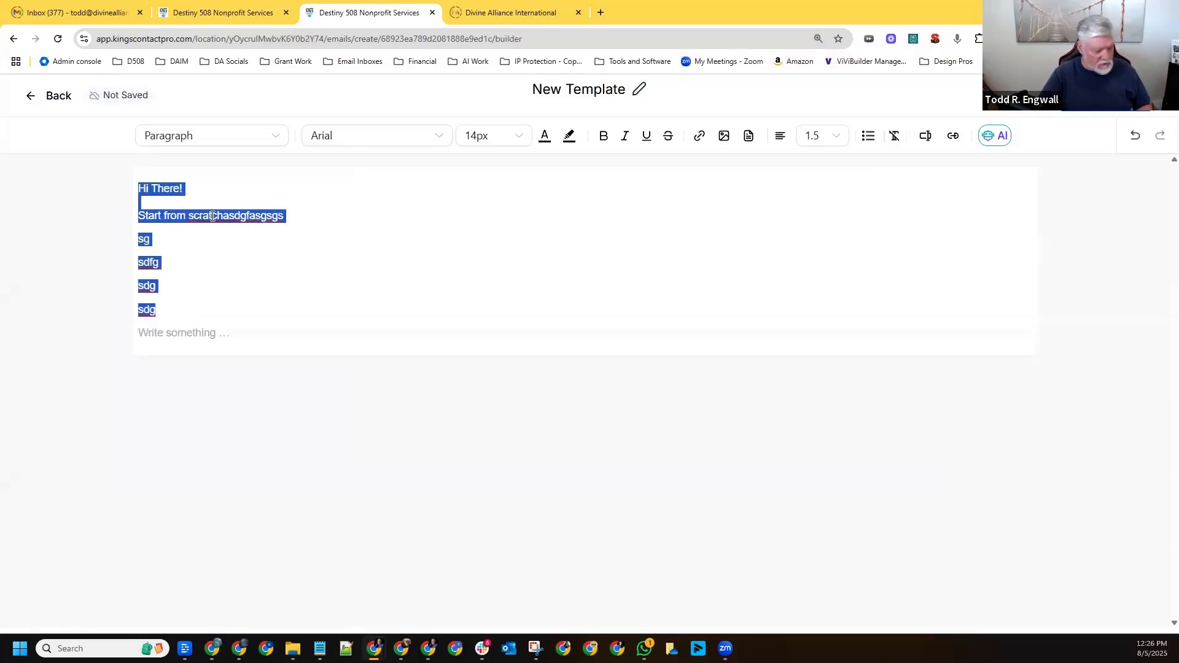
text(Hi)
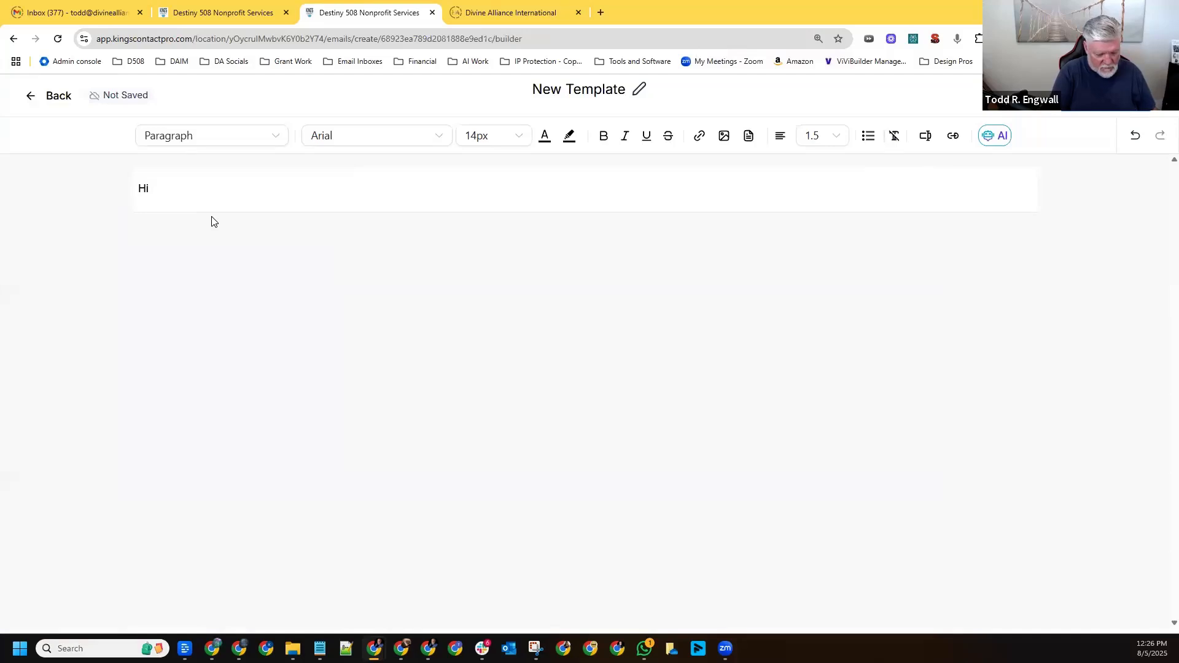
text( xxxxxxx)
key(Return)
key(Return)
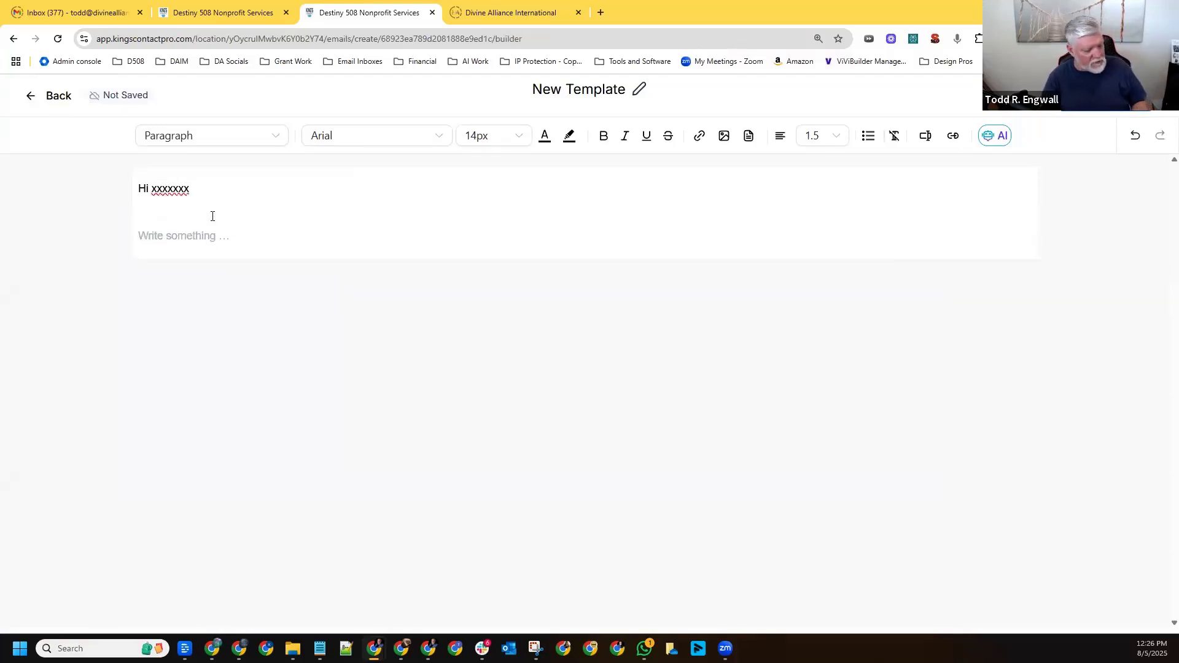
key(ctrl+v)
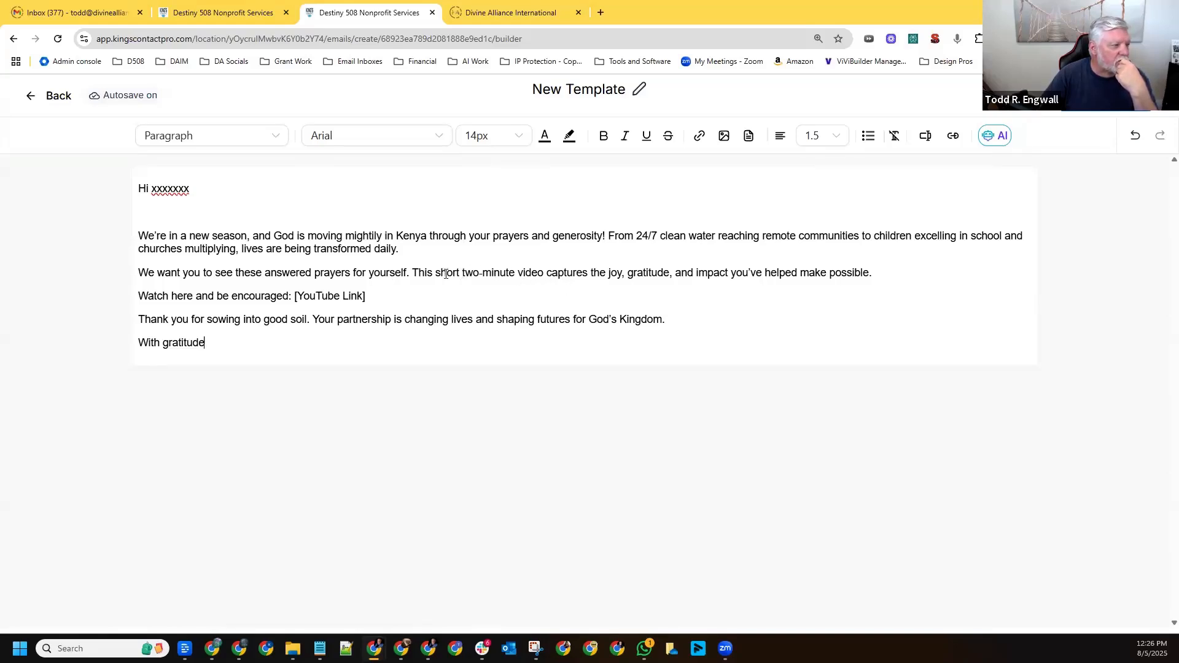
Remove "short two-minute" from the sentence about the video so it reads "This video captures the joy"
drag(437, 276, 522, 282)
key(BackSpace)
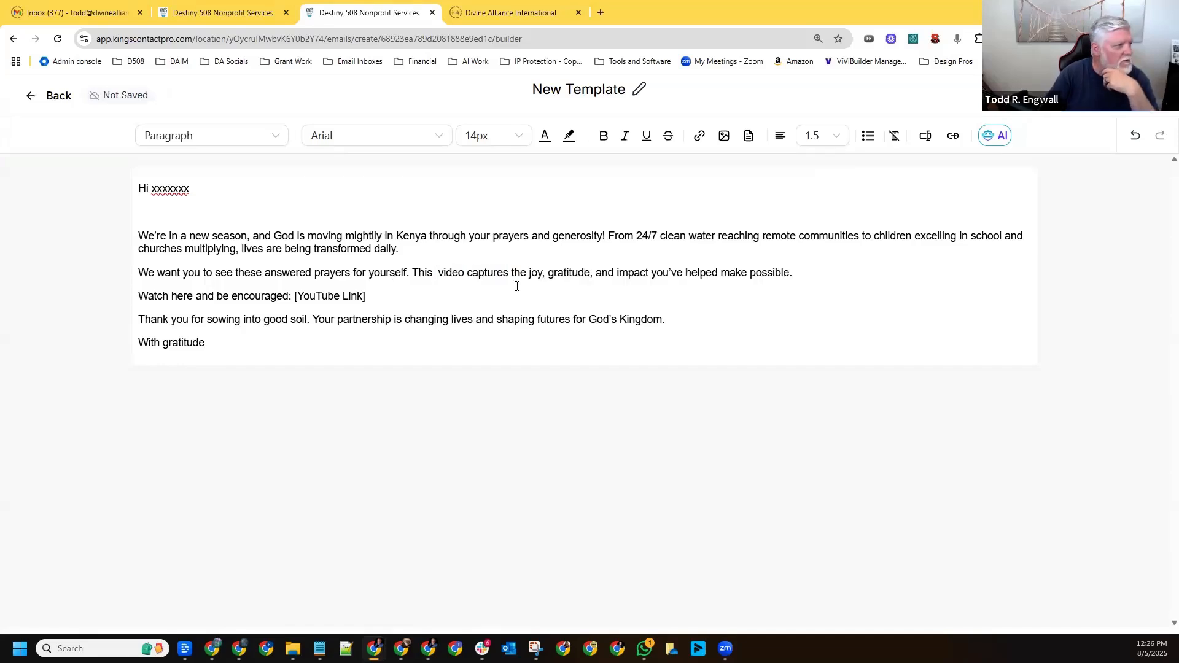
key(BackSpace)
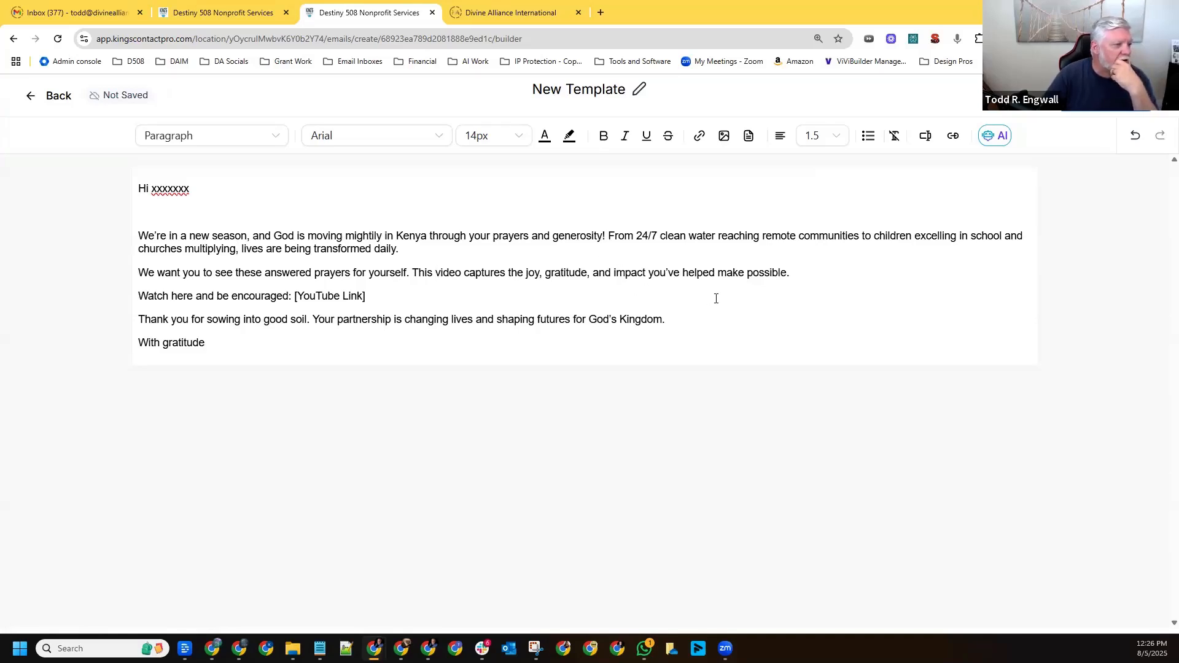
Add "Check the first 3 minutes..." to the end of the paragraph about the video
click(804, 275)
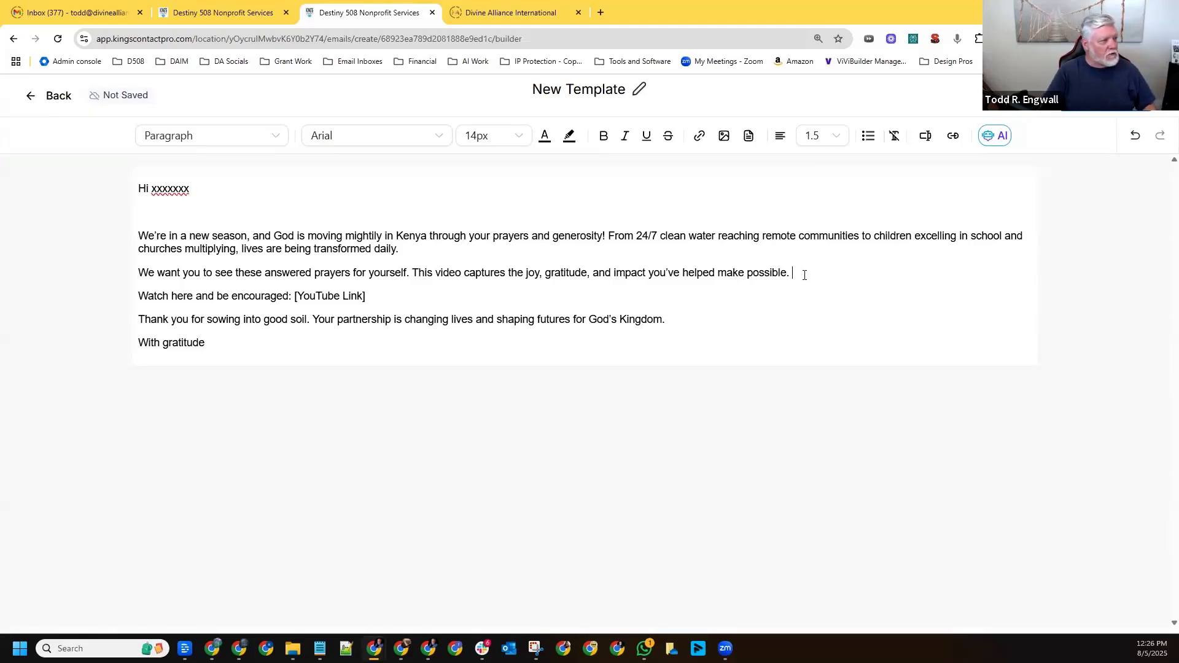
text(Check the )
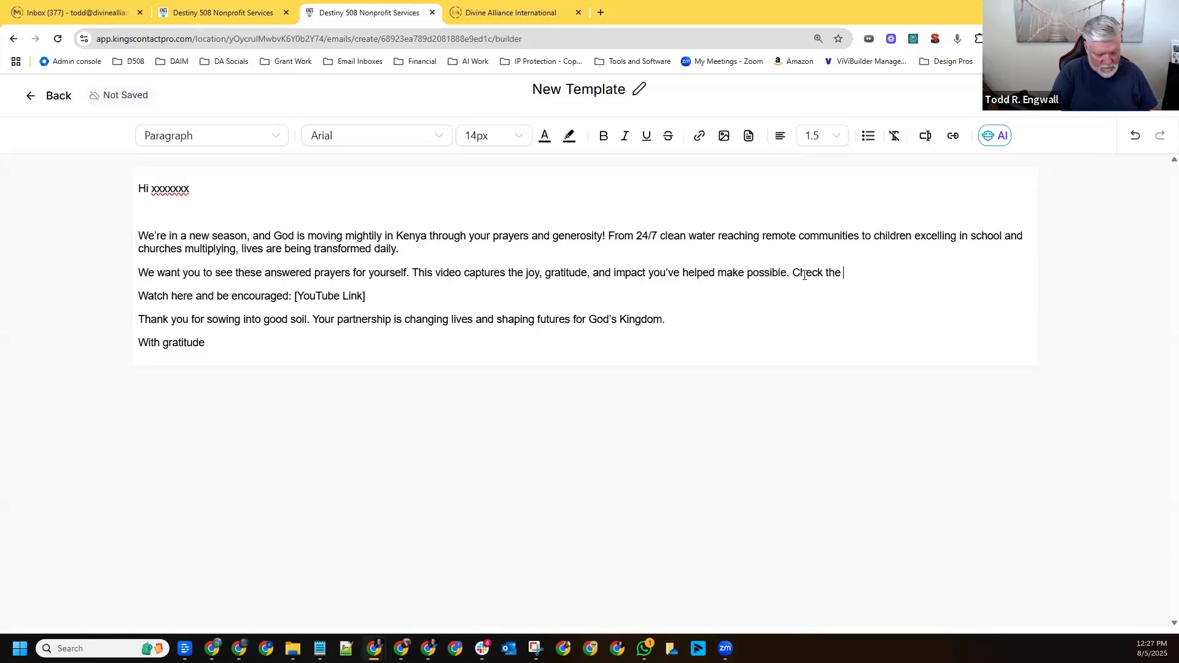
text(fir)
key(BackSpace)
text(first 3 minutes...)
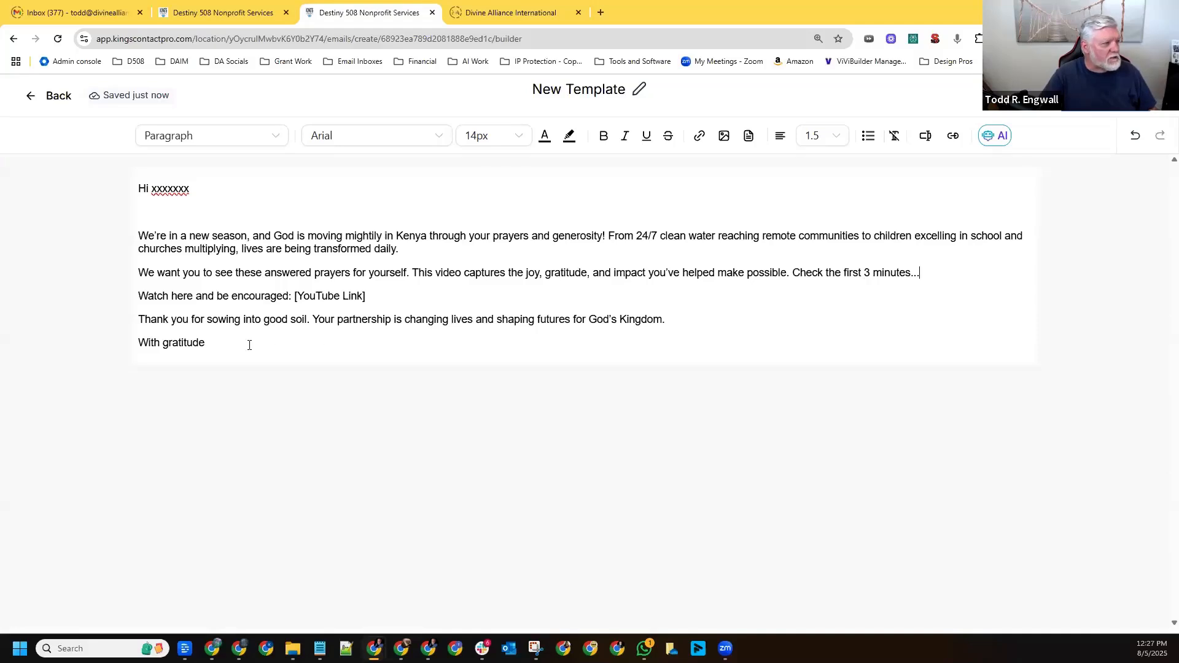
Below "With gratitude", add a signature with the sender's first name followed by "and the Divine Alliance International Team", and start a new line
click(226, 348)
key(Return)
key(Return)
text(Todd)
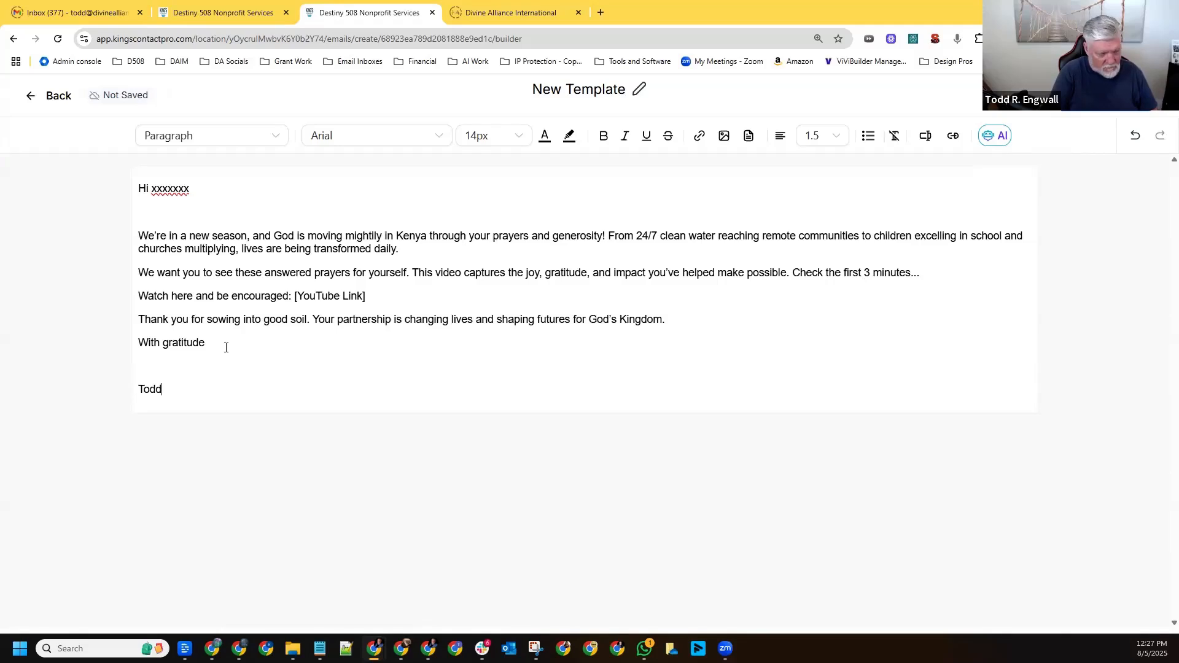
text( and the)
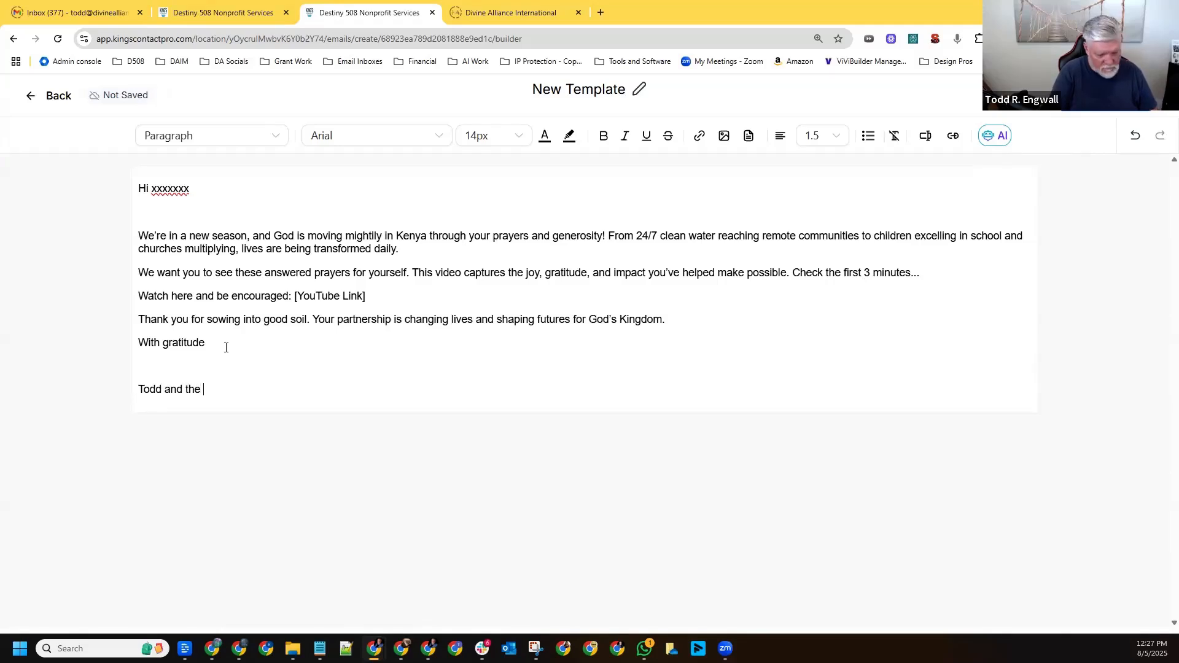
text( Divine)
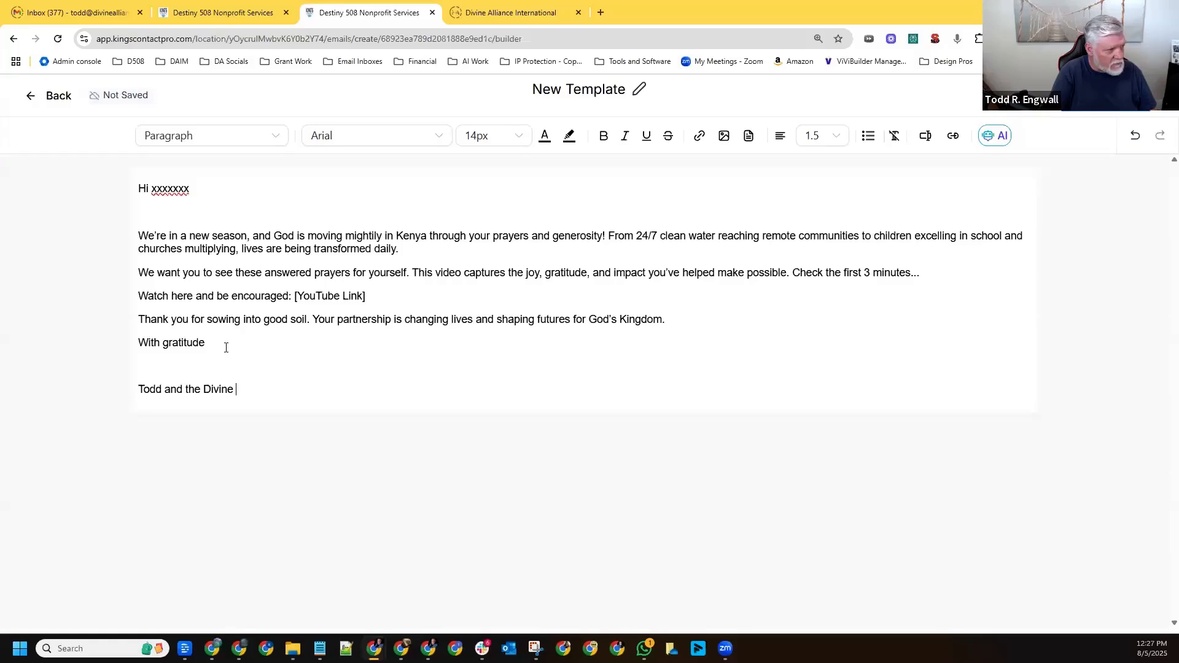
text( Alliance International)
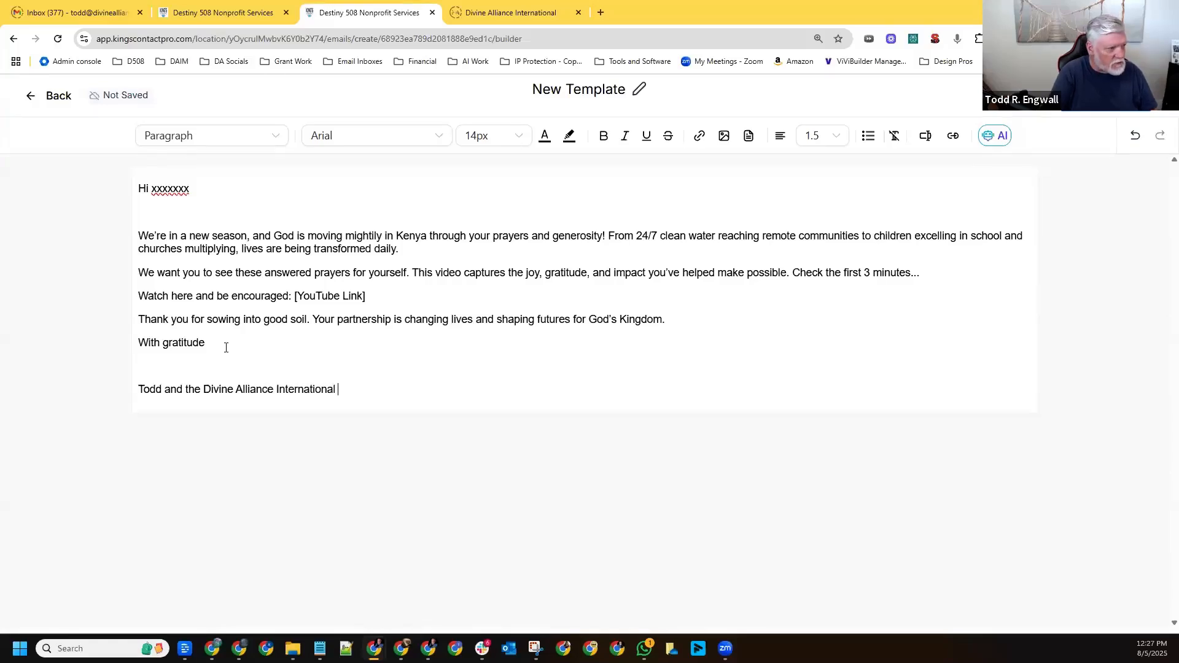
text( Team)
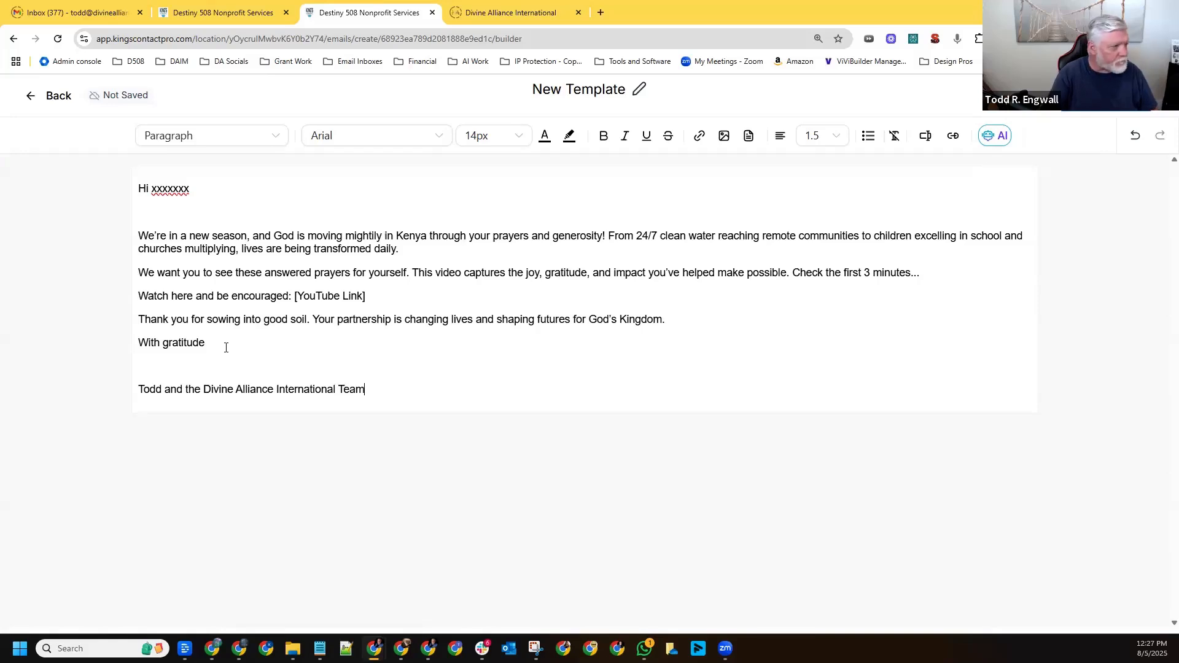
key(Return)
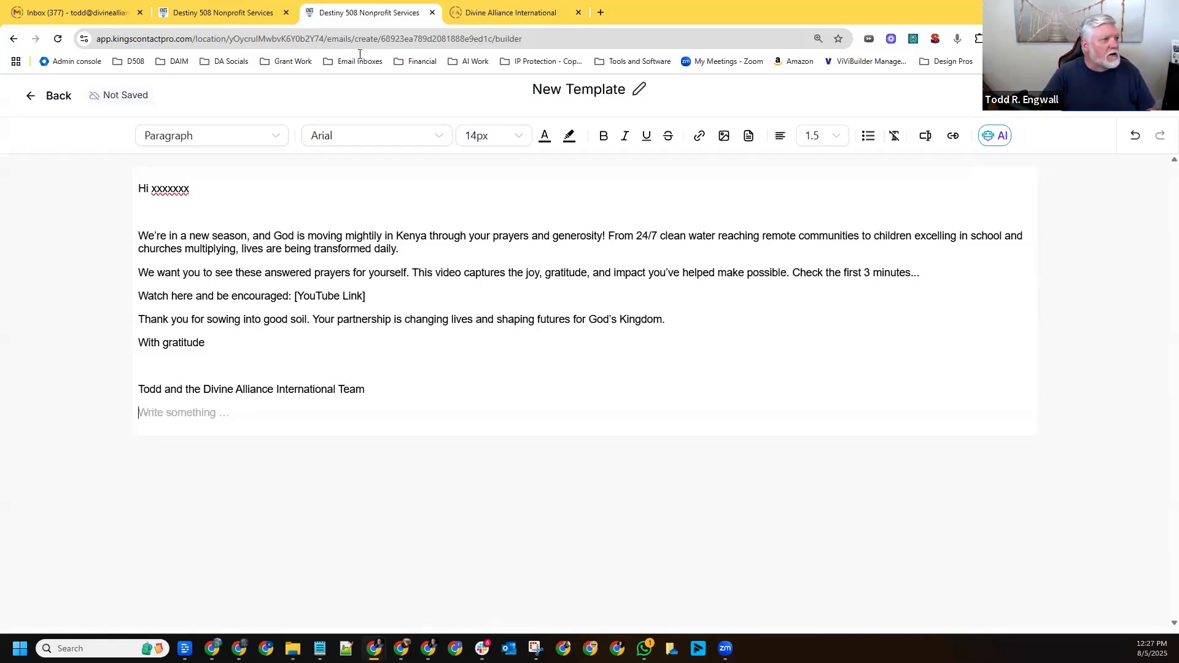
Copy the Divine Alliance International website address from its open page and paste it under the email signature
click(508, 14)
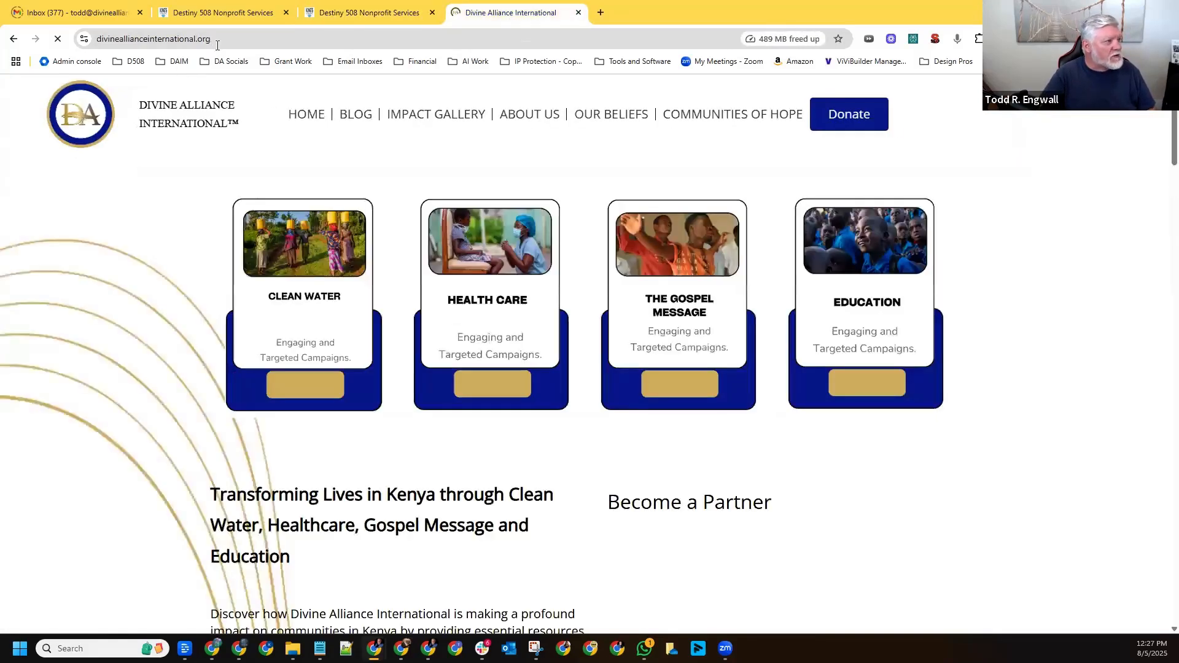
click(217, 44)
key(ctrl+c)
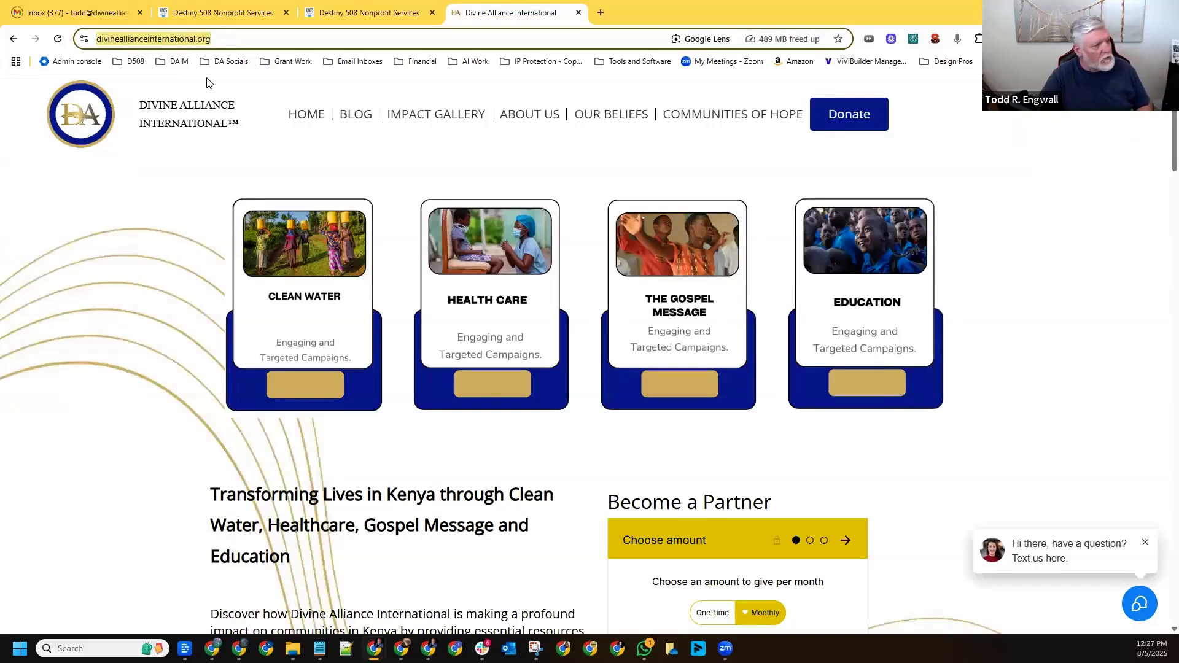
click(362, 12)
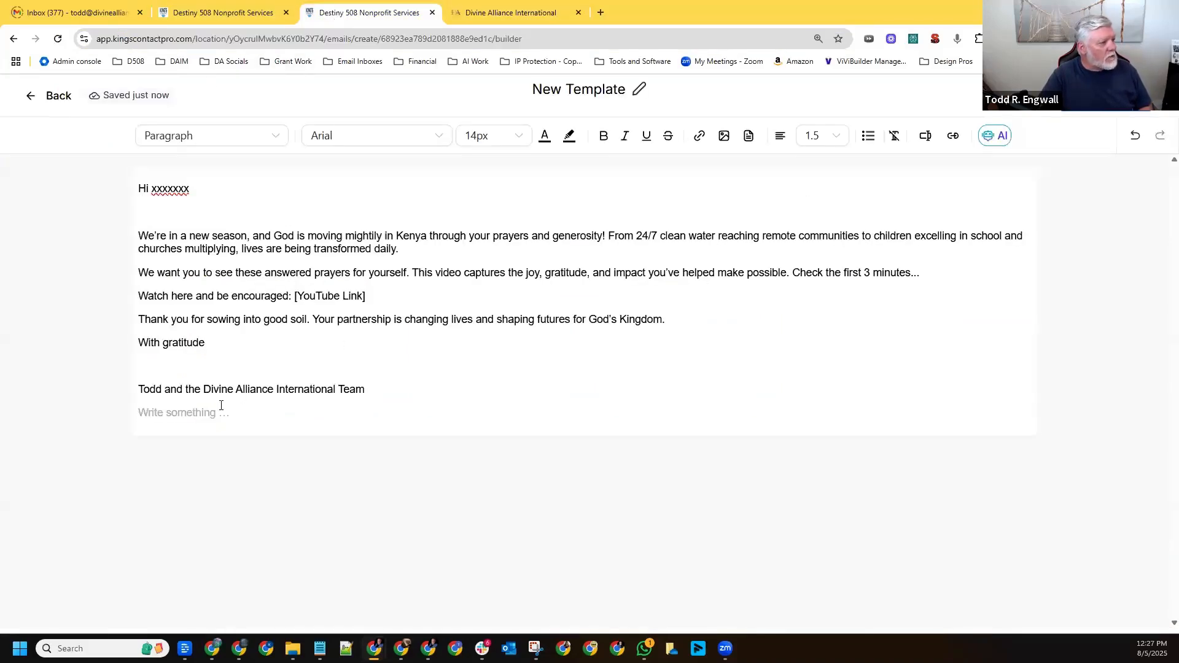
key(ctrl+v)
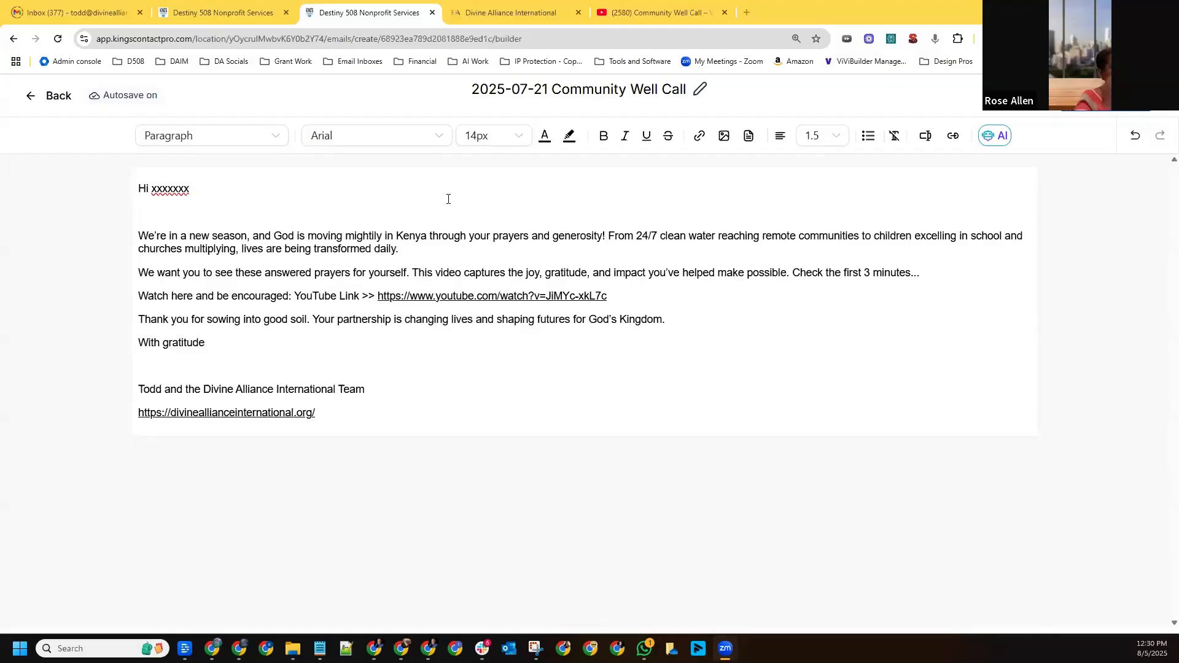
Review the sources for the email: the AI Email Writer Pro campaign, the Divine Alliance International website and the Community Well Call YouTube video
click(361, 243)
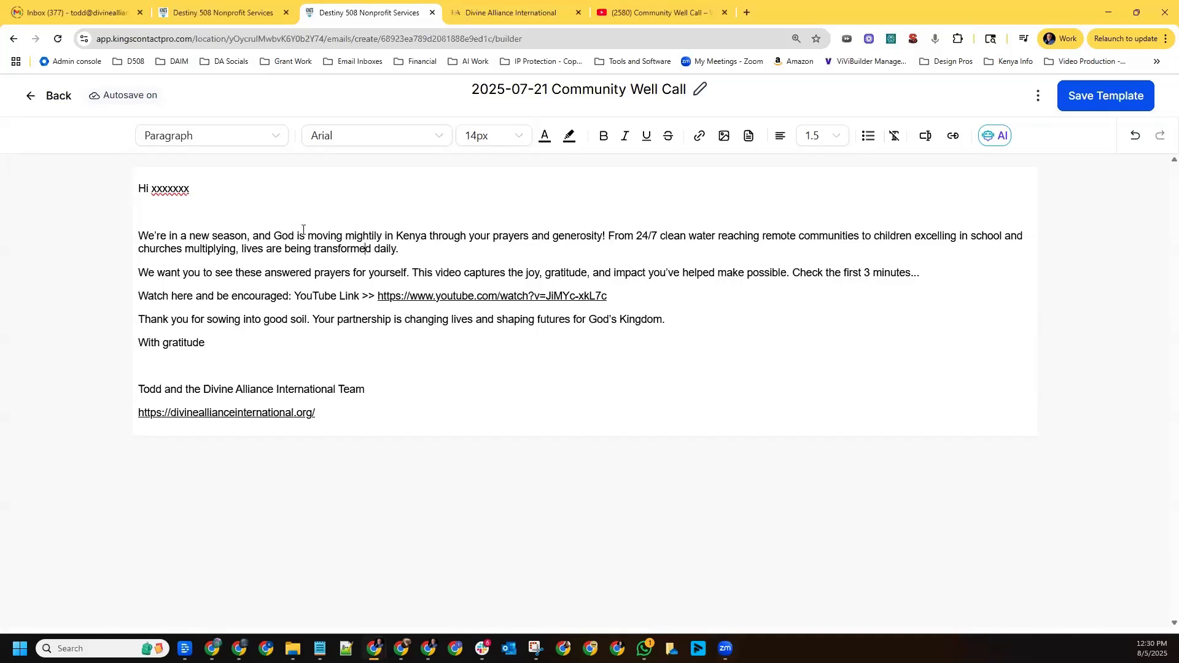
click(254, 19)
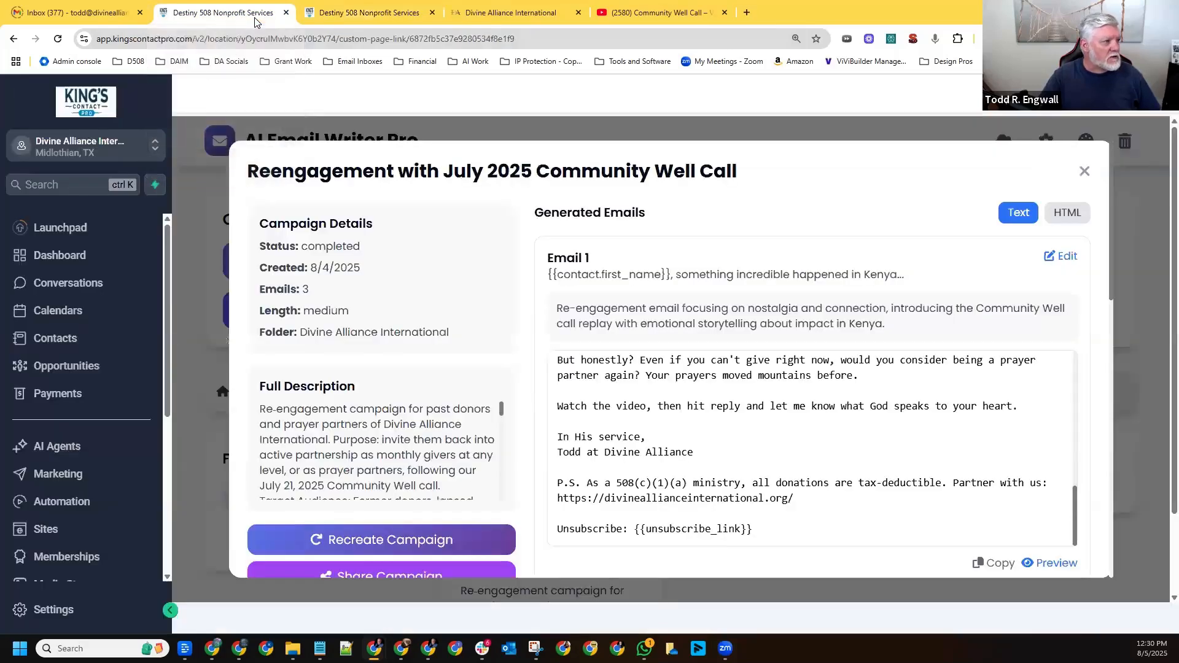
click(400, 20)
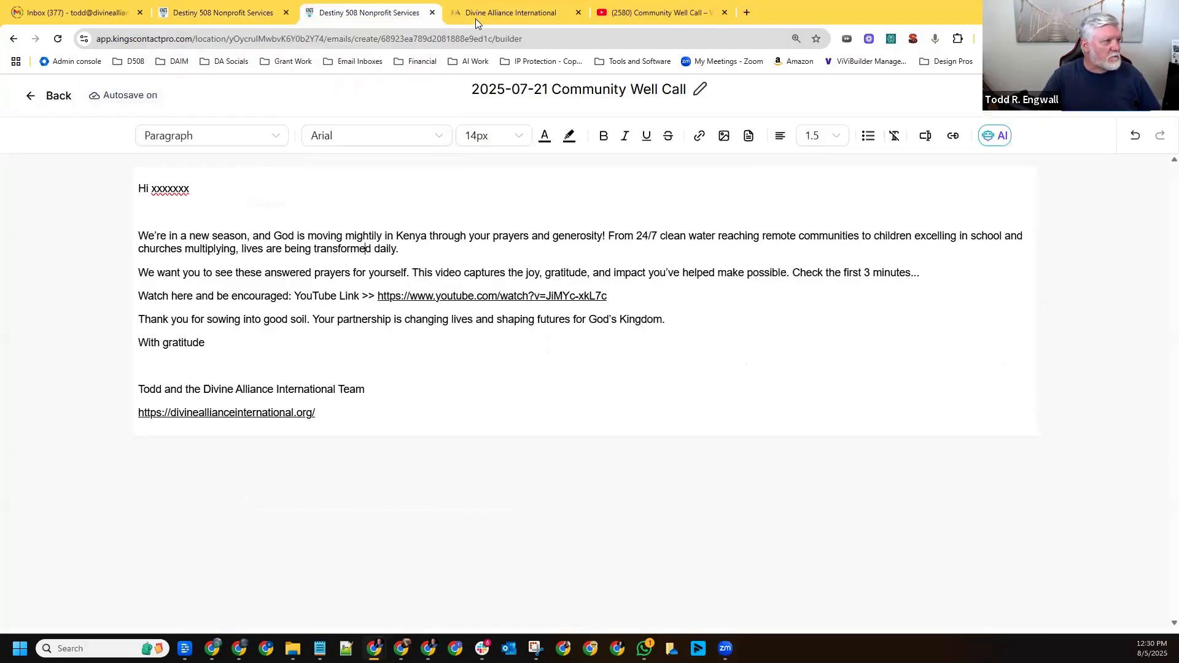
click(482, 20)
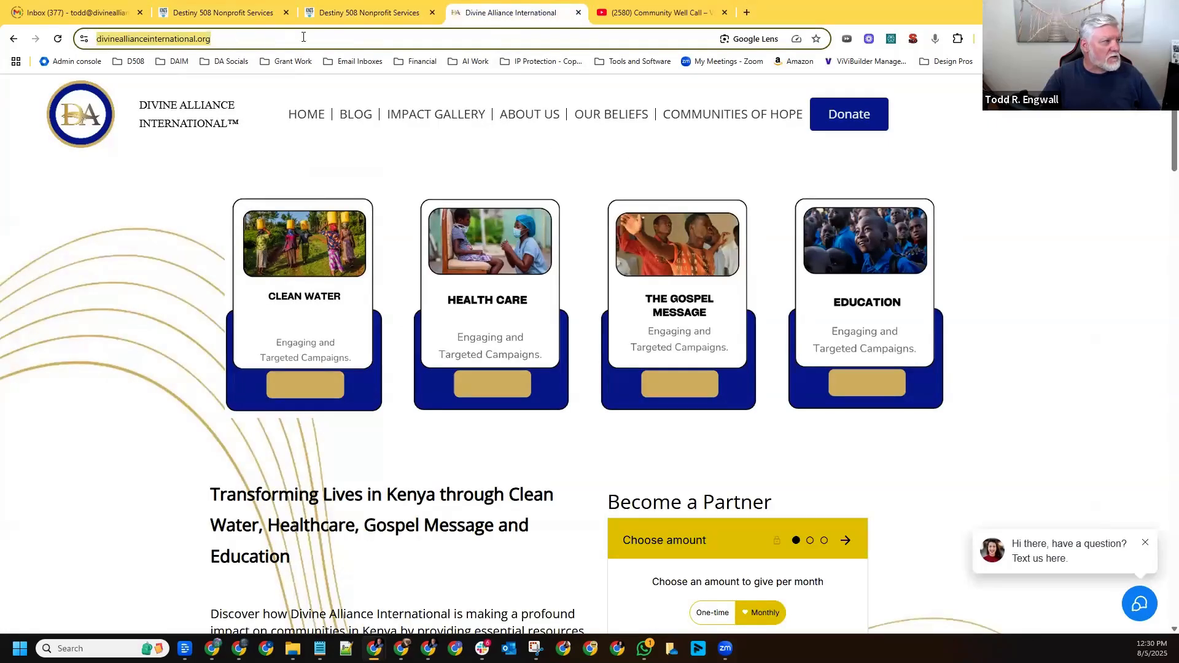
click(631, 12)
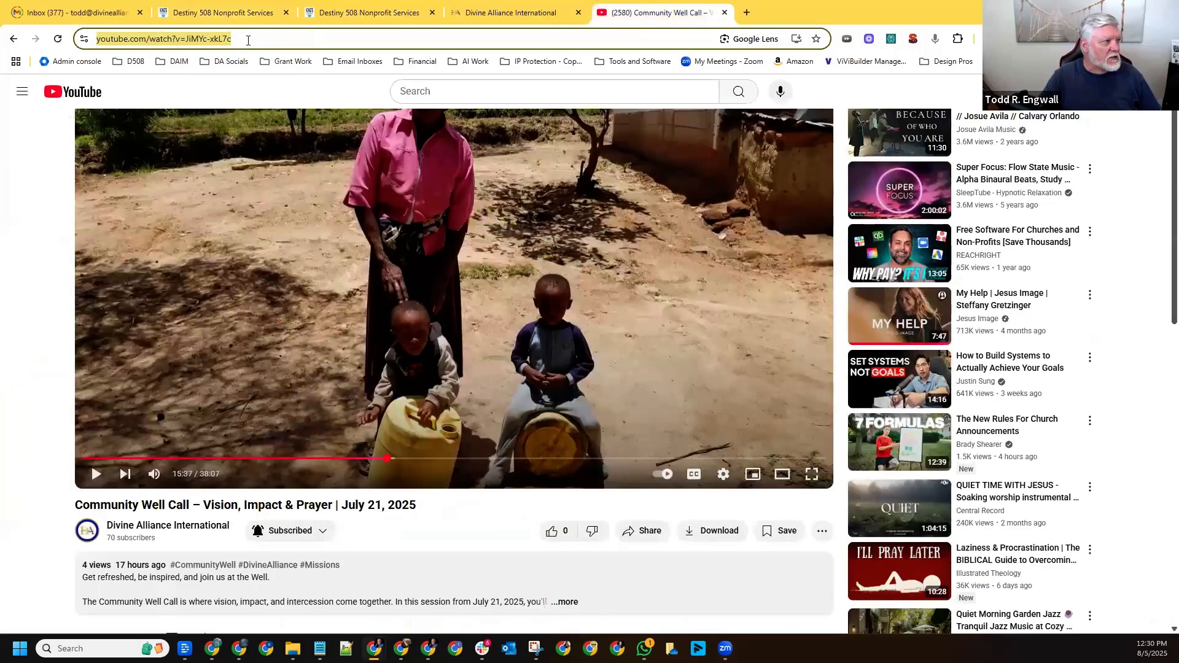
Return to the email template and highlight the YouTube link and the website link to check them
click(342, 13)
drag(622, 295, 390, 295)
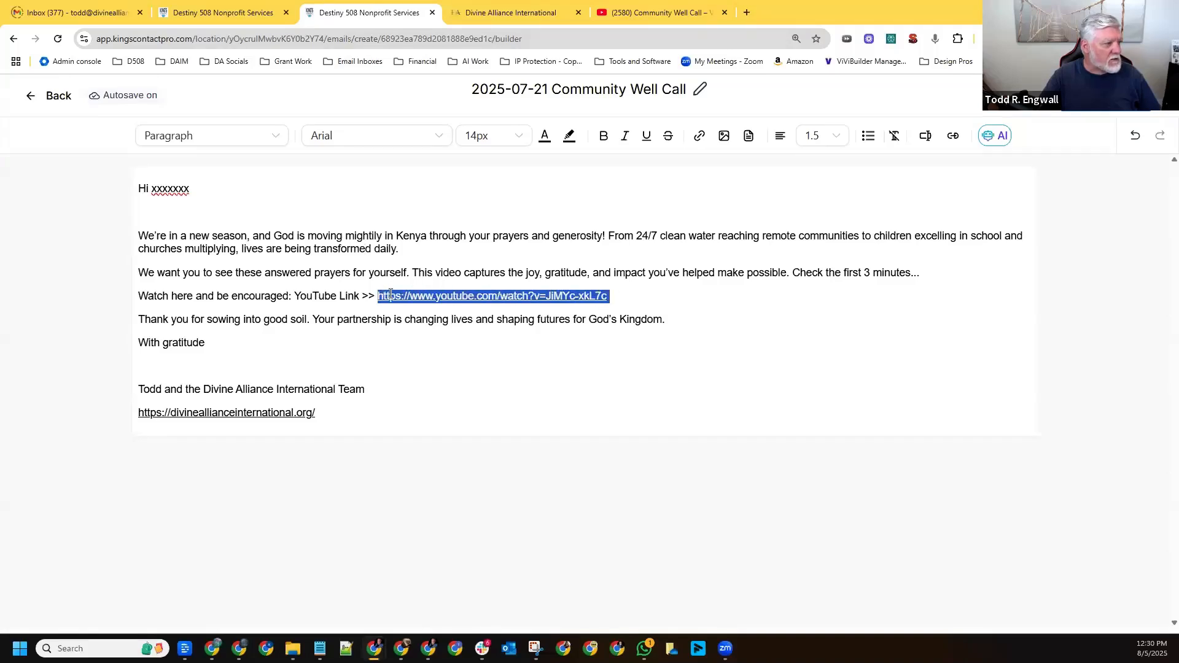
drag(339, 416, 140, 421)
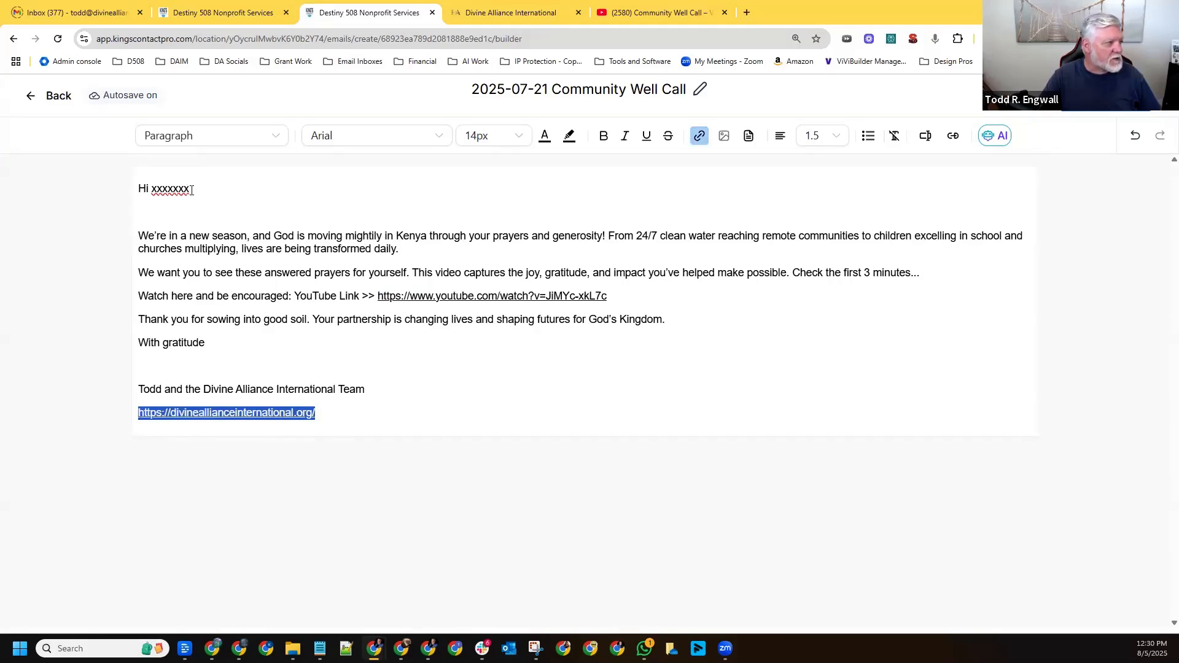
Replace the xxxxxxx placeholder in the greeting with the contact's First Name custom value, followed by an exclamation mark
drag(191, 190, 151, 192)
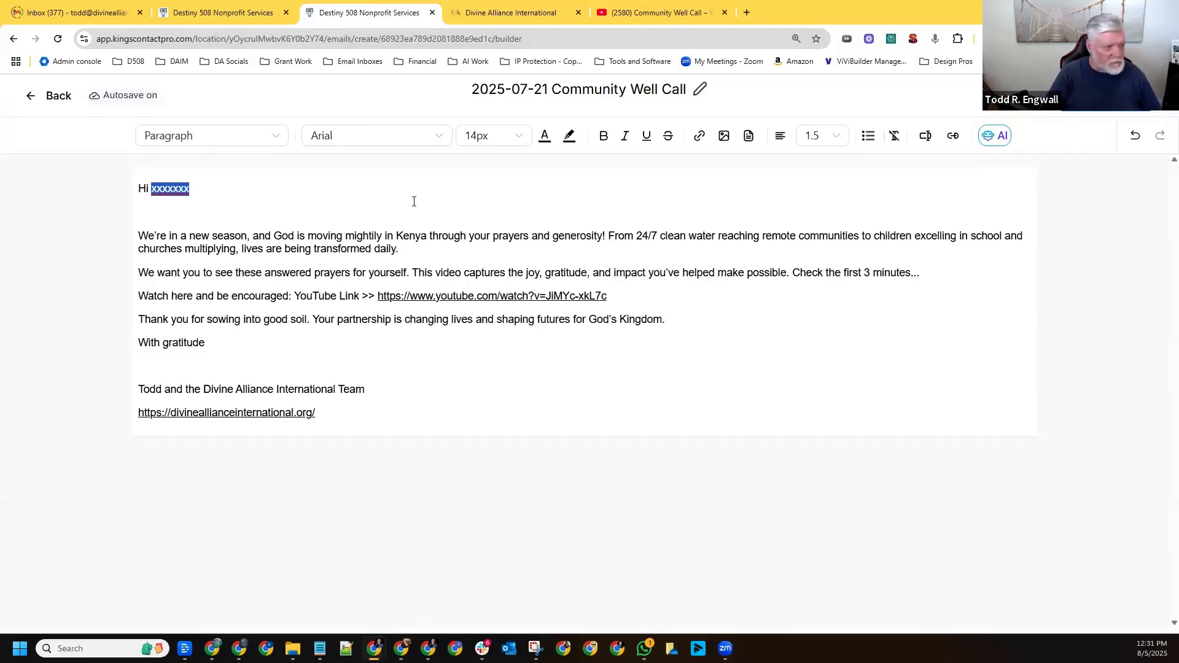
key(BackSpace)
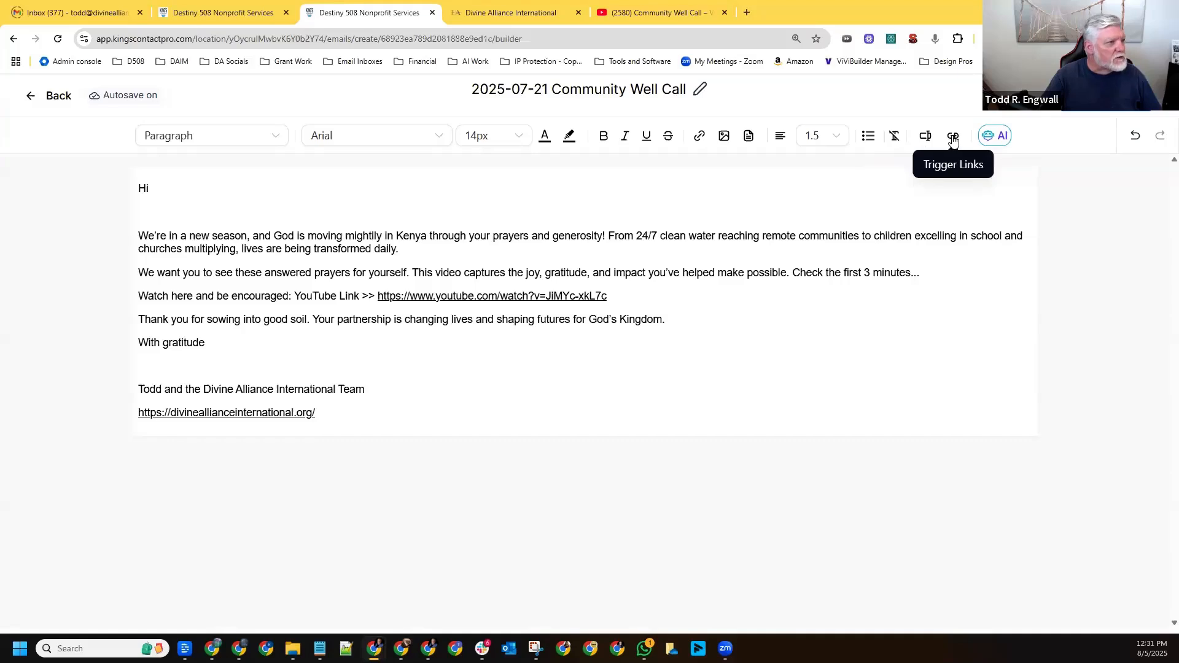
click(925, 138)
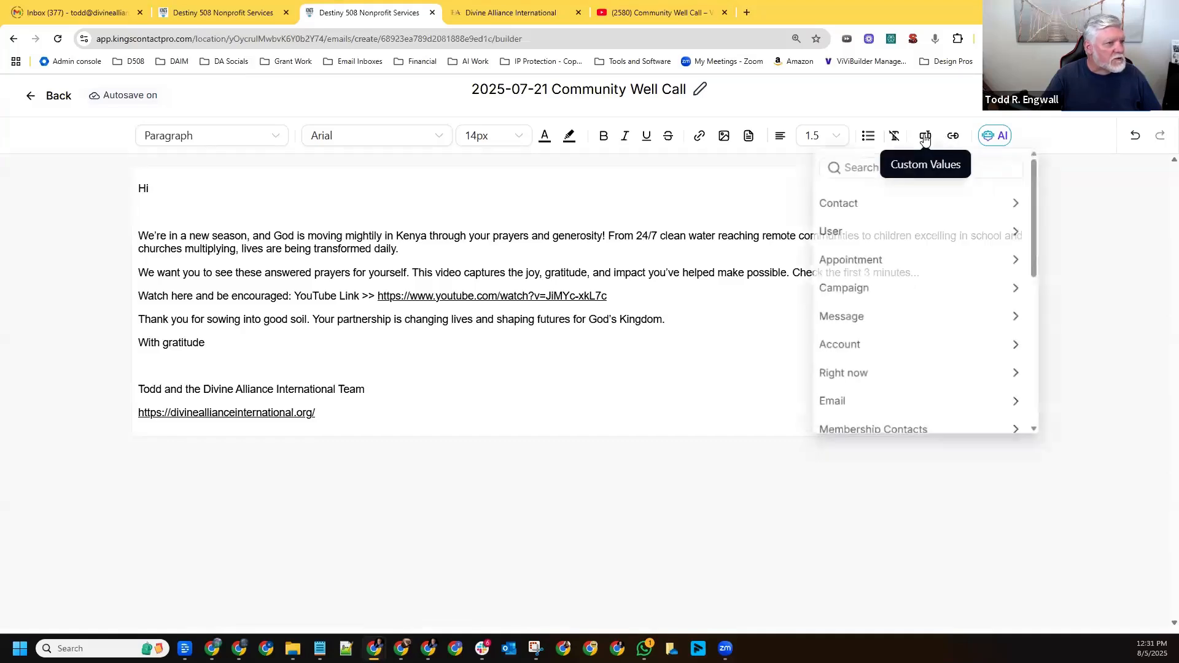
click(876, 207)
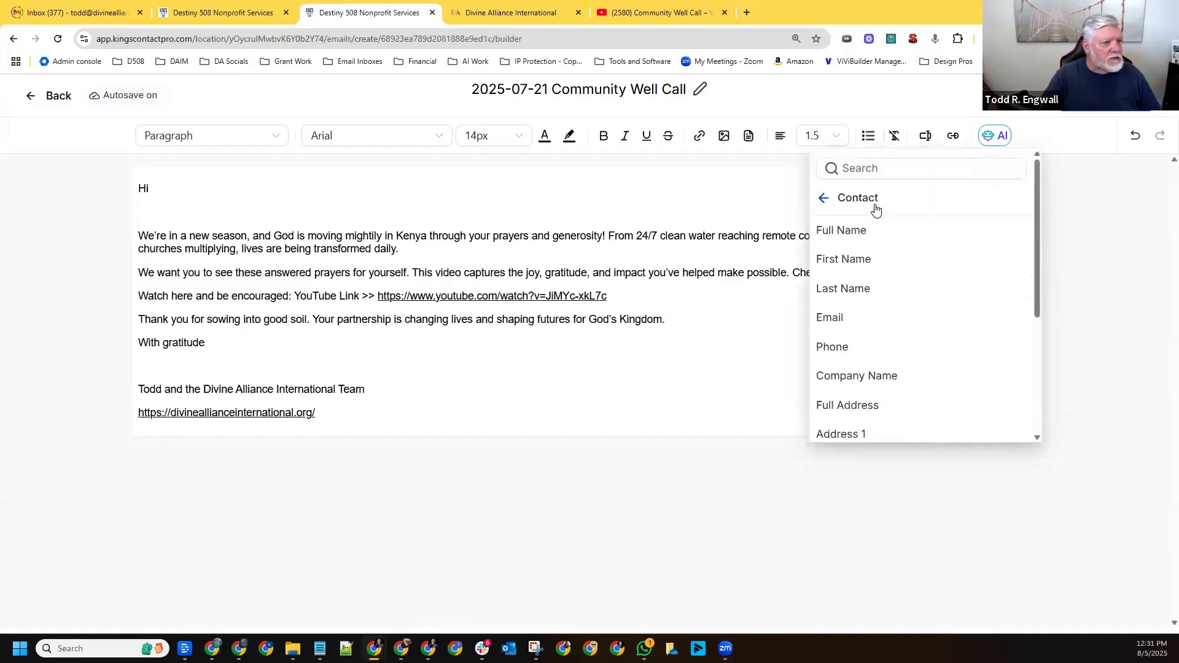
click(836, 263)
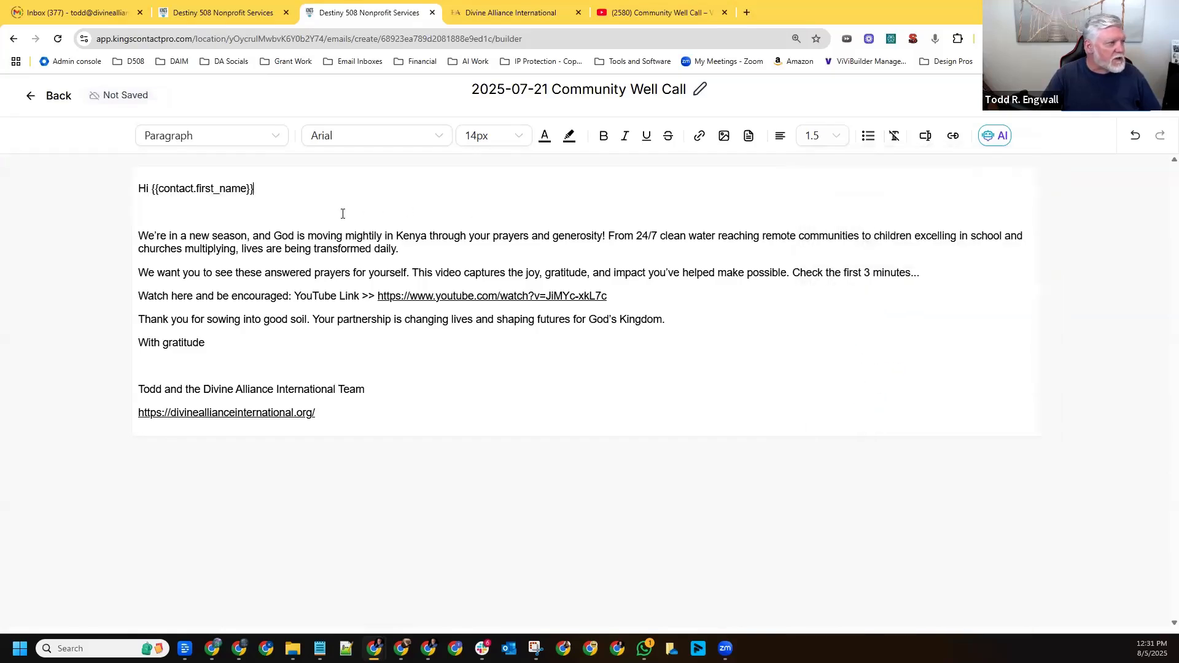
text(!)
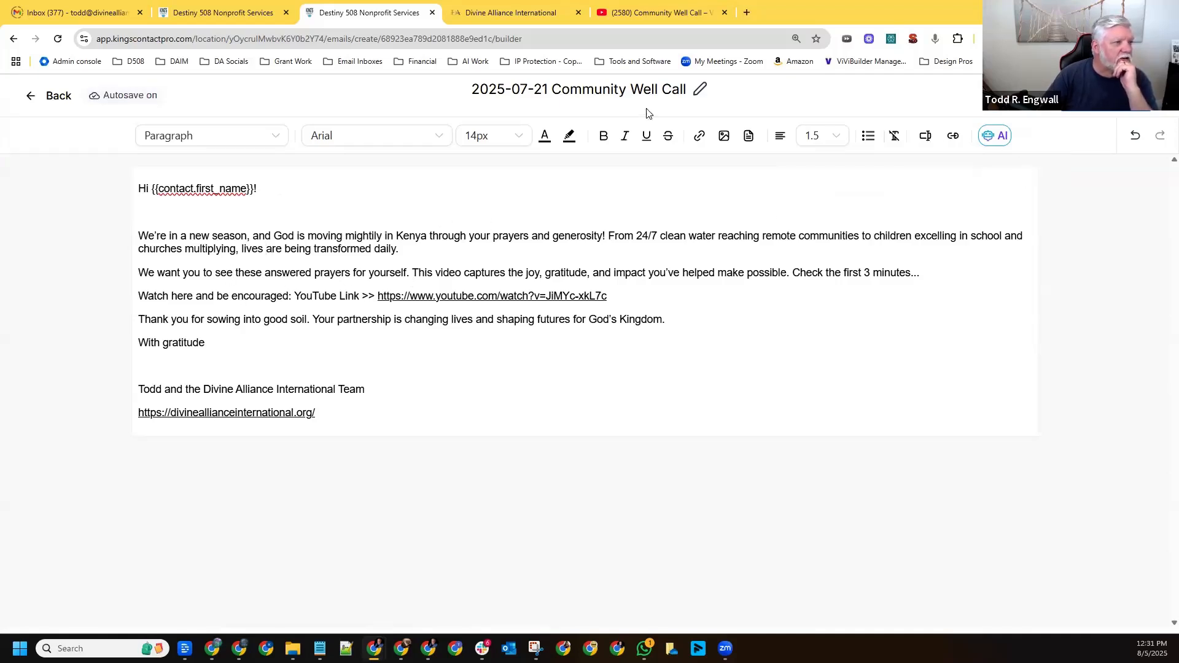
Rename the email template to "2025-07-21 Community Well Call - Newsletter"
drag(511, 90, 551, 91)
click(679, 90)
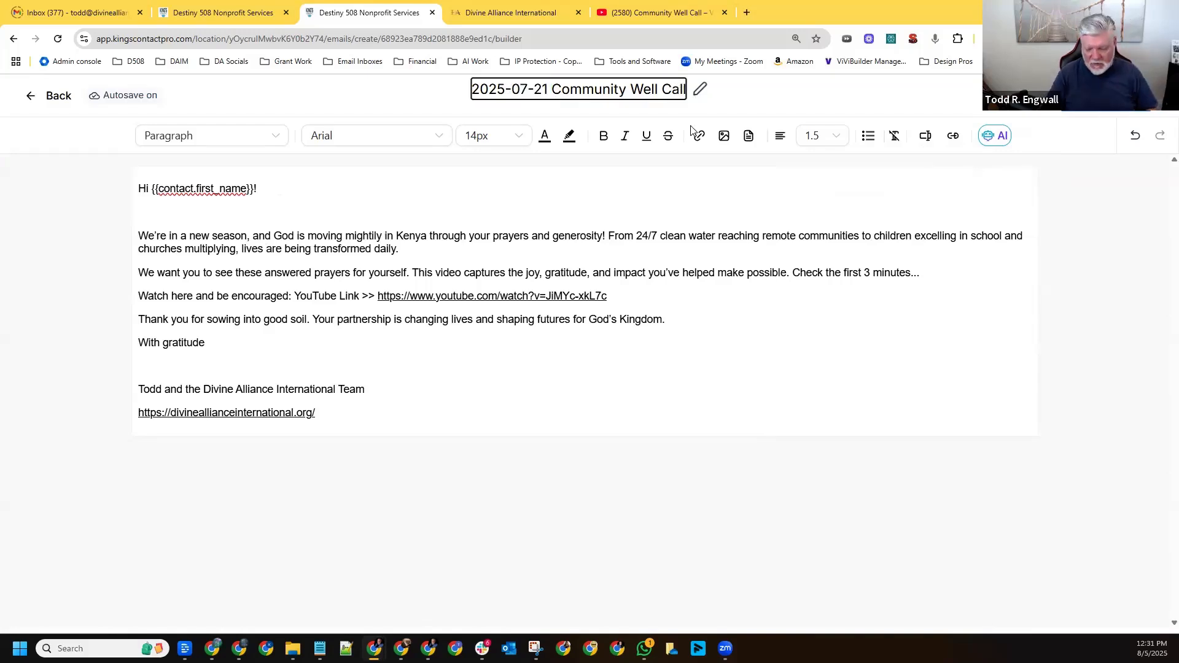
text(-)
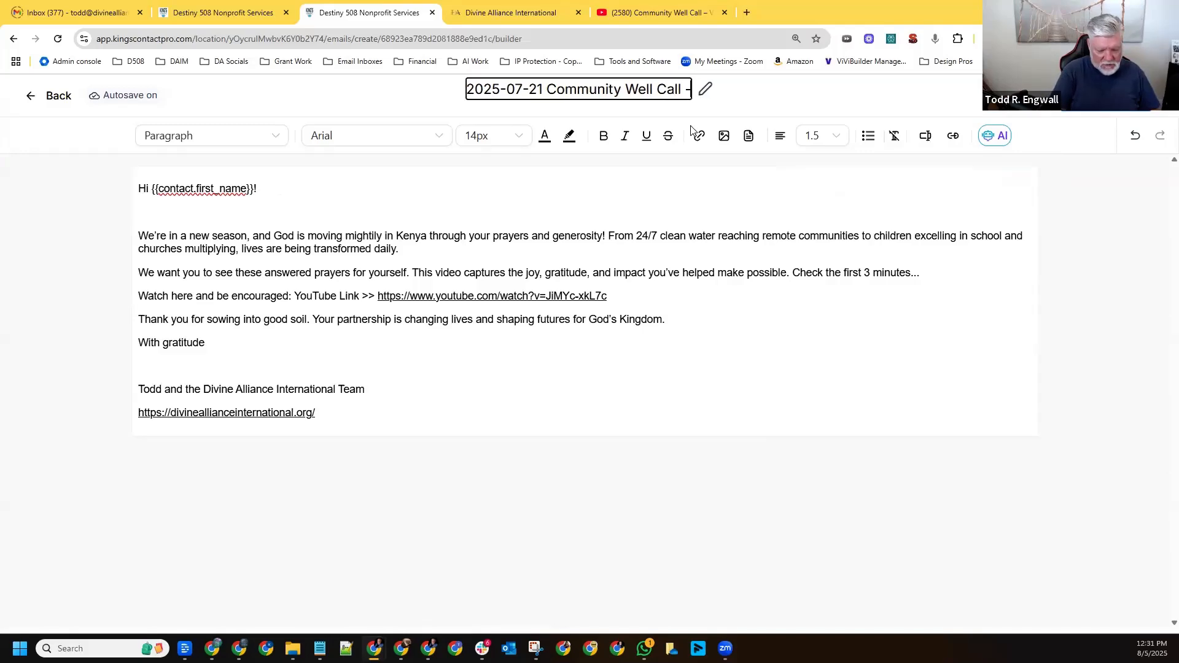
text( Newsletter)
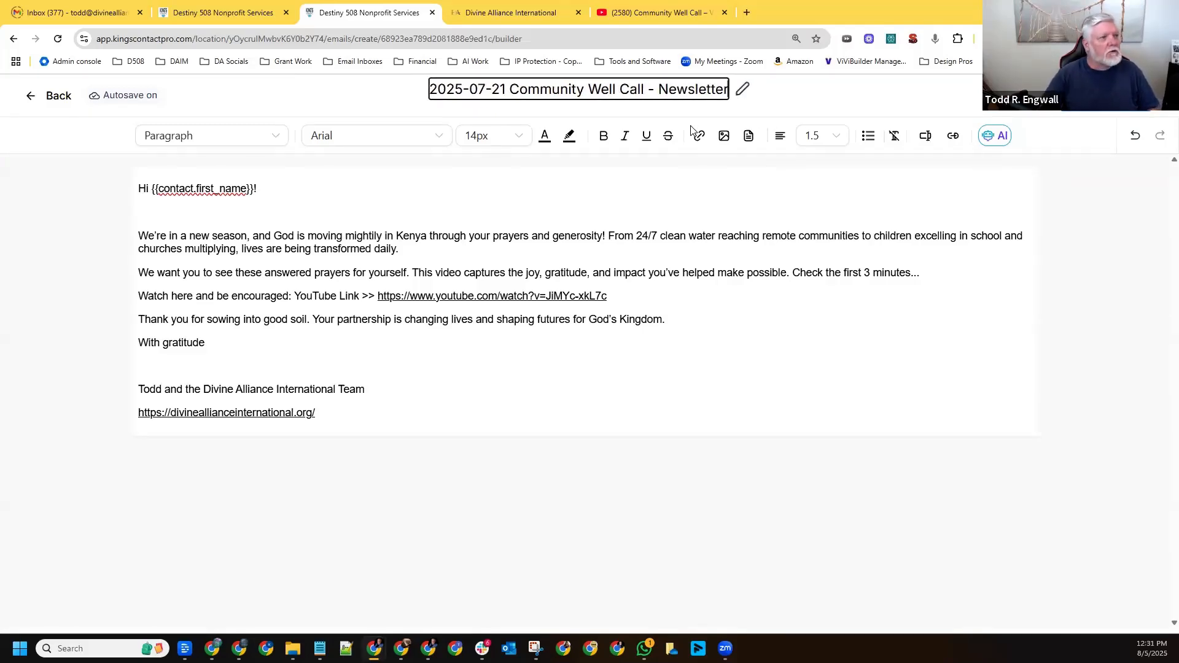
click(918, 93)
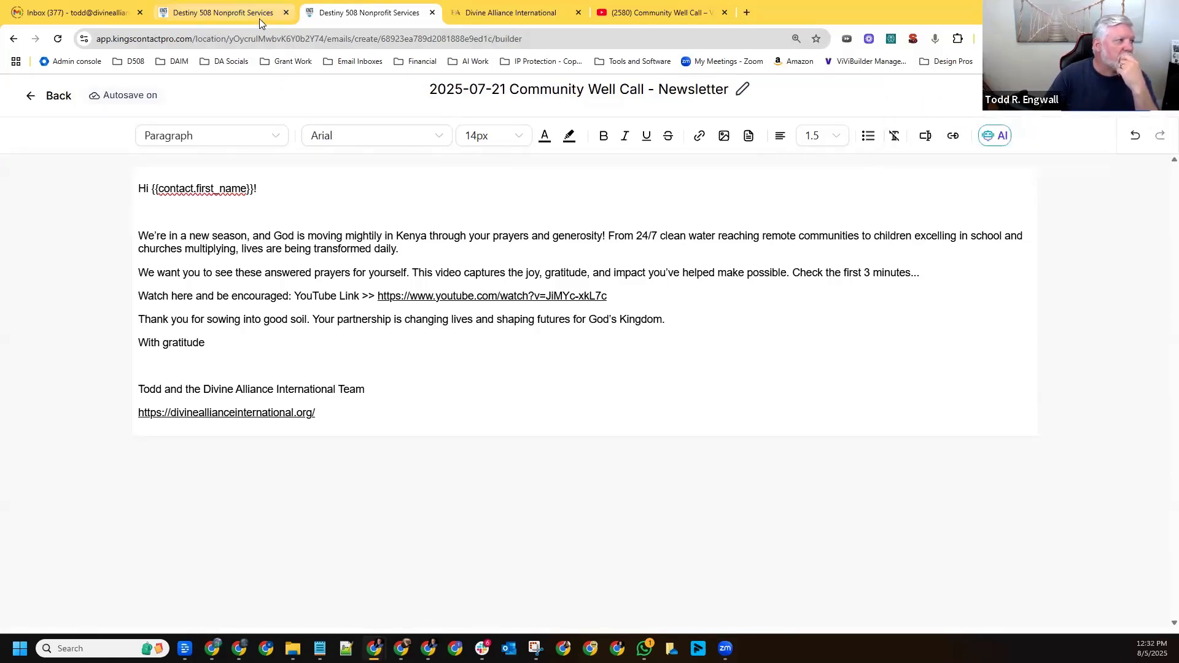
Return to the AI Email Writer Pro campaign and look over its first generated email and the available account tools
click(223, 16)
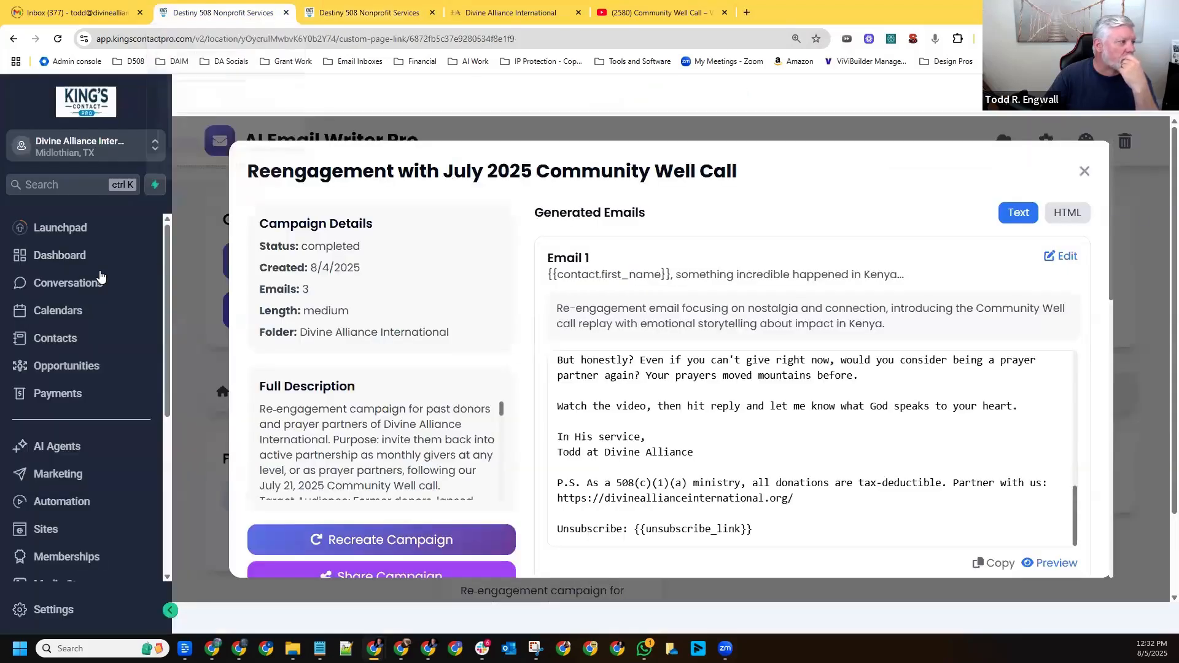
scroll(76, 488, down, 5)
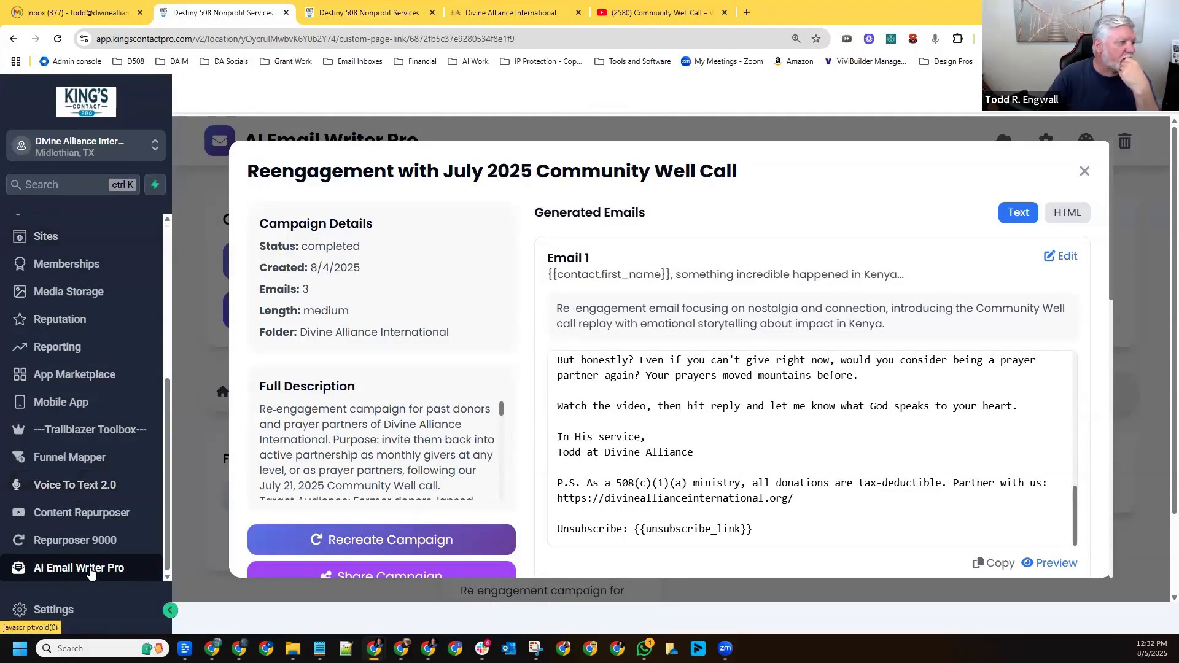
scroll(657, 408, up, 1)
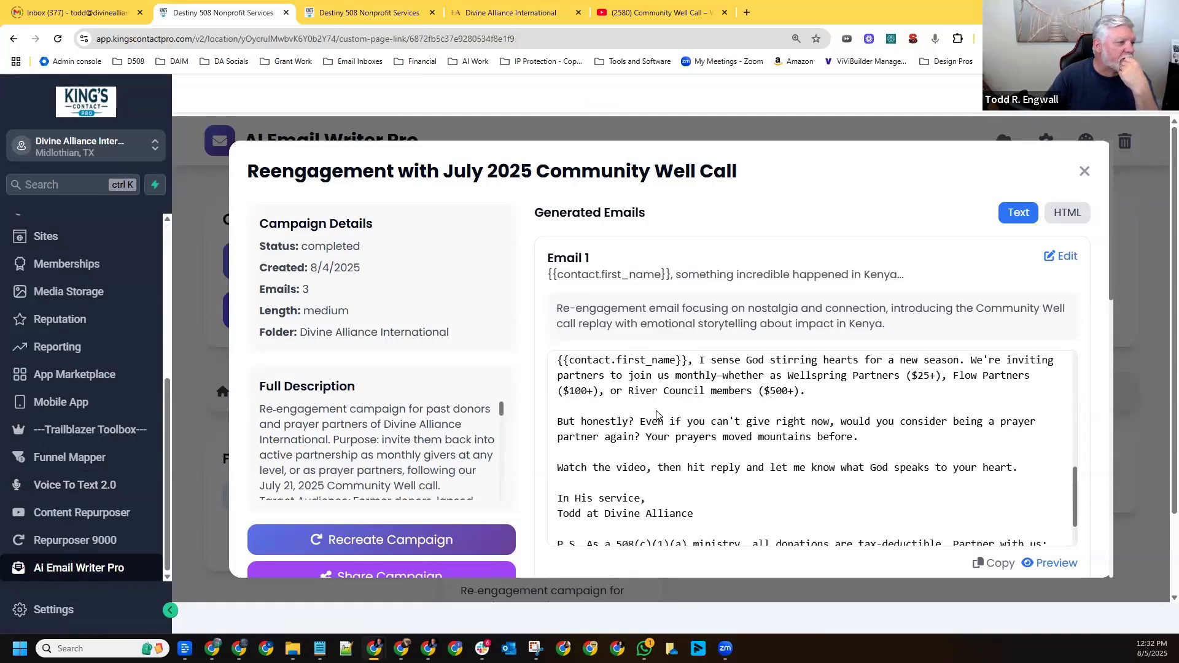
scroll(656, 415, up, 1)
scroll(651, 407, up, 2)
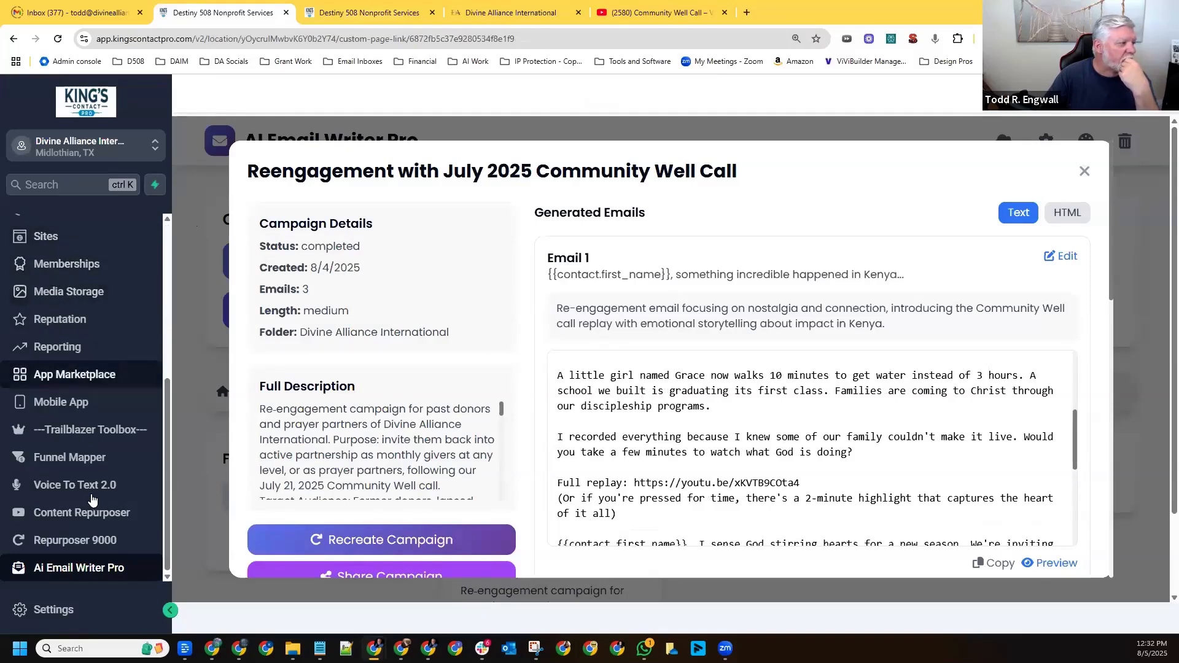
scroll(64, 286, up, 5)
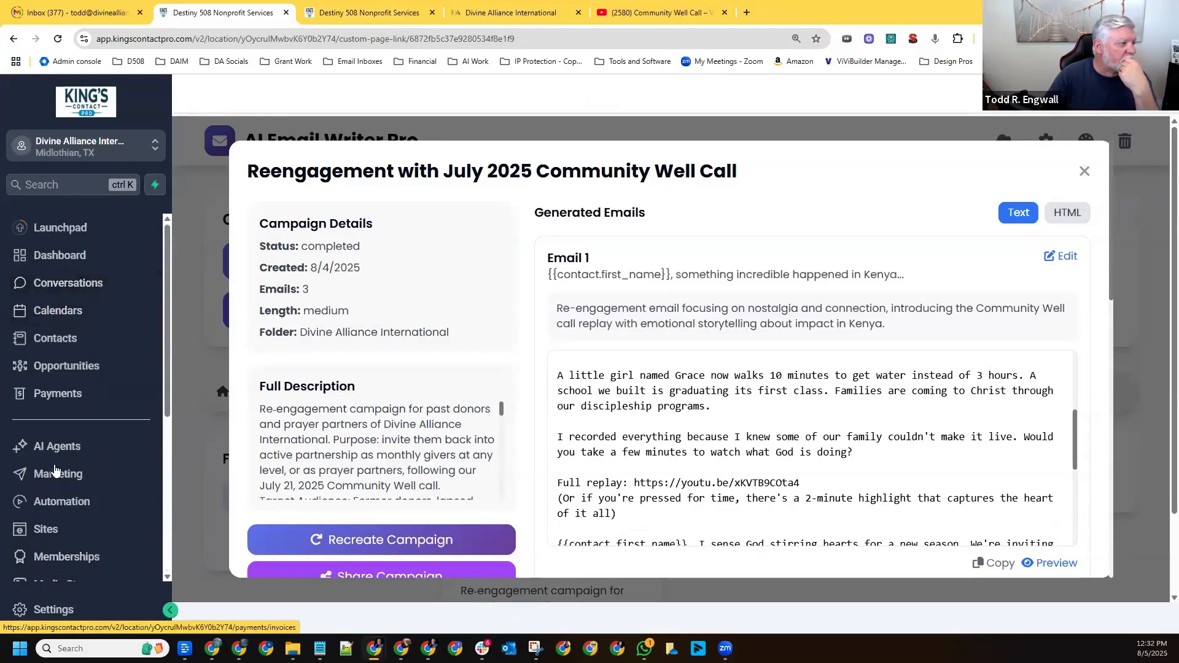
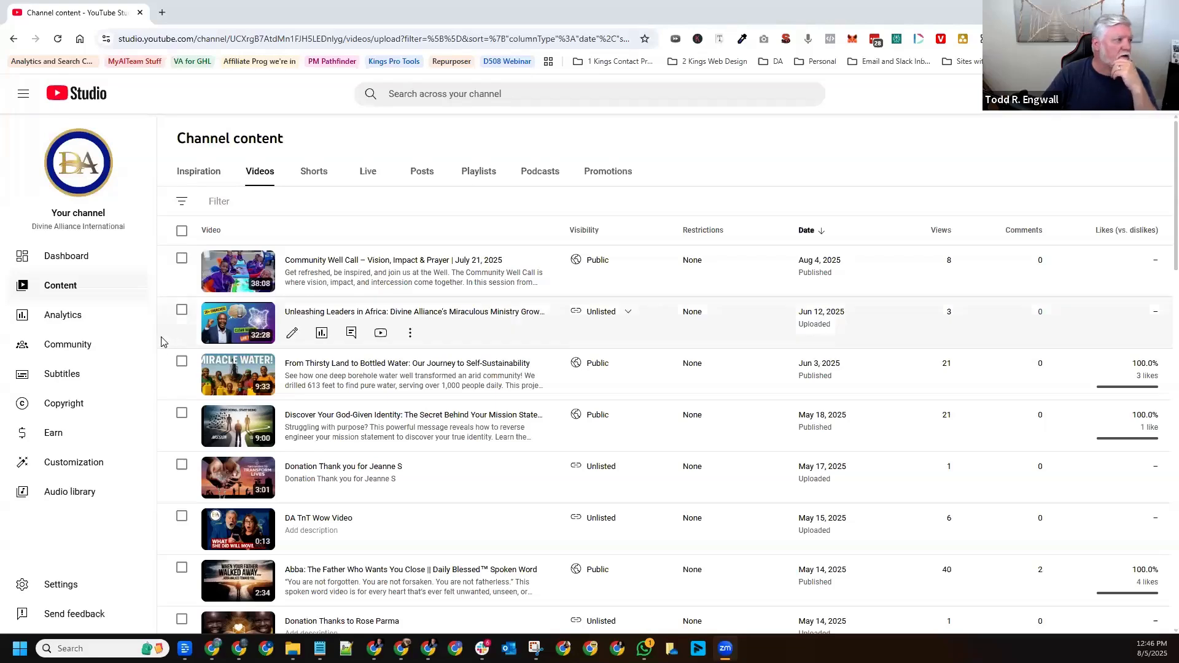
In YouTube Studio, enlarge the page to 125%, view the July 21 Community Well Call video's details and return to the channel content
key(ctrl+plus)
key(ctrl+plus)
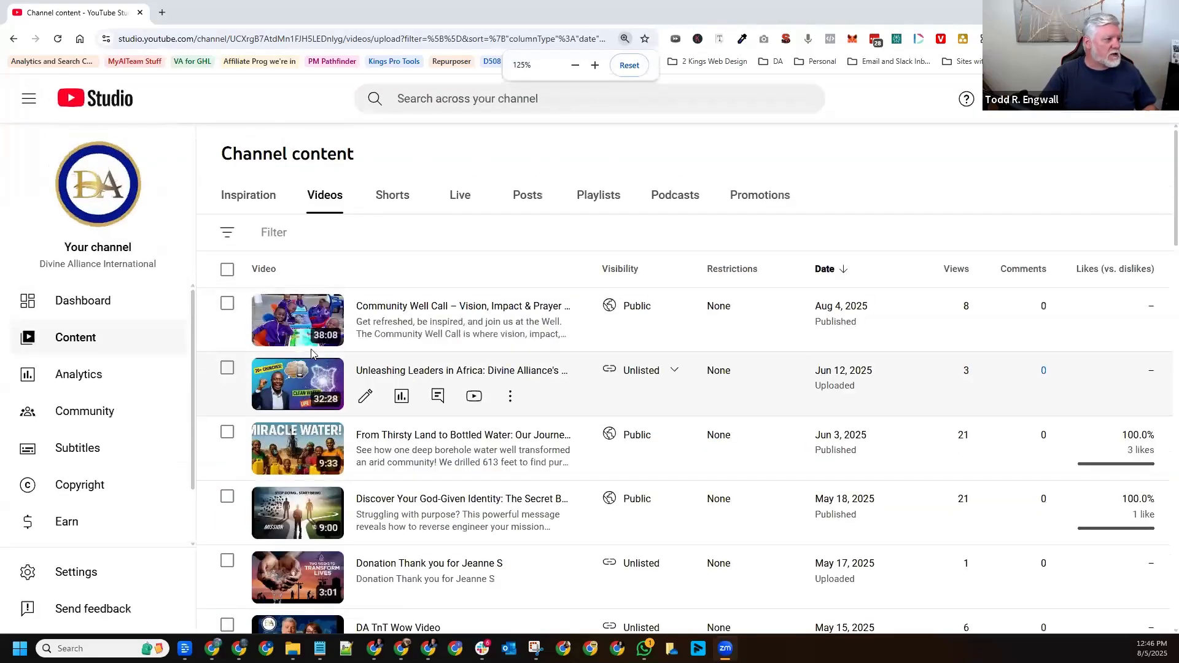
click(419, 310)
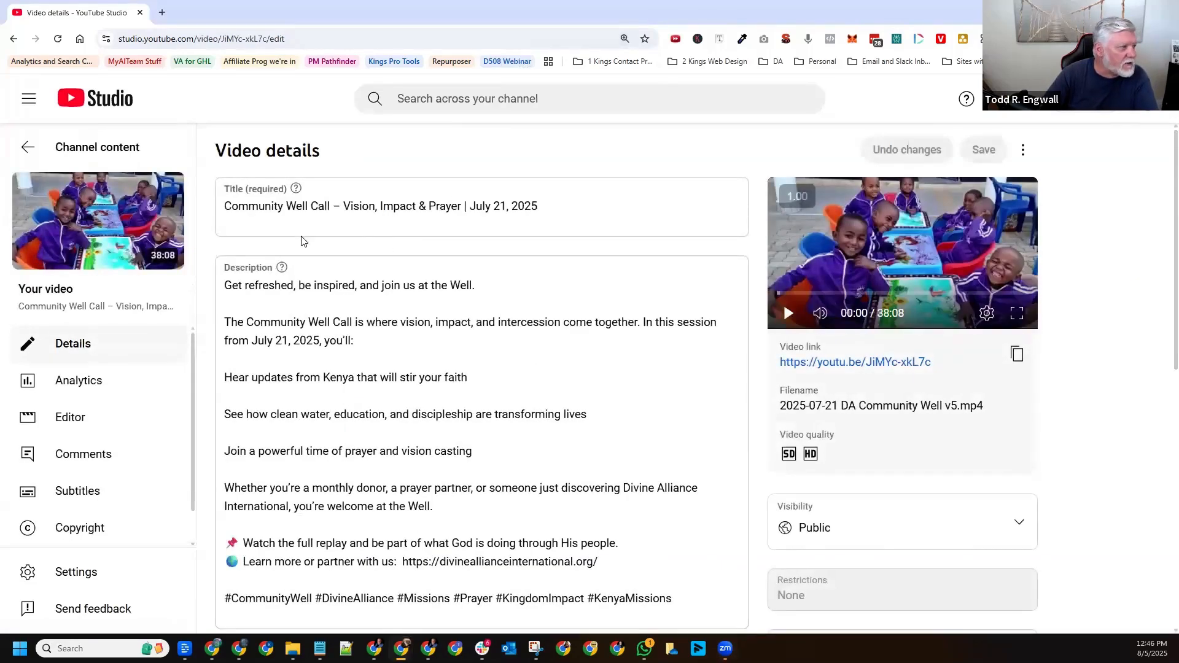
click(22, 148)
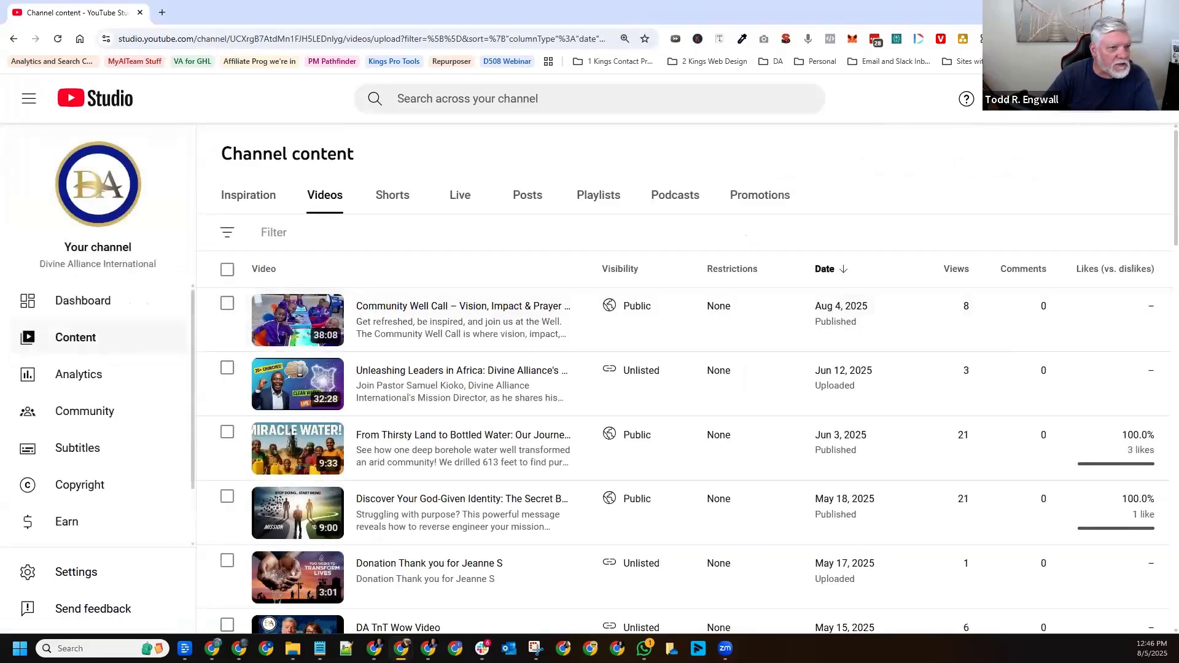
Check where new videos are uploaded to the channel, and close the upload dialog without choosing a file
click(1041, 99)
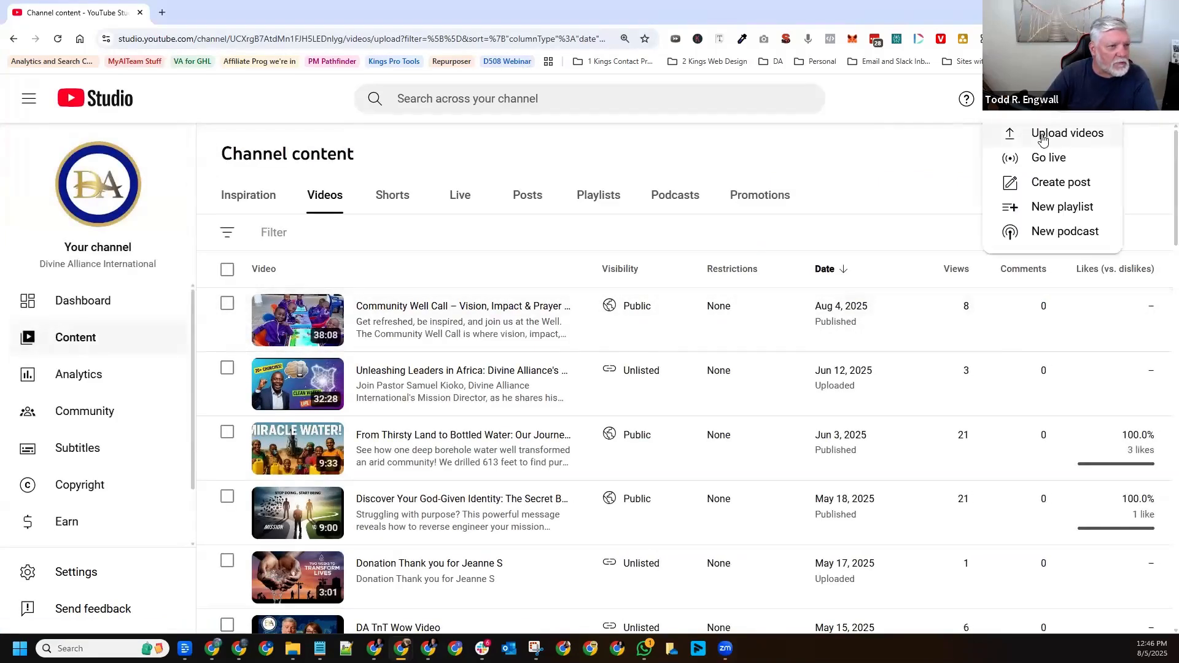
click(1047, 138)
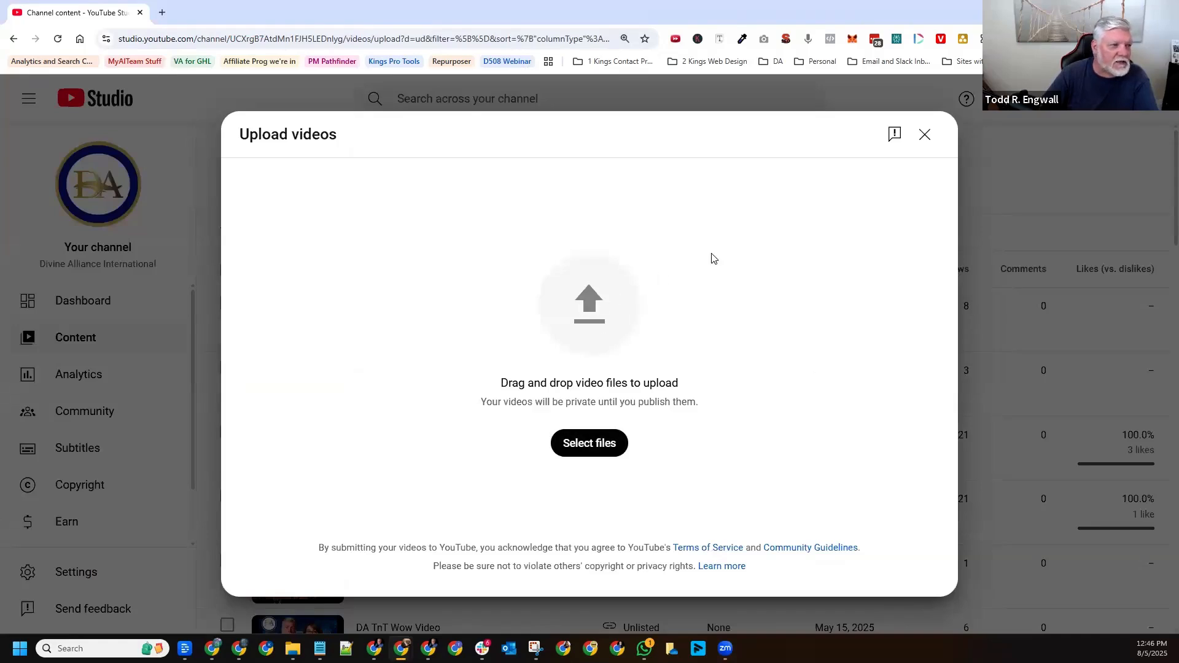
click(925, 136)
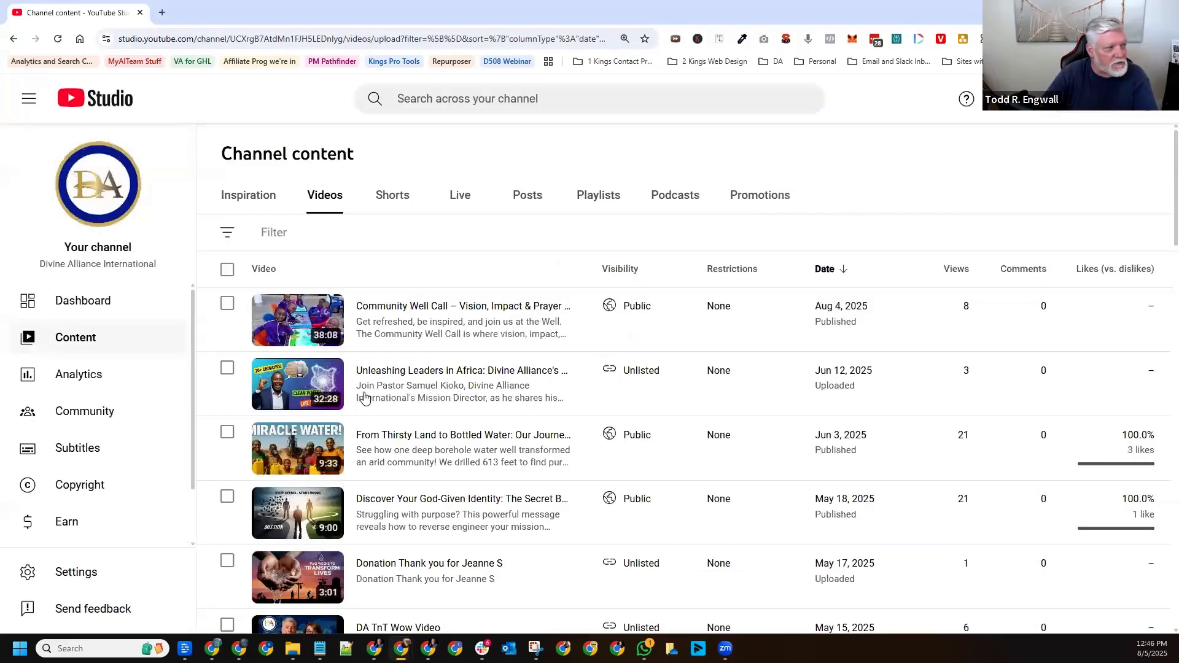
Reopen the Community Well Call video's details and examine its title, description, thumbnail, playlist and audience settings
click(399, 312)
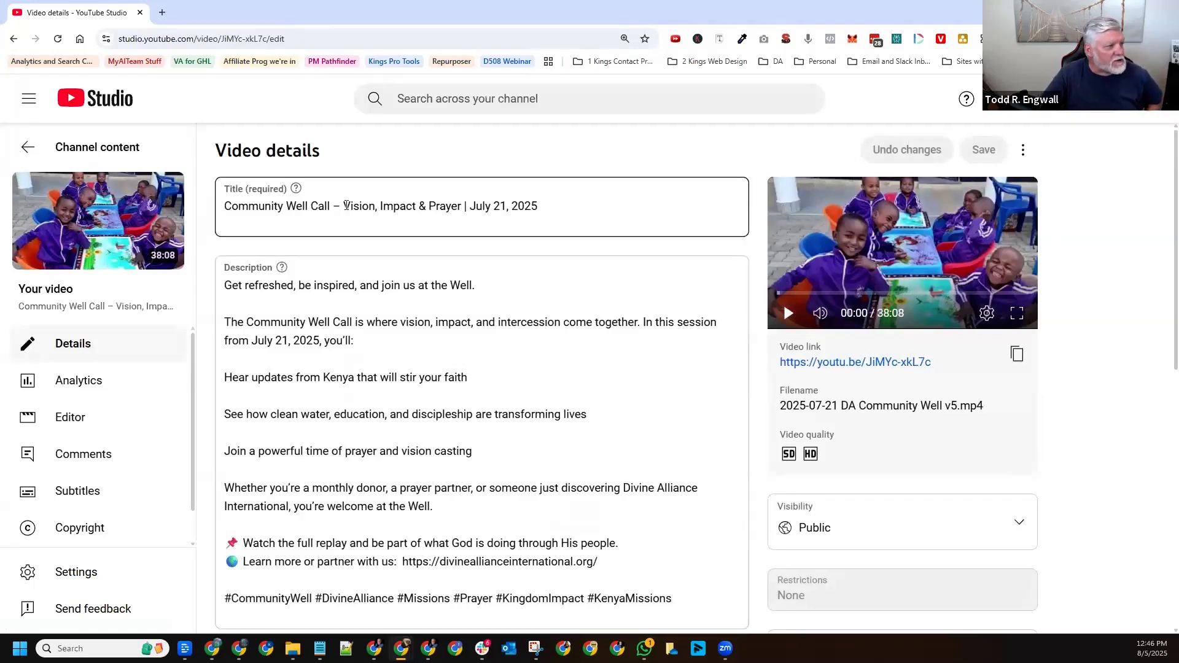
drag(345, 206, 302, 207)
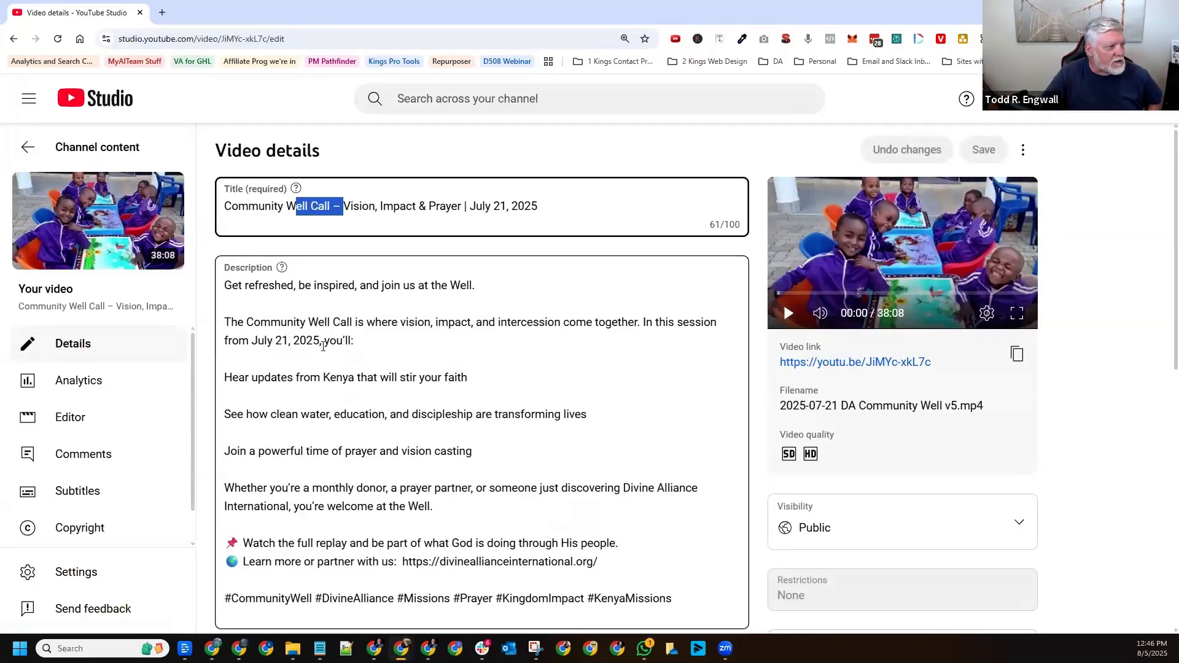
scroll(364, 333, down, 1)
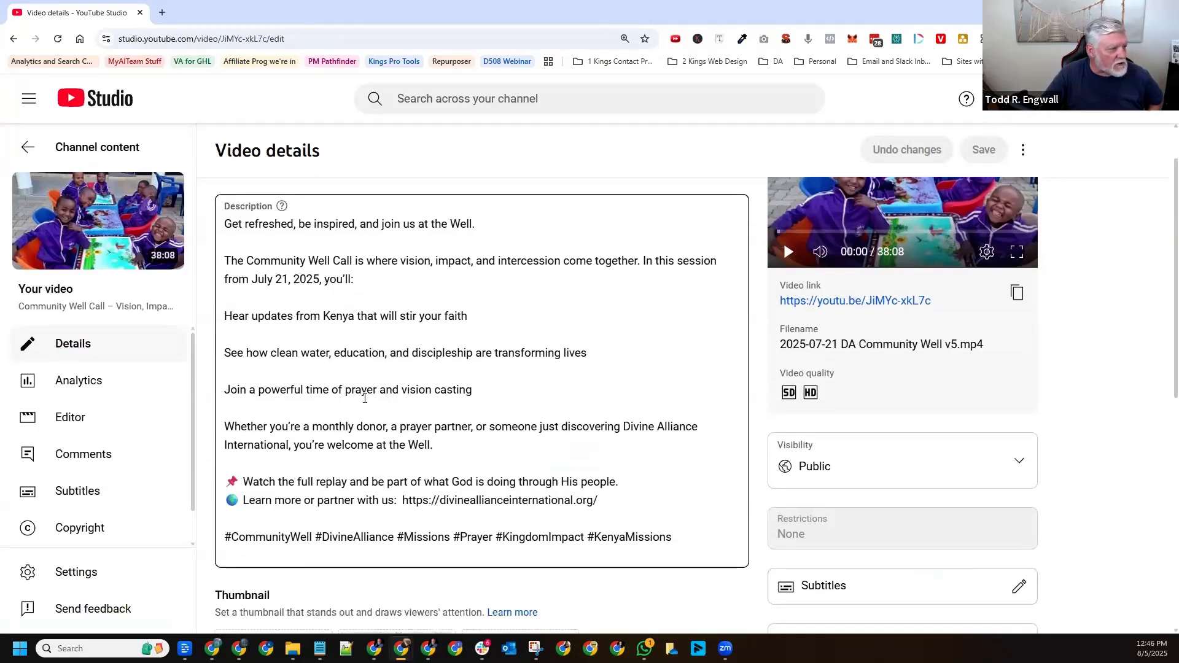
scroll(374, 394, down, 2)
drag(438, 381, 238, 424)
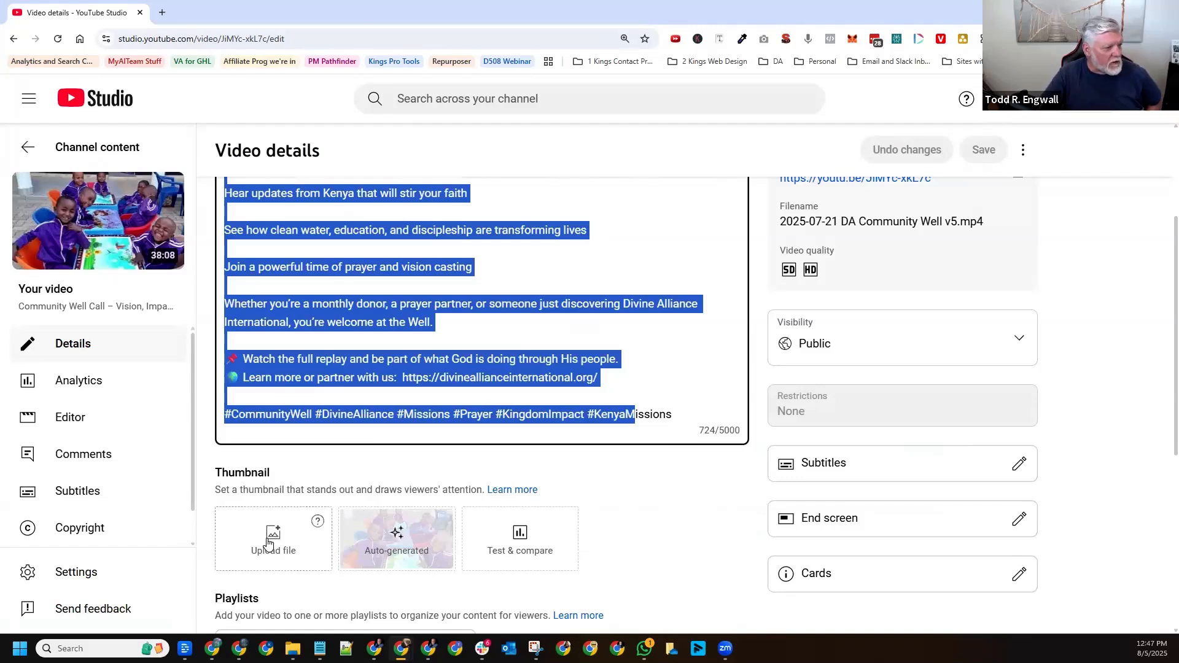
scroll(319, 400, down, 2)
scroll(369, 407, down, 2)
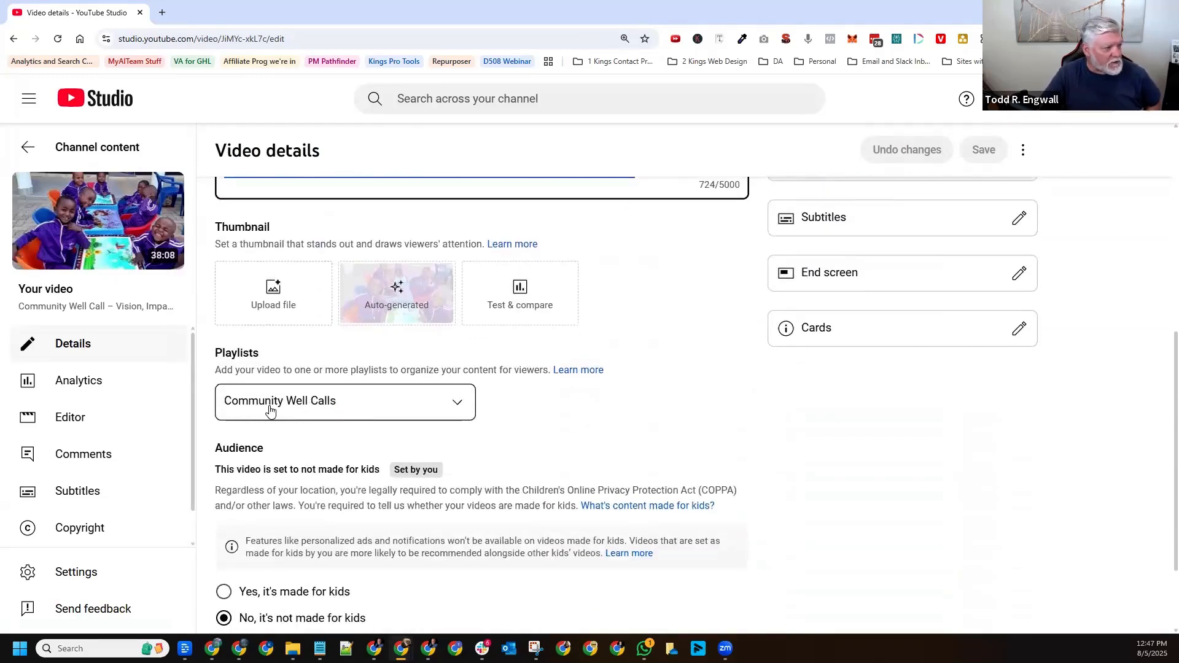
scroll(305, 410, down, 2)
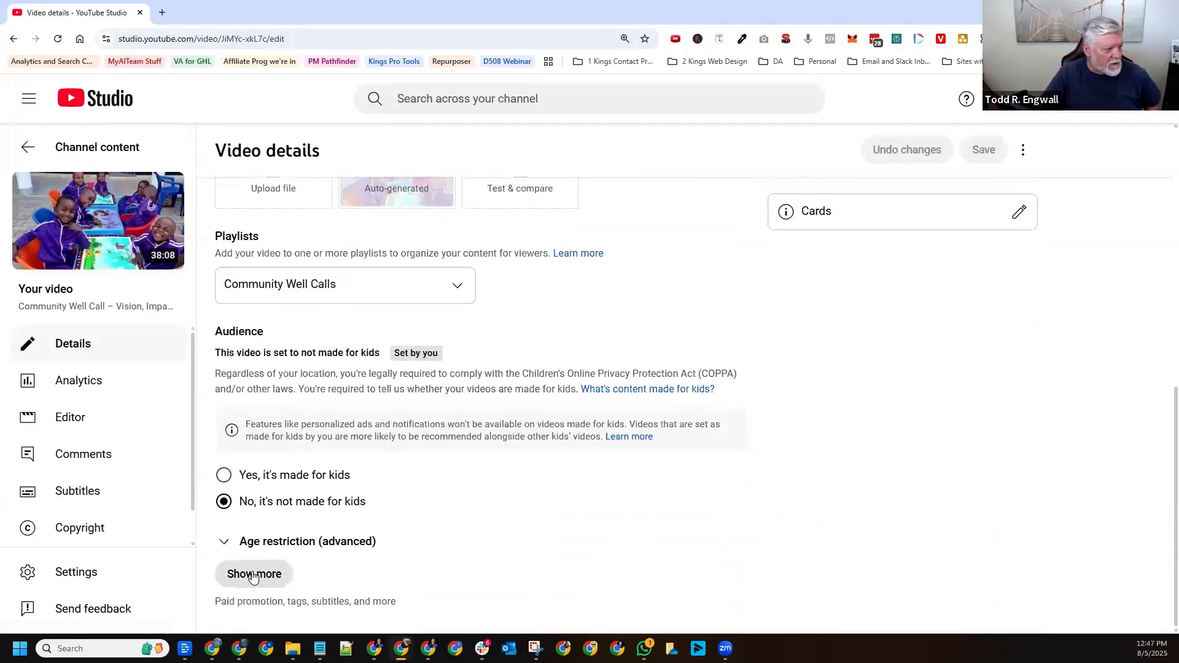
Expand the video's additional settings and review altered content, automatic chapters, tags, language, captions, recording and license options
scroll(301, 368, down, 8)
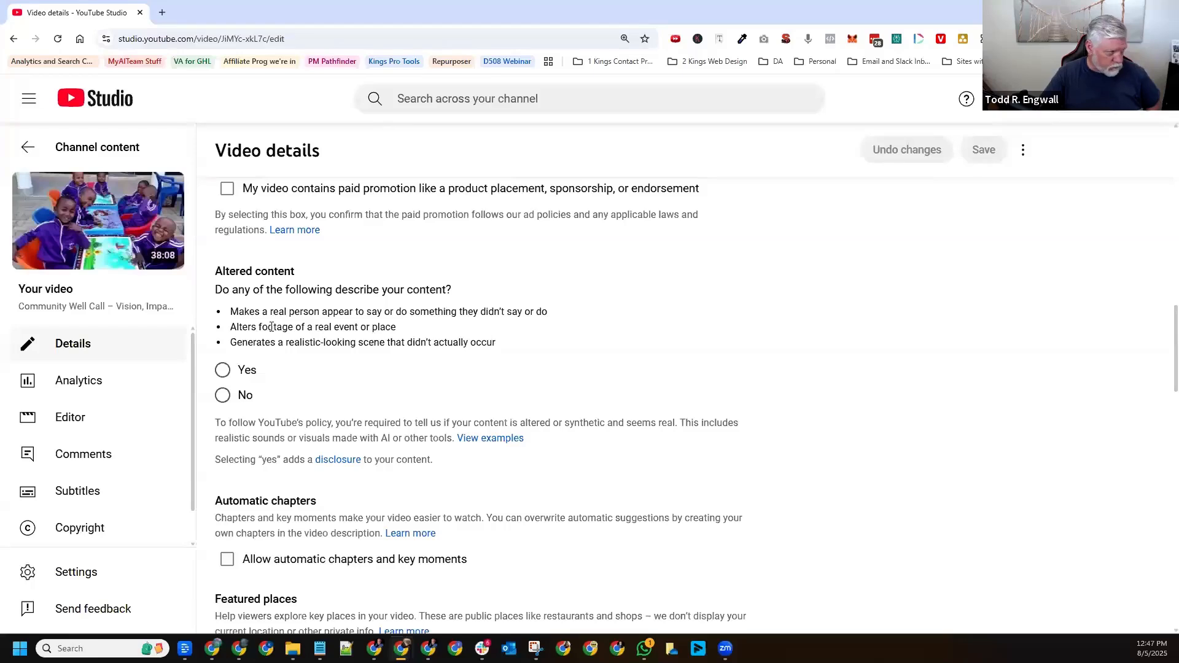
scroll(274, 319, down, 4)
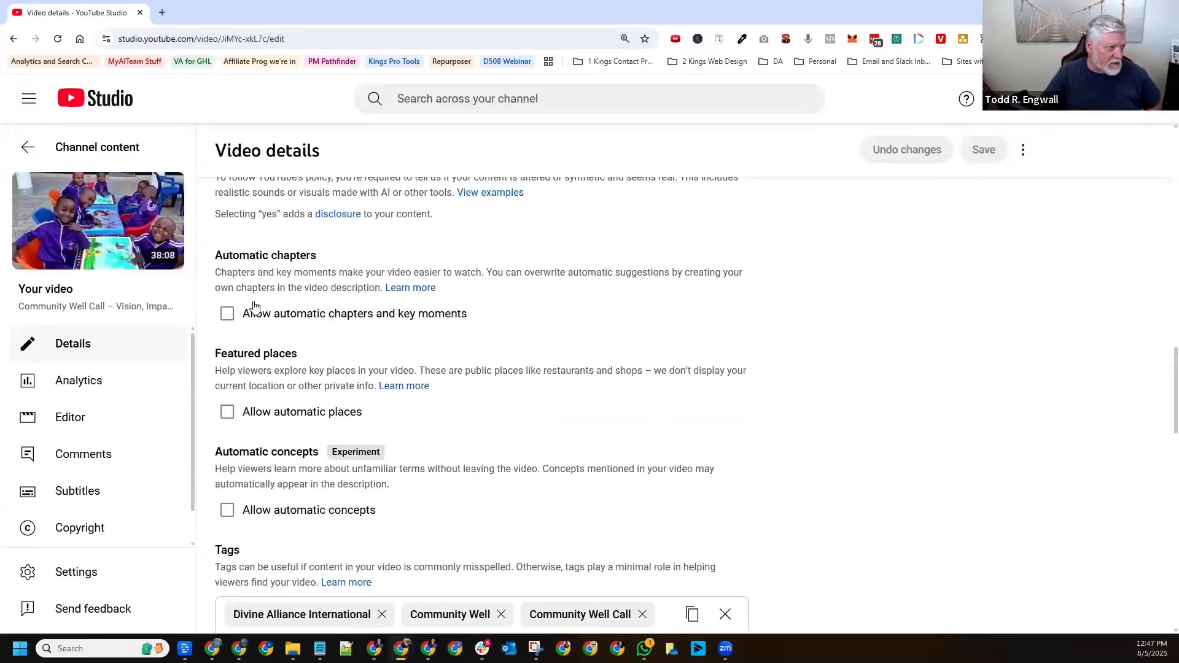
scroll(261, 347, down, 3)
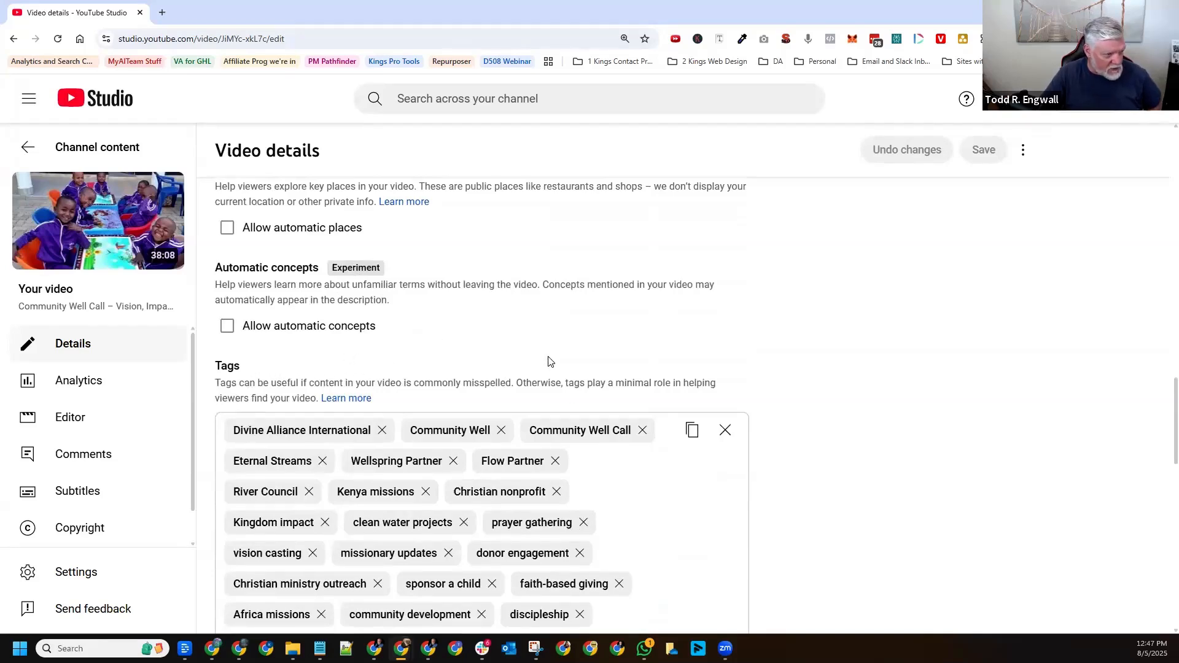
scroll(564, 393, down, 1)
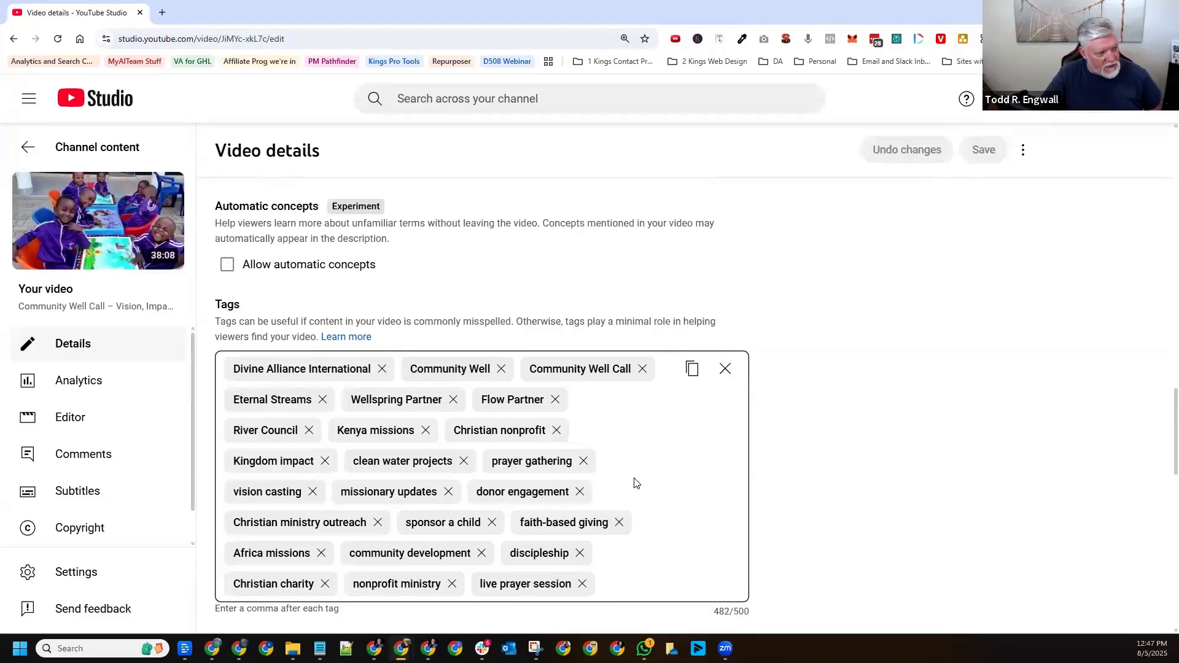
scroll(542, 512, down, 2)
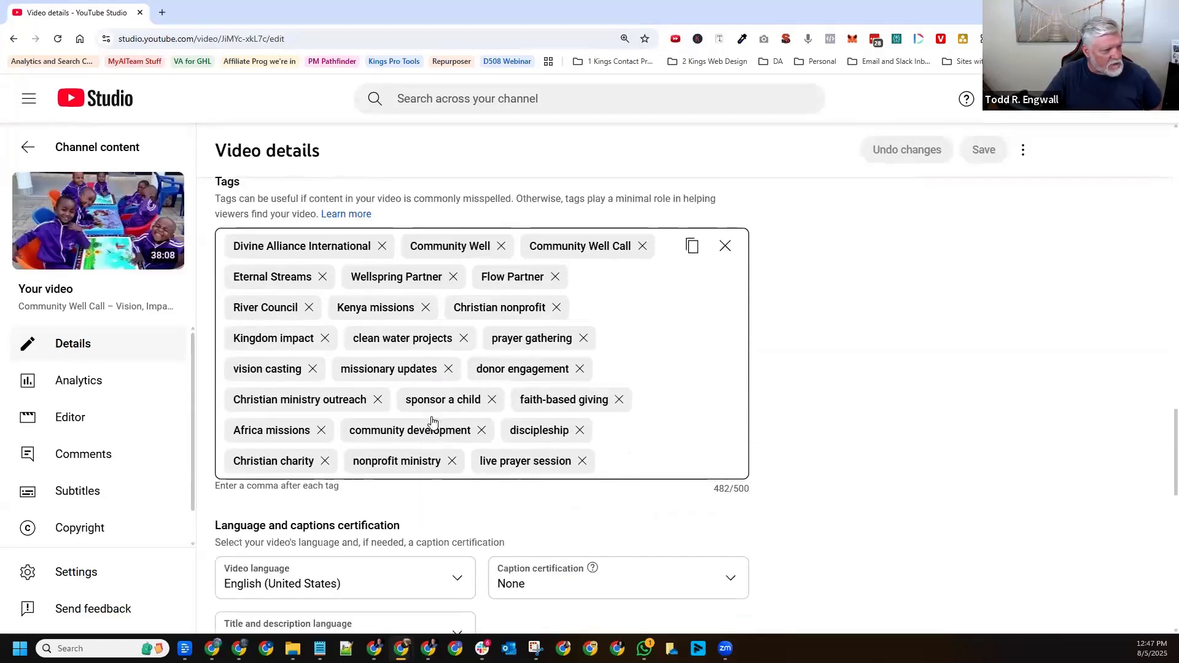
scroll(430, 405, down, 2)
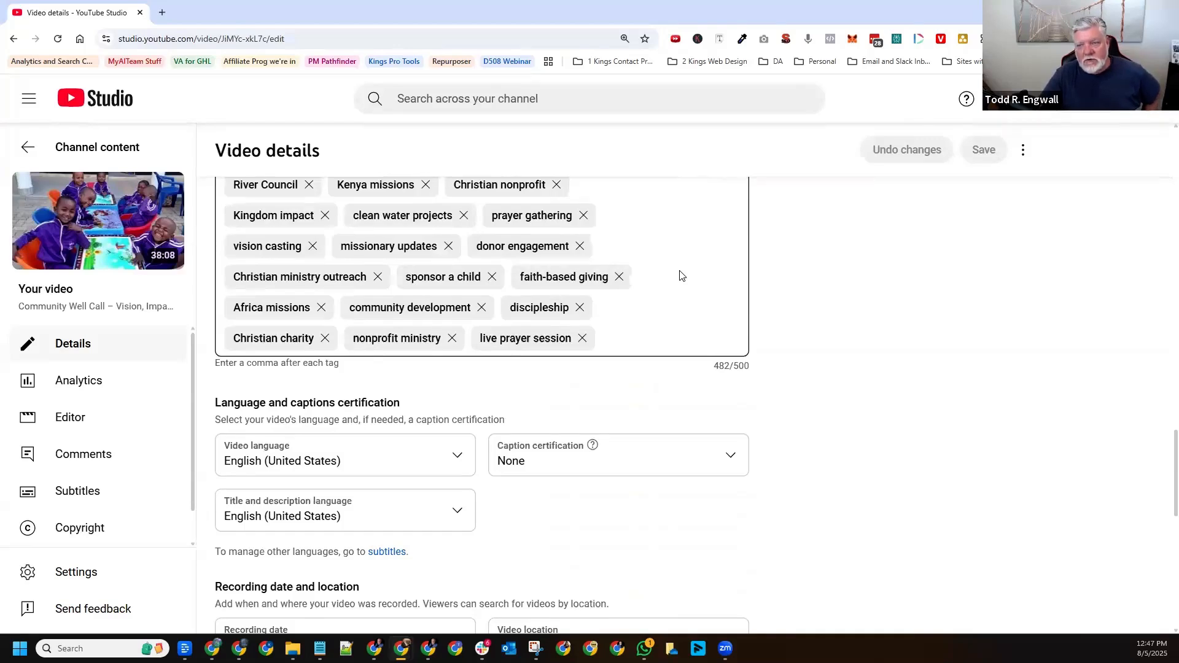
scroll(667, 276, down, 5)
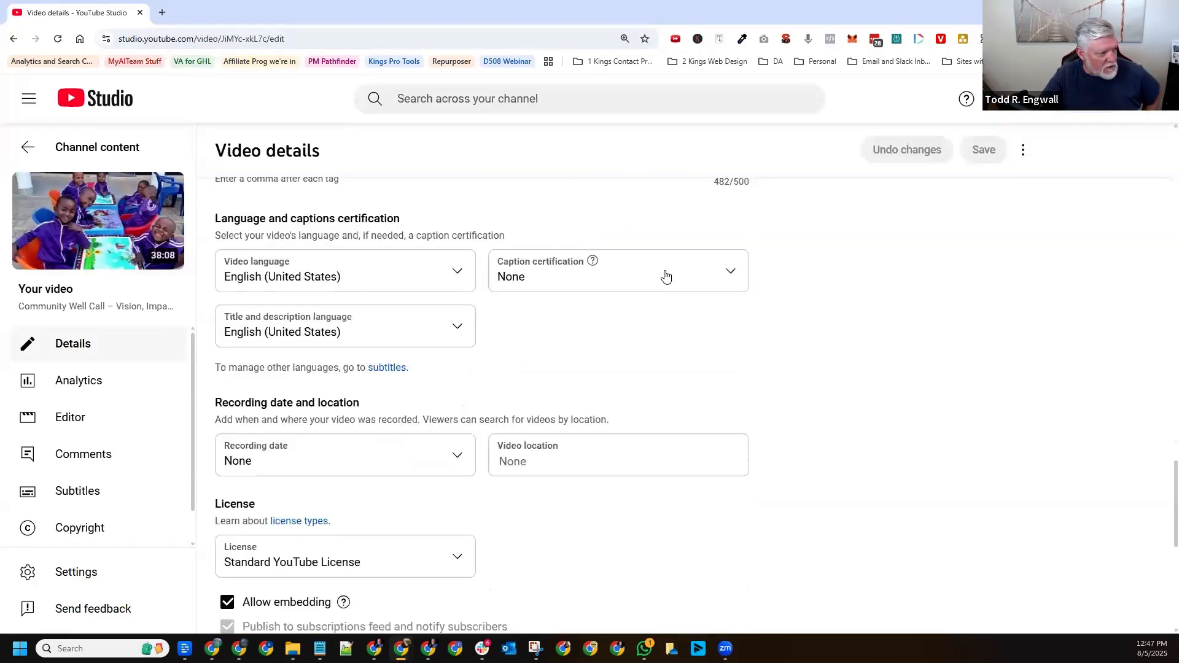
Review the video's embedding, Shorts remixing, category, comment and rating settings, and copy the video link
scroll(676, 286, down, 2)
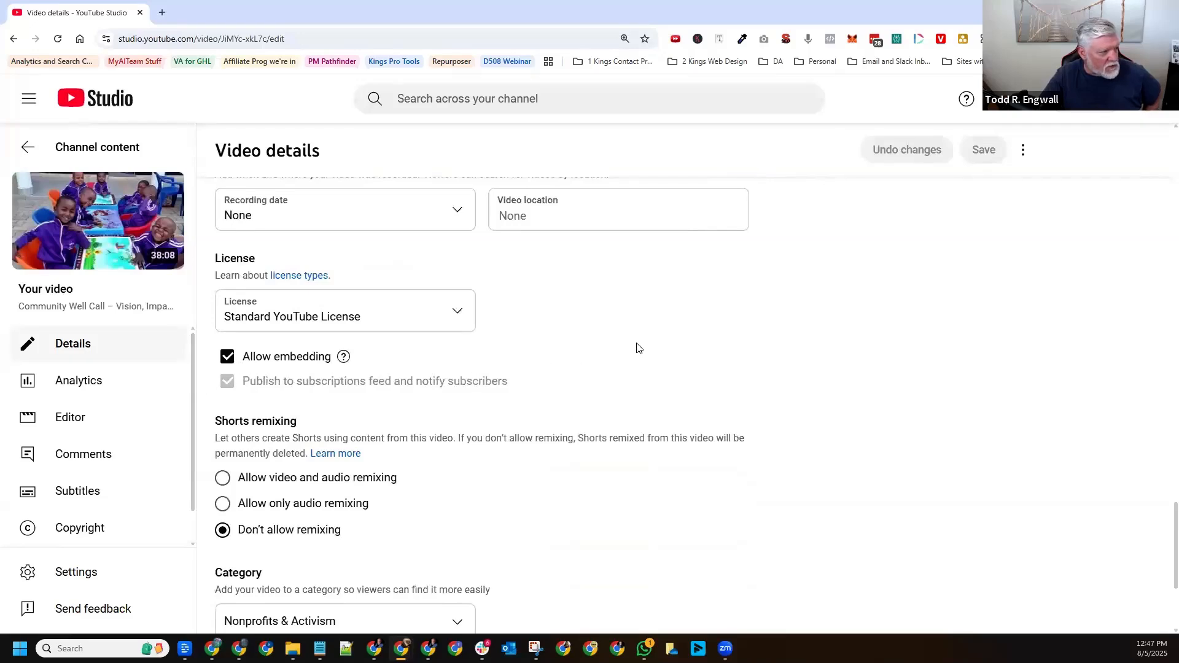
scroll(621, 352, down, 2)
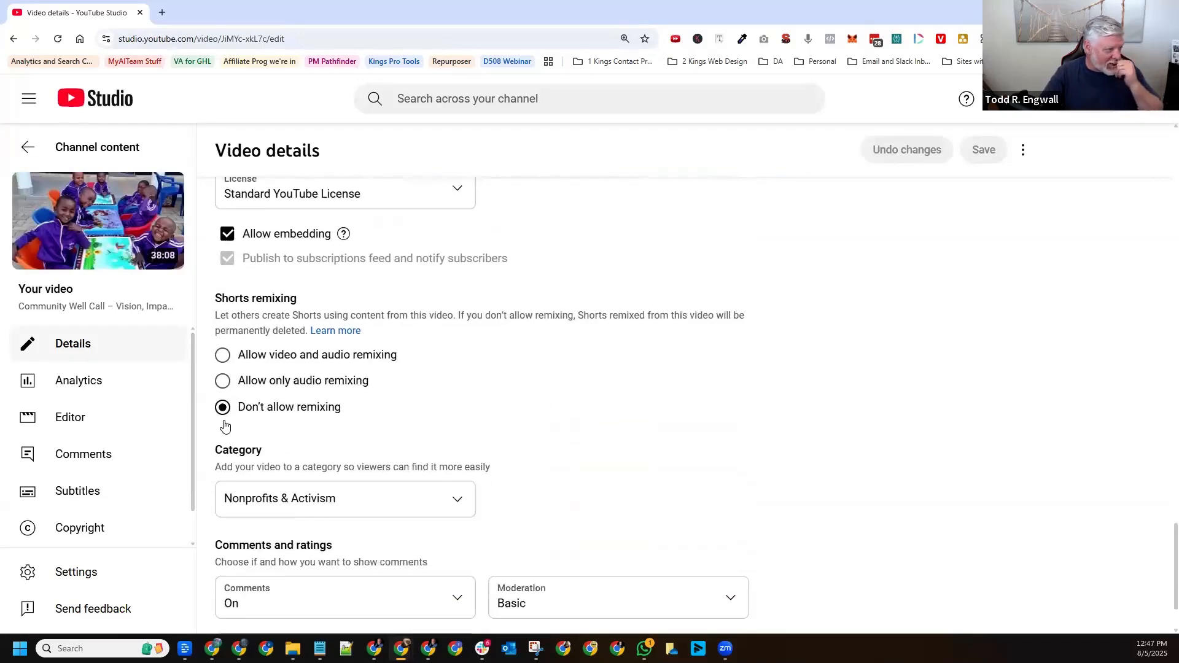
scroll(297, 418, down, 2)
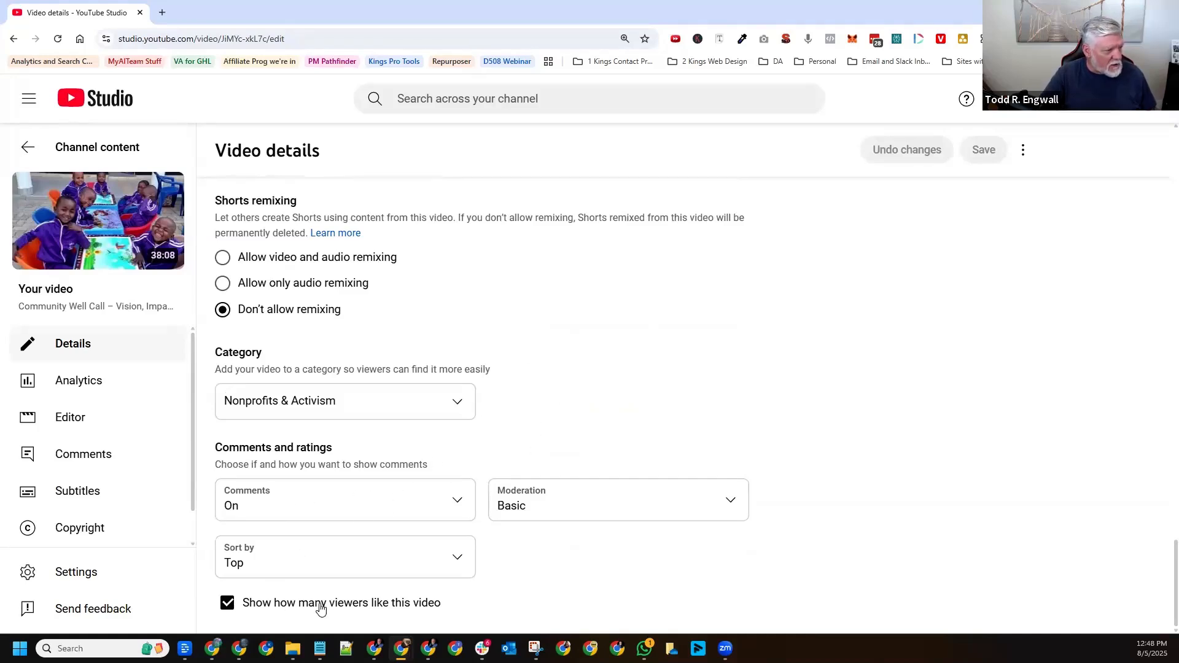
scroll(636, 297, up, 20)
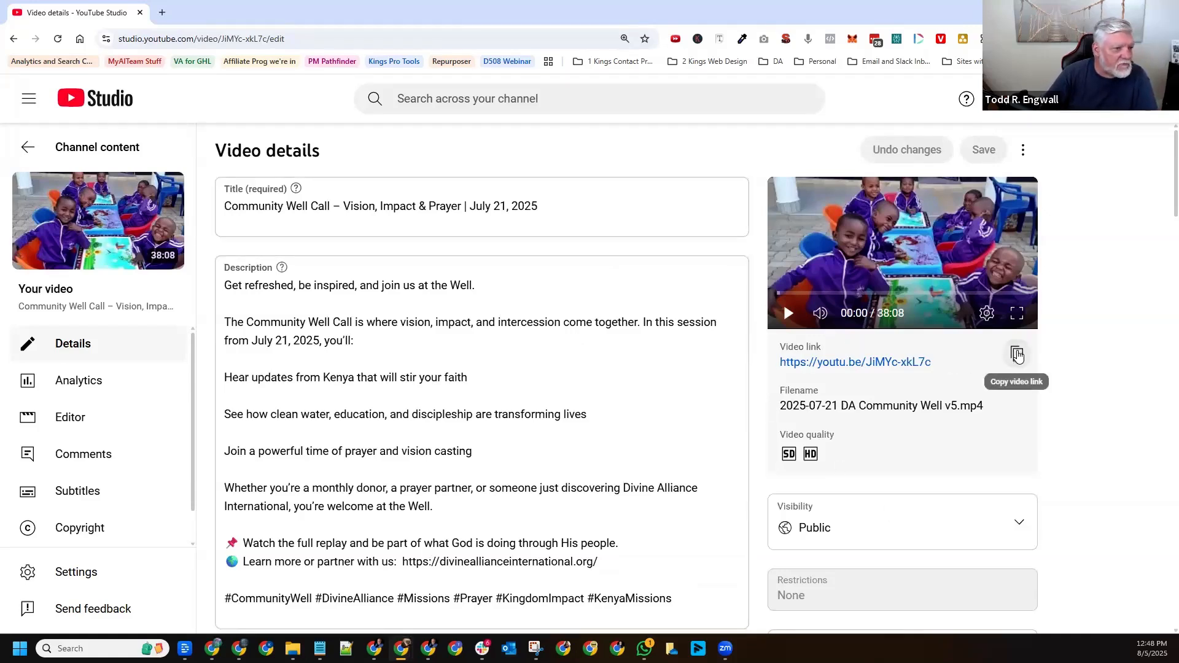
click(1018, 356)
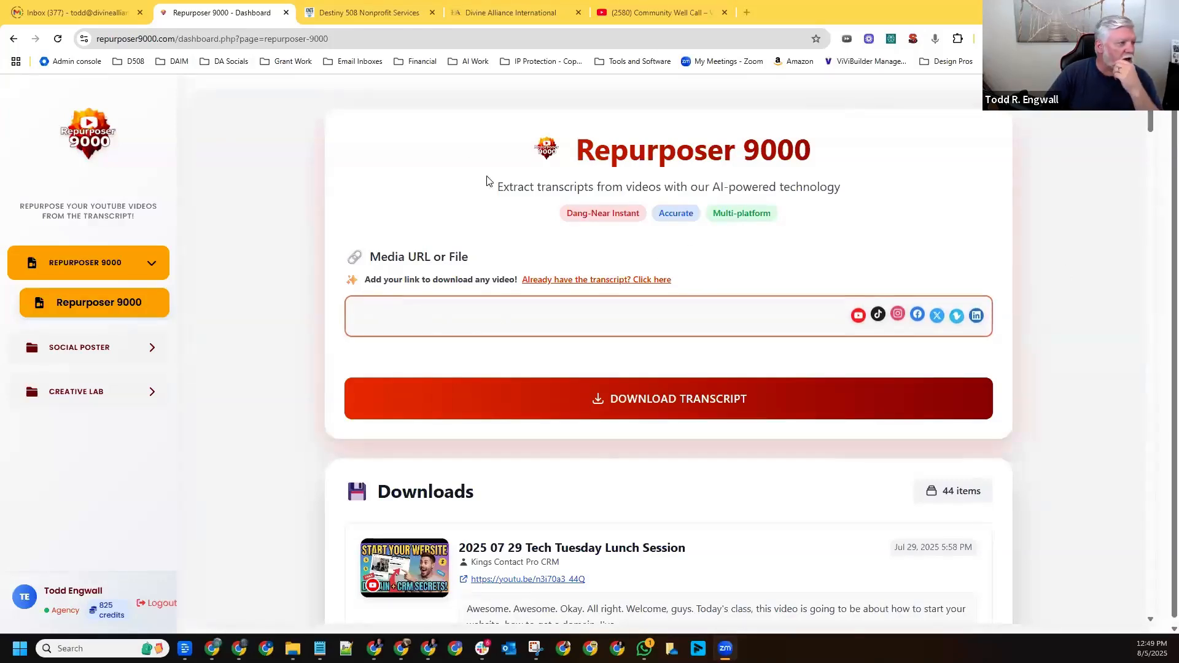
click(643, 13)
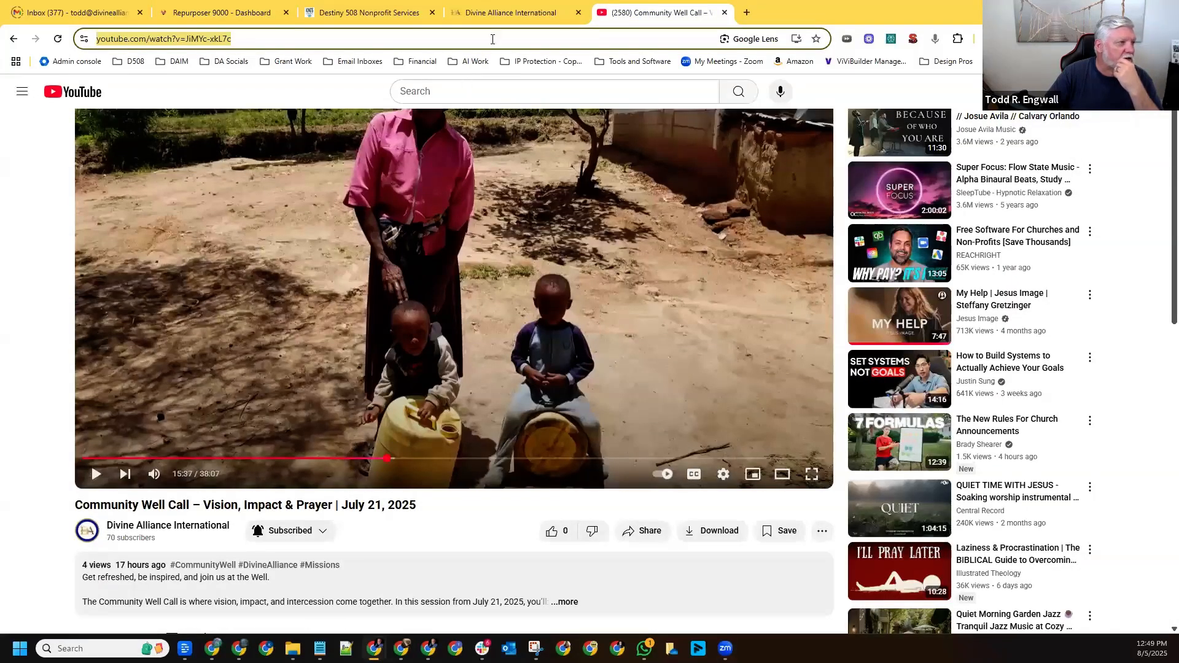
click(498, 19)
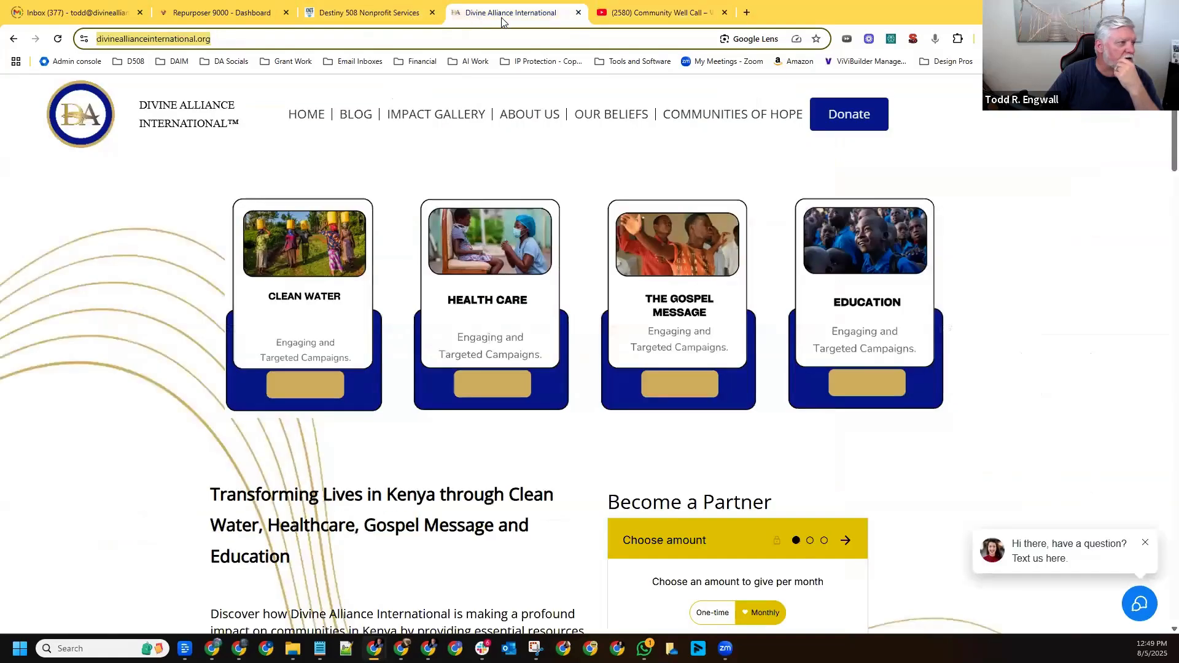
click(330, 15)
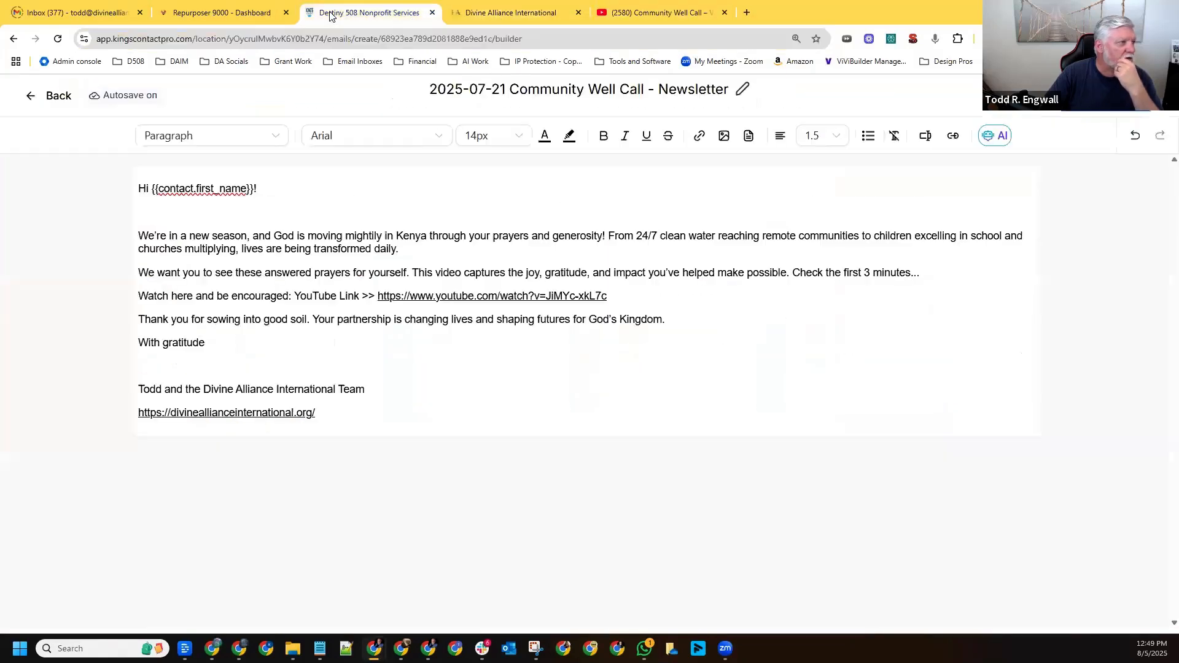
click(251, 14)
click(372, 315)
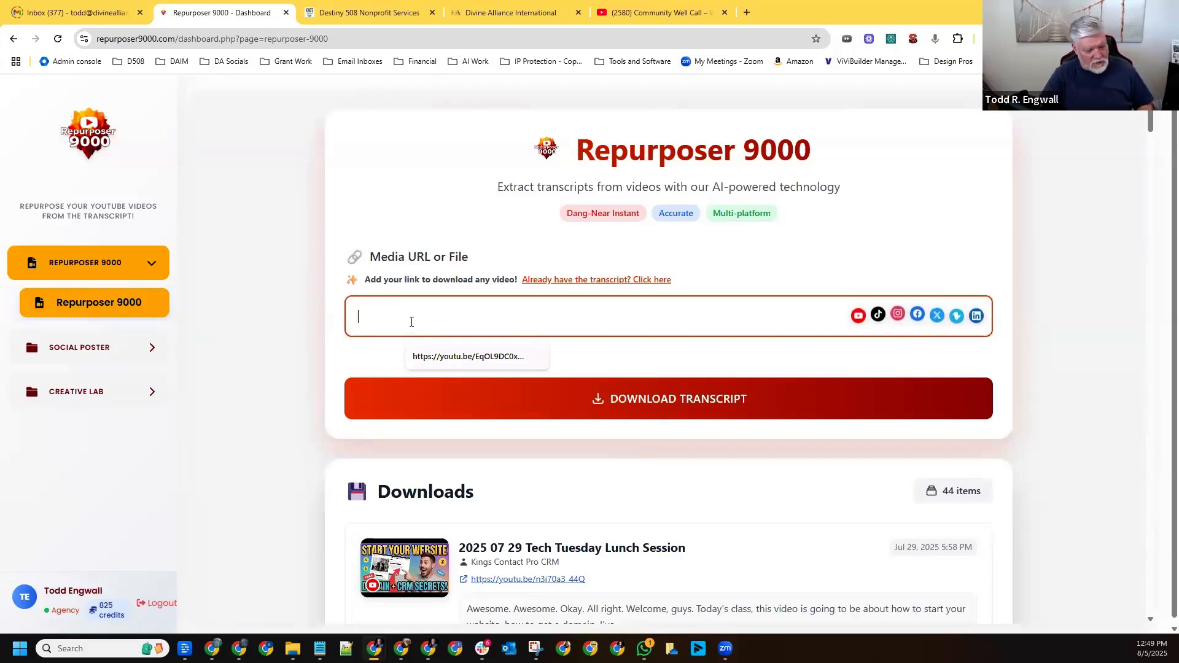
key(ctrl+v)
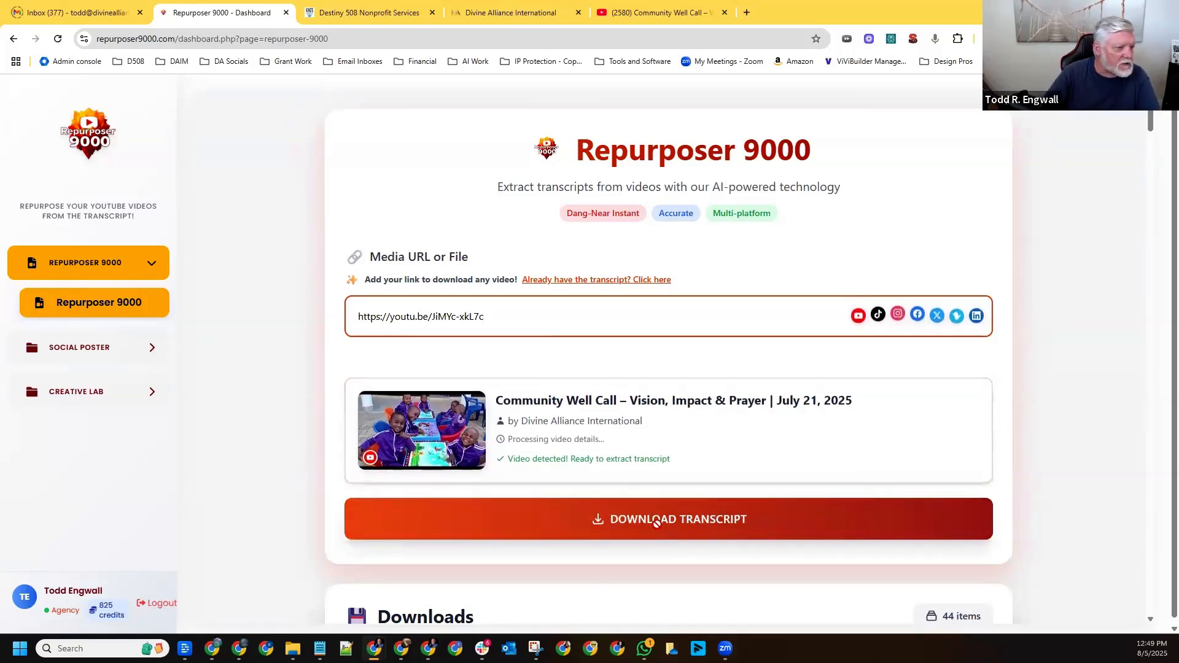
click(656, 521)
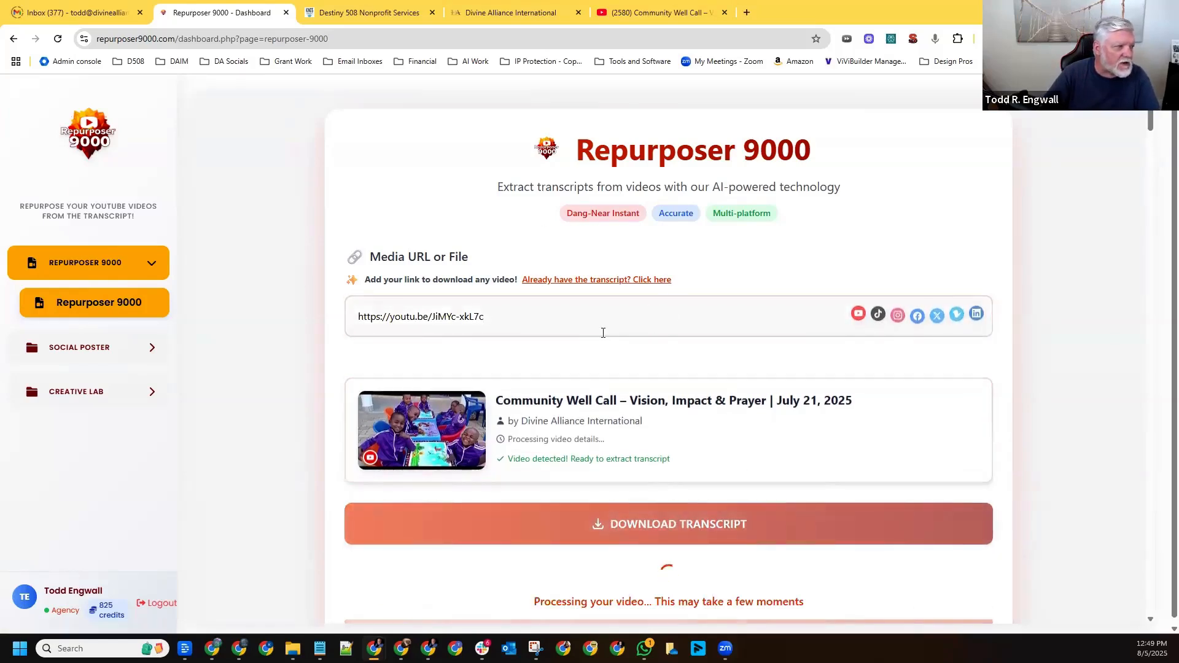
Open the Community Well Call transcript for repurposing and generate its SEO content, summary and notes, and social media posts
scroll(603, 332, down, 2)
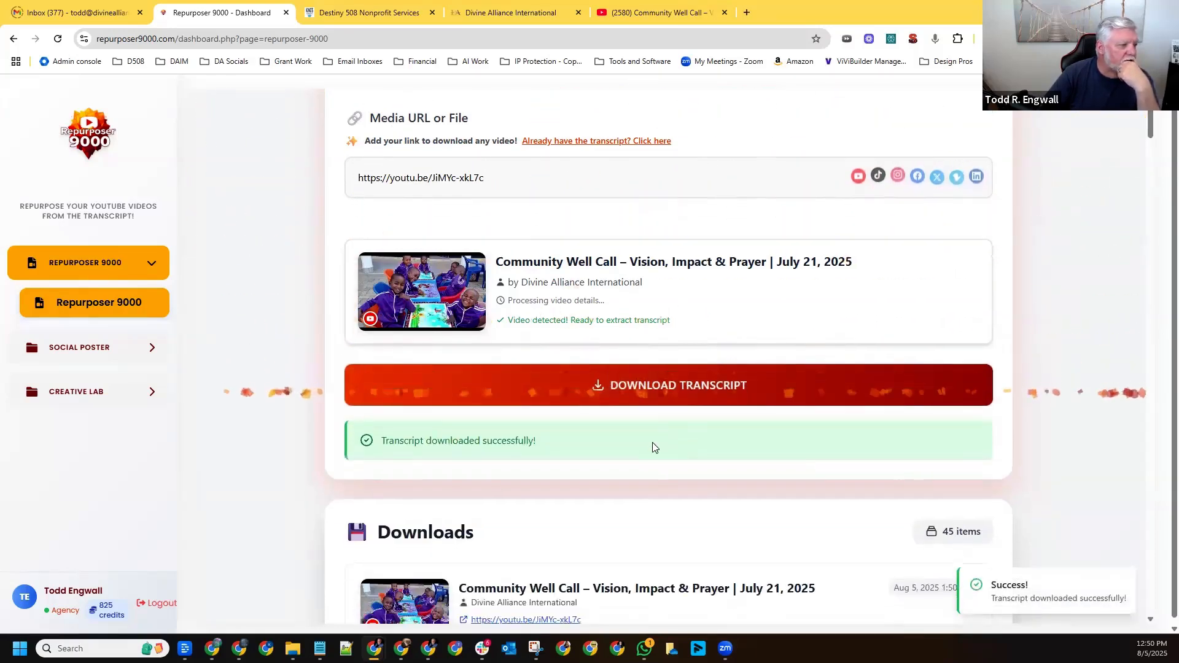
scroll(652, 448, down, 3)
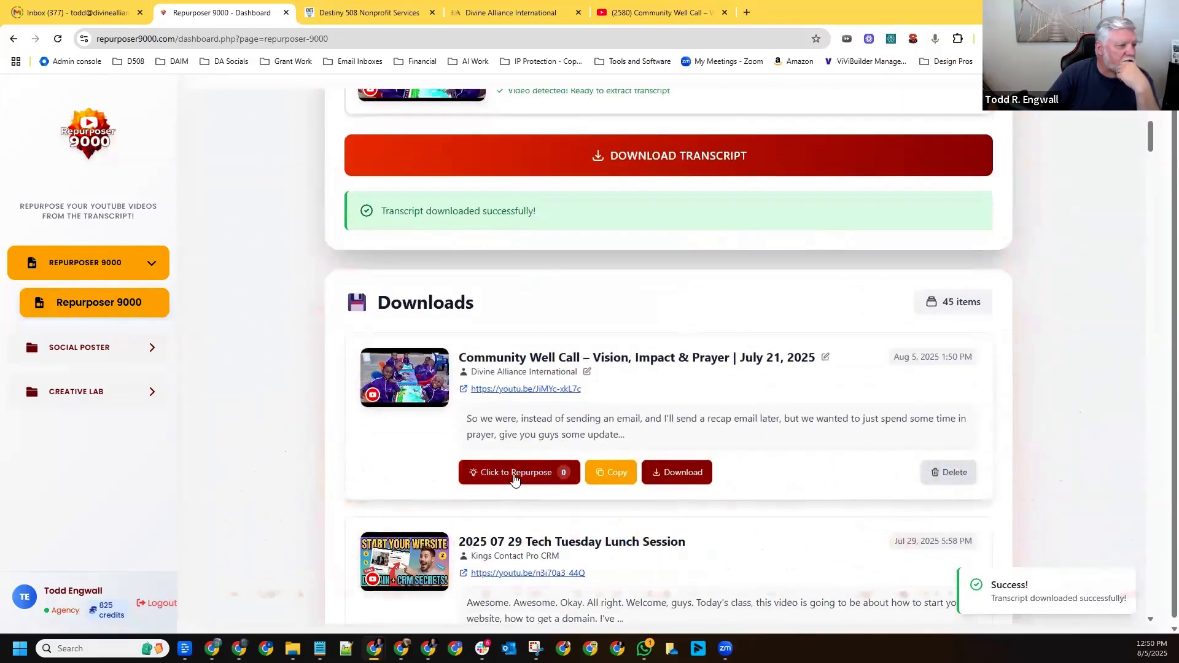
click(515, 478)
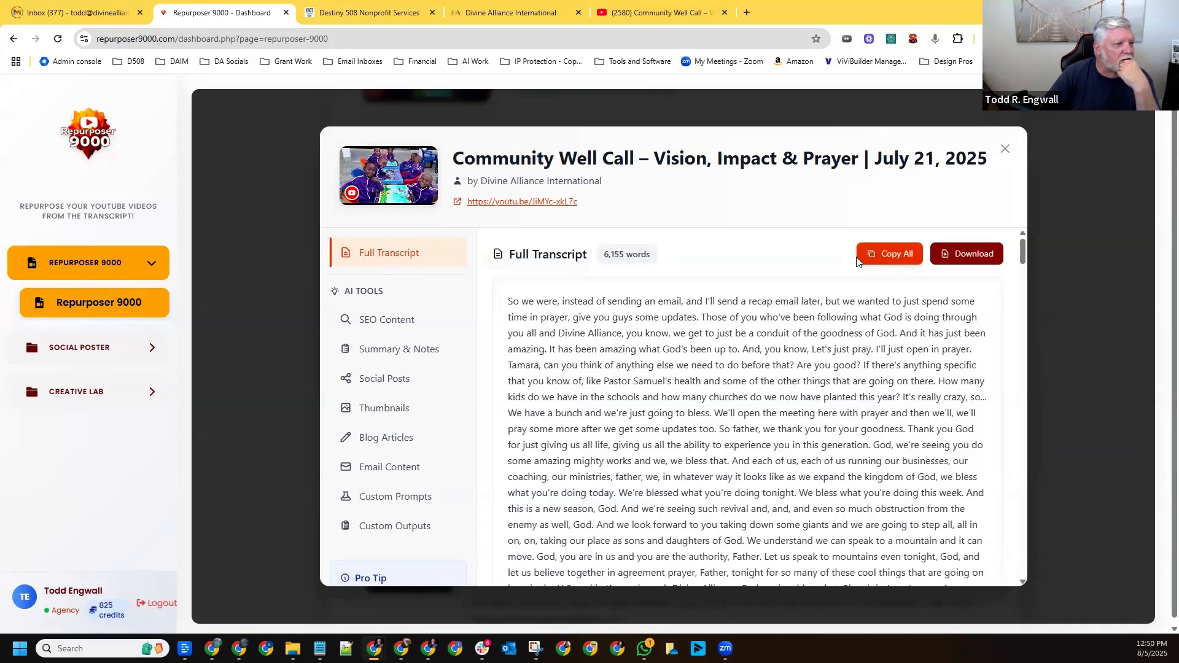
click(407, 320)
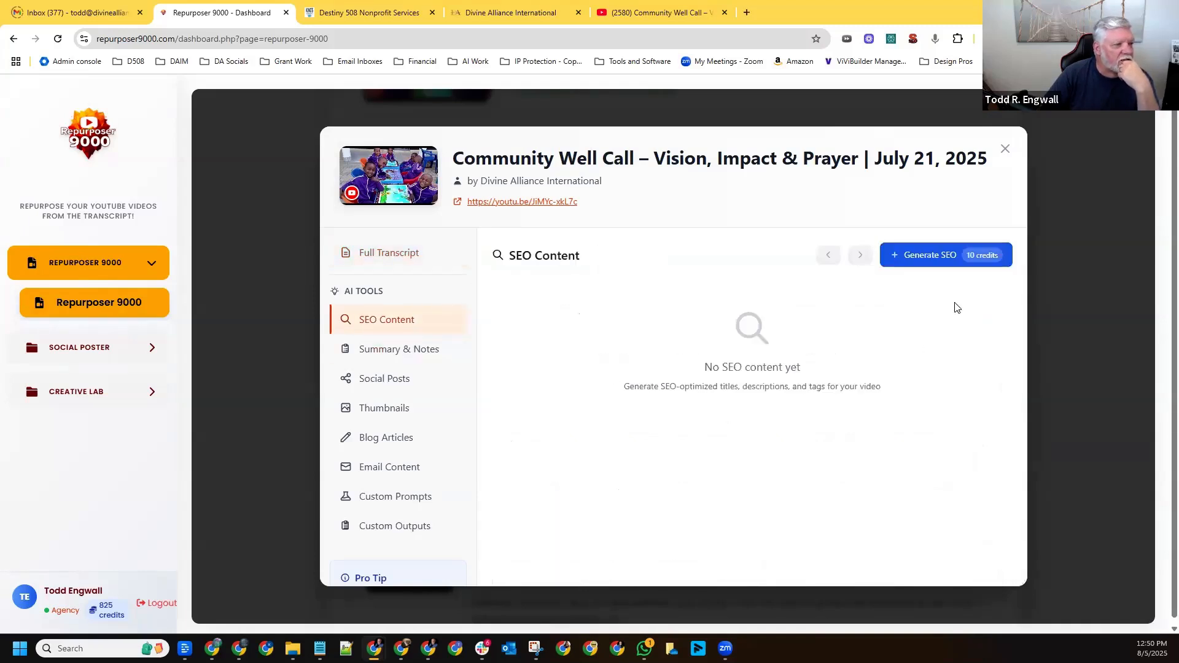
click(923, 260)
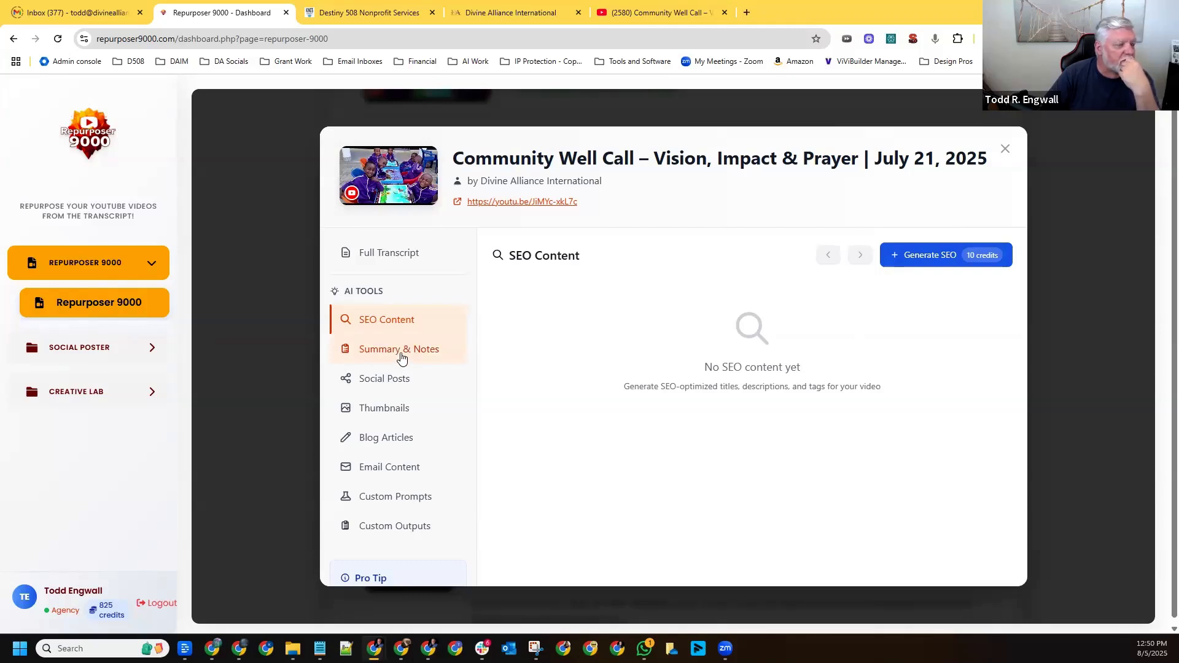
click(403, 359)
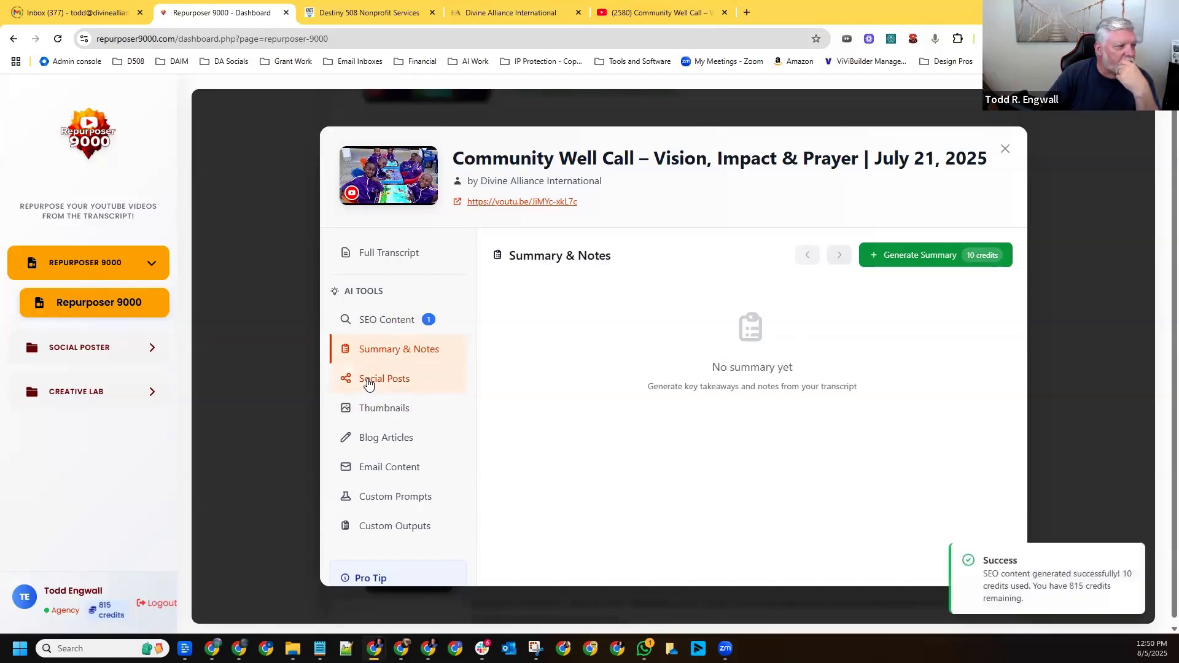
click(368, 382)
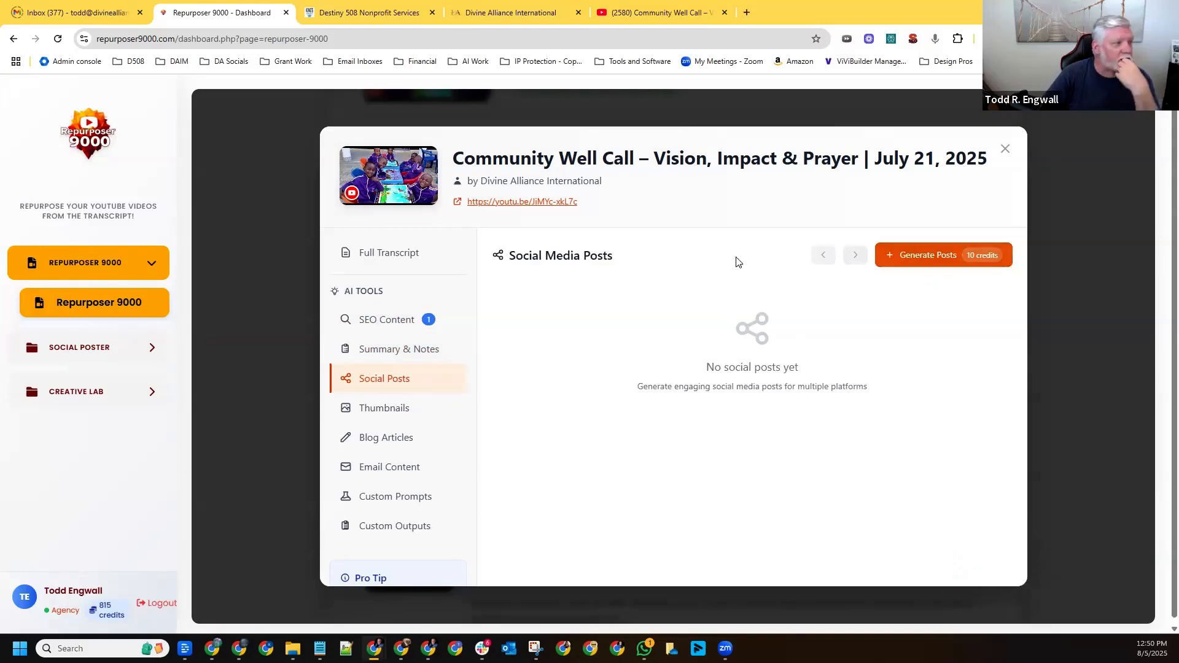
Examine the four viral title options in the generated SEO content, highlighting the drought-to-abundance title
click(371, 320)
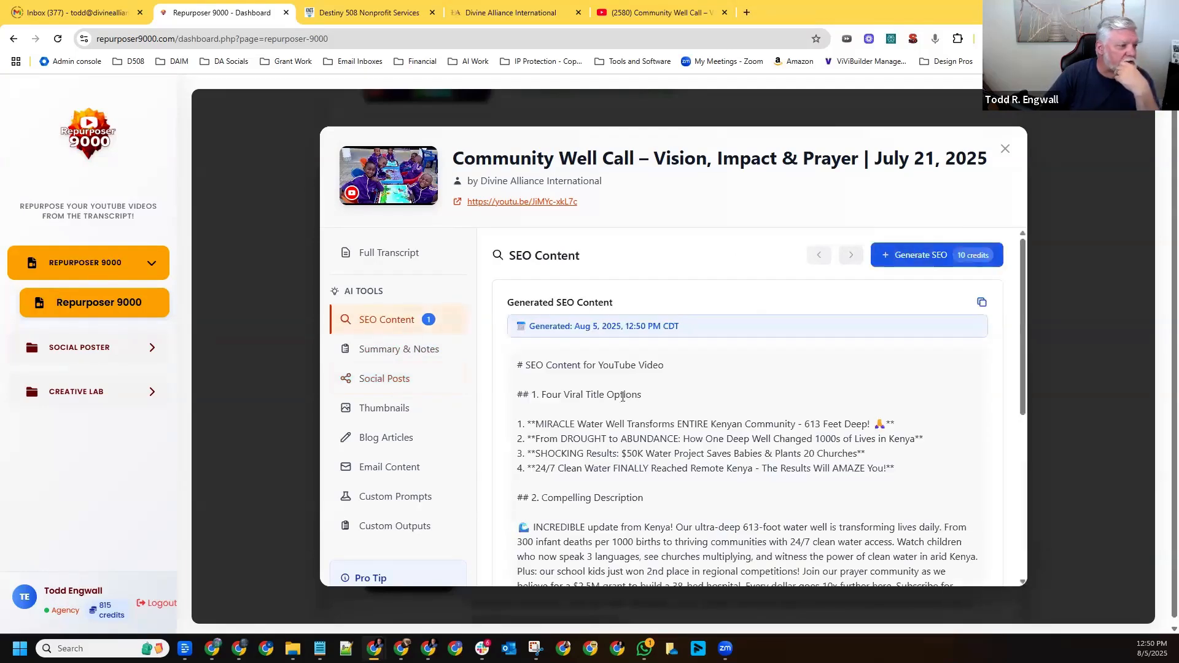
scroll(598, 393, down, 1)
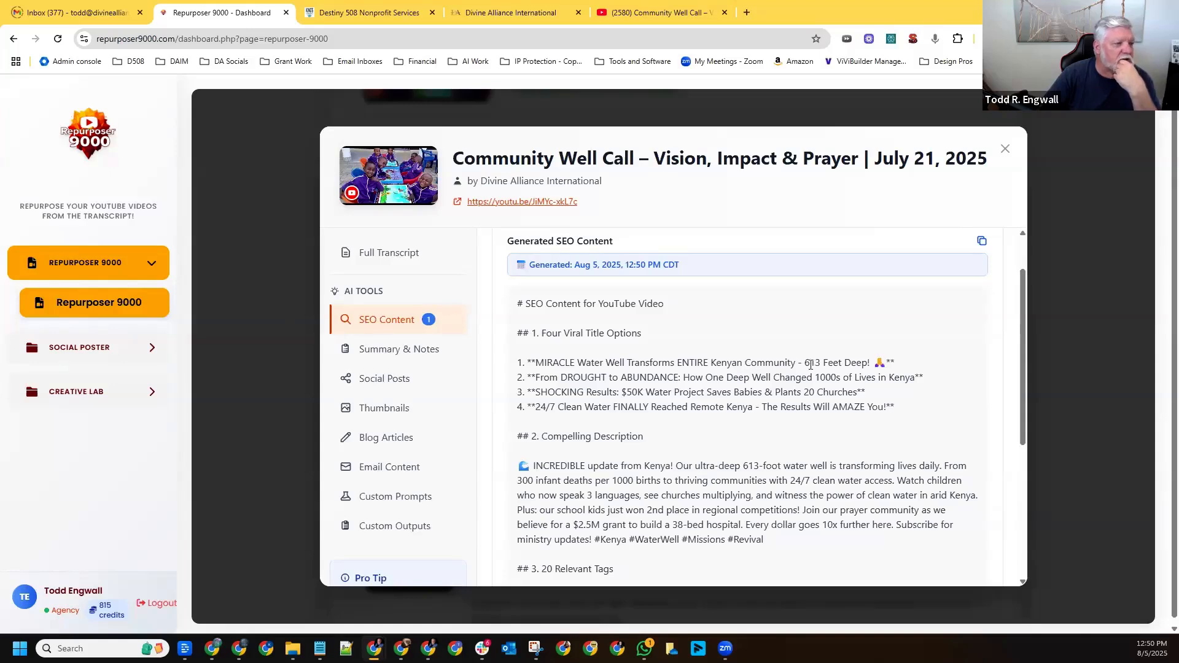
drag(806, 363, 861, 363)
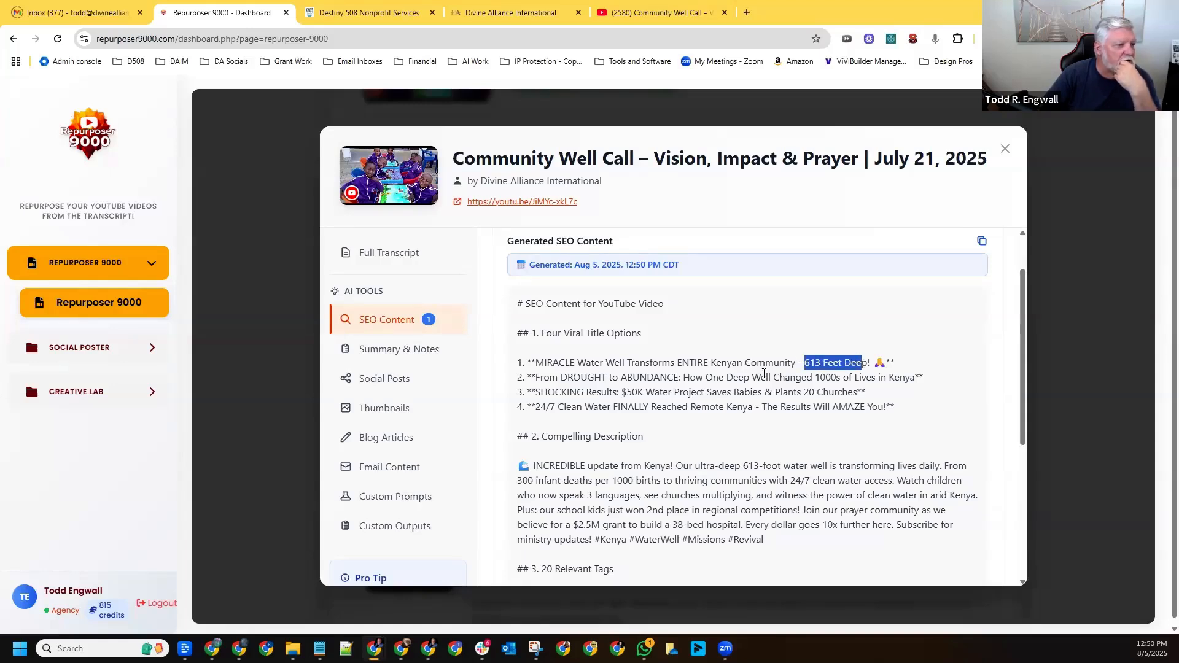
click(676, 379)
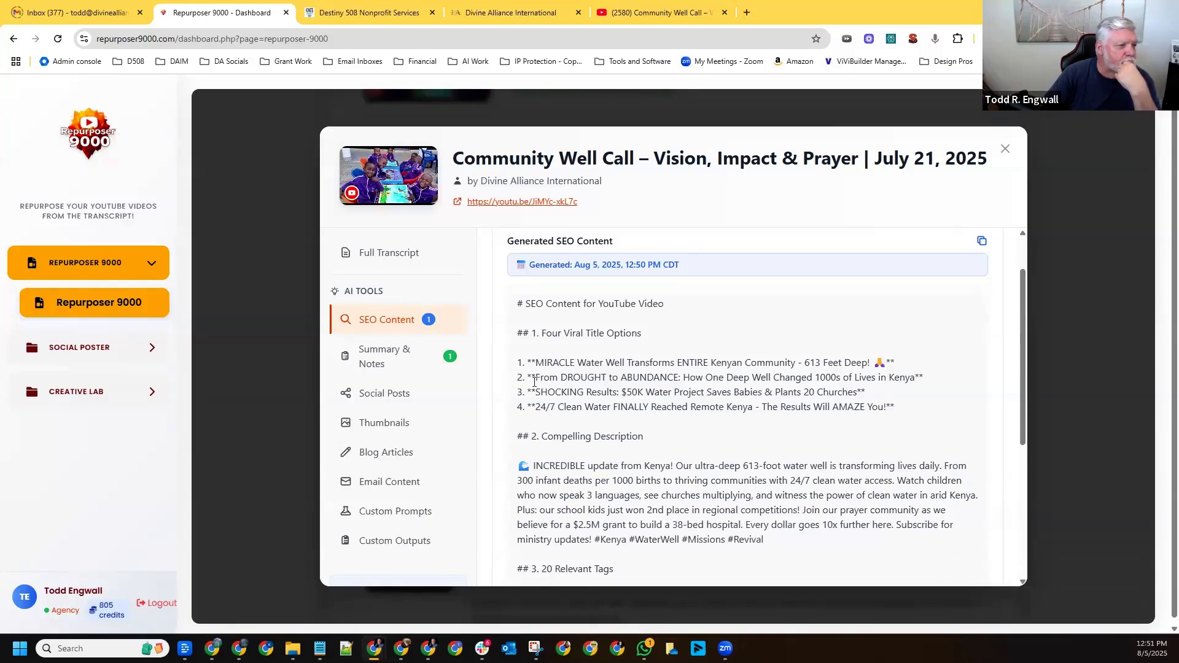
drag(681, 377, 914, 374)
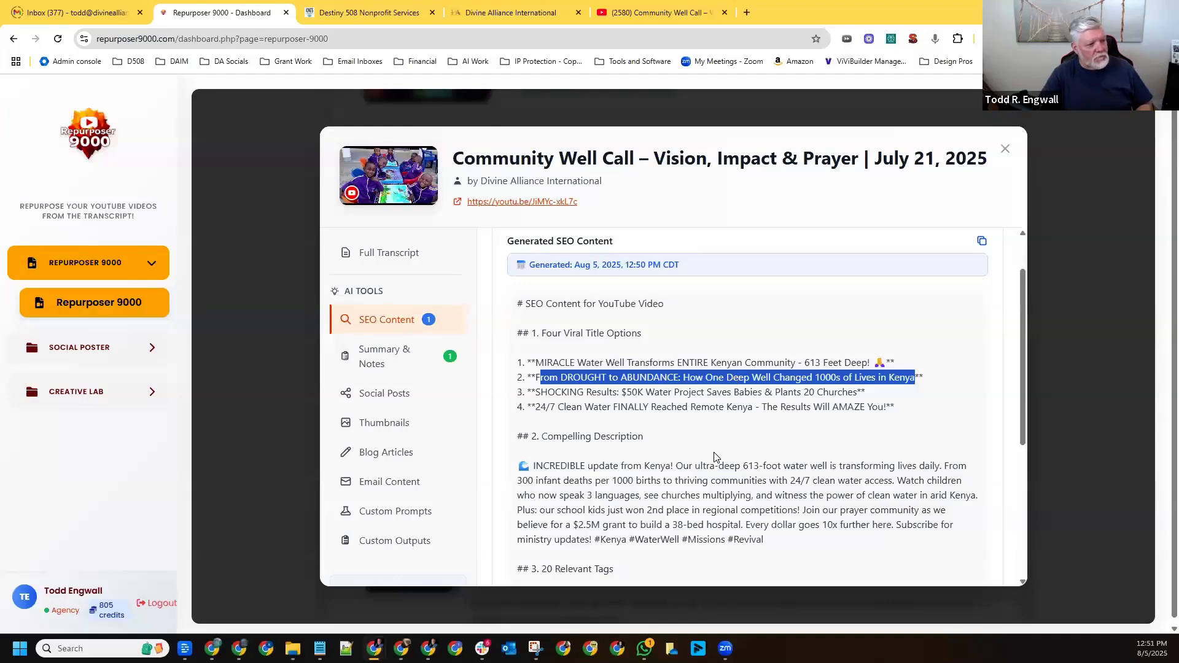
click(532, 376)
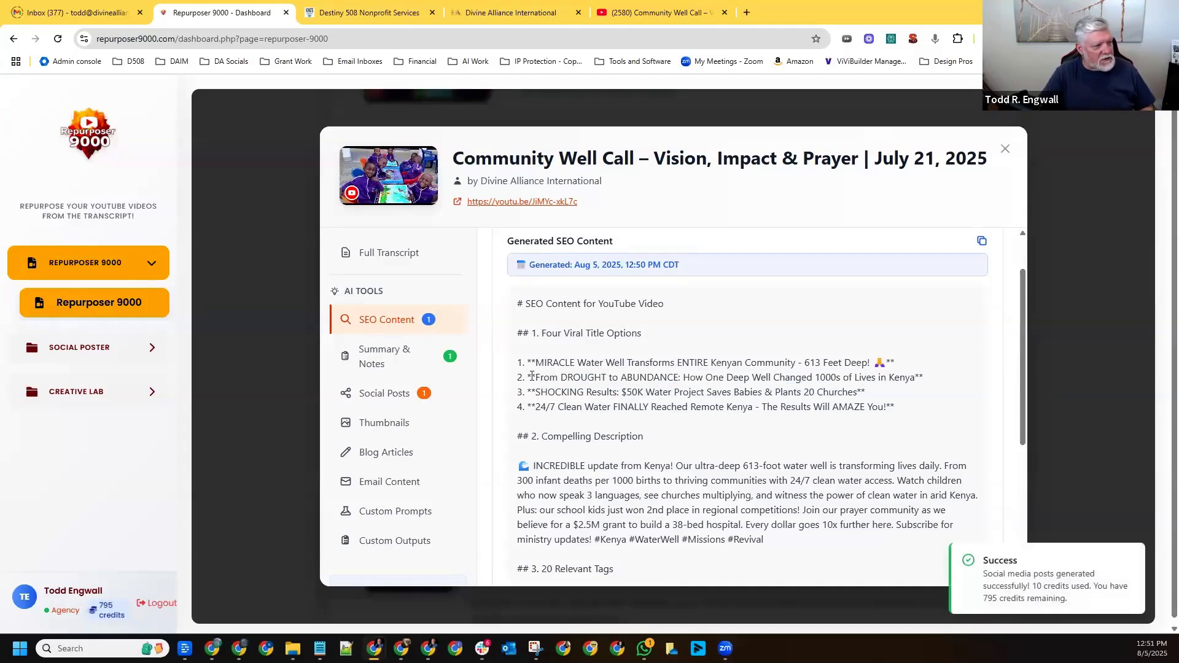
drag(536, 377, 918, 382)
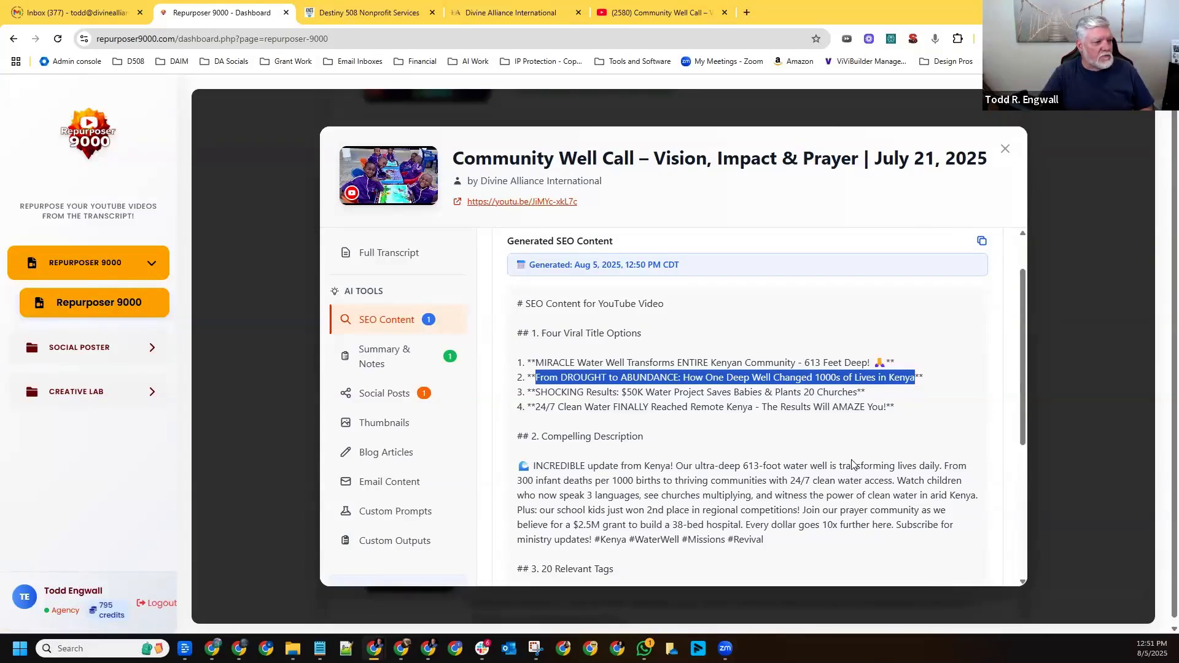
Examine the generated SEO description, relevant tags and thumbnail image prompt, highlighting the description text and the tag list
scroll(737, 461, down, 1)
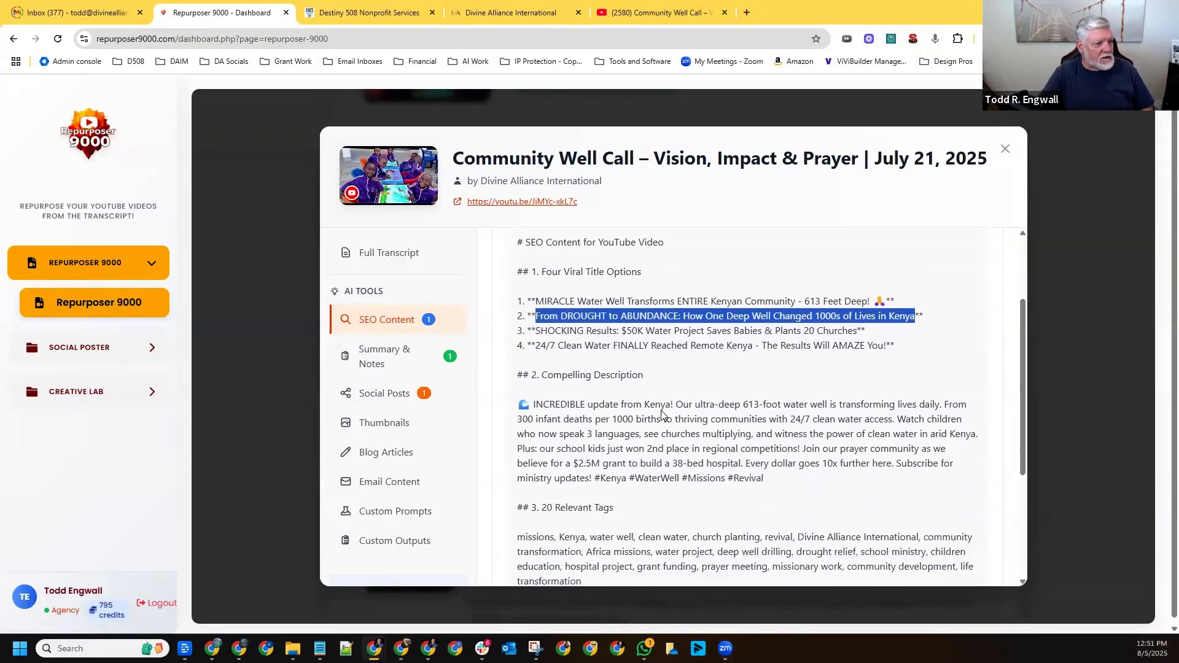
click(535, 405)
drag(551, 407, 895, 407)
drag(825, 419, 804, 447)
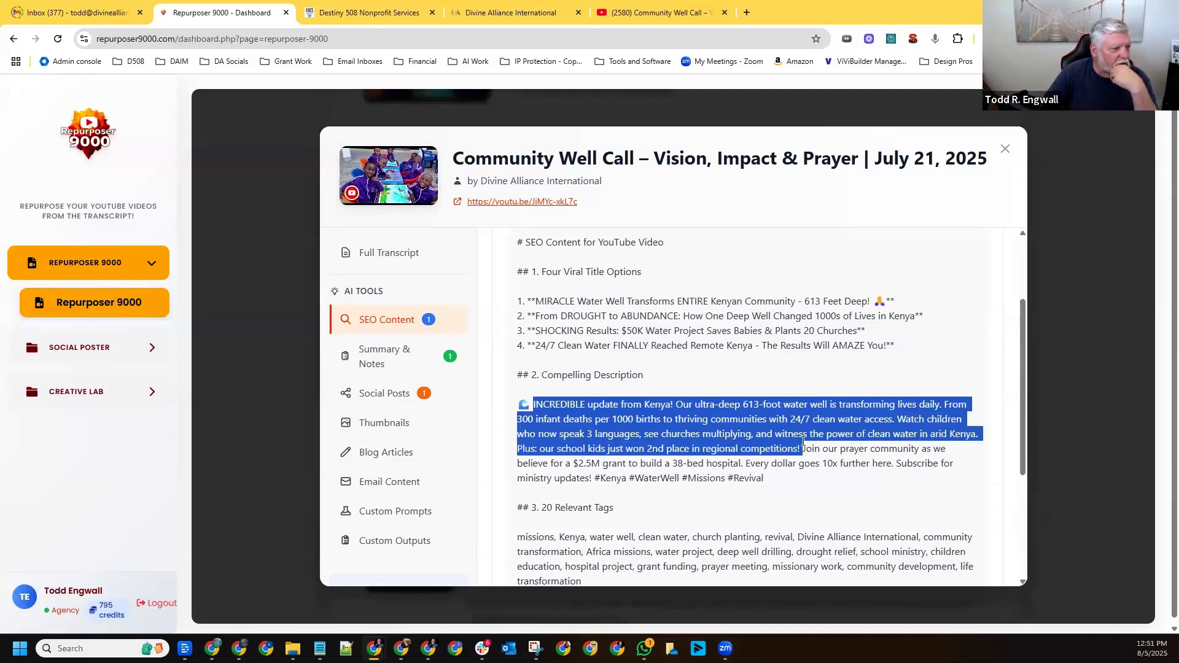
drag(804, 441, 804, 453)
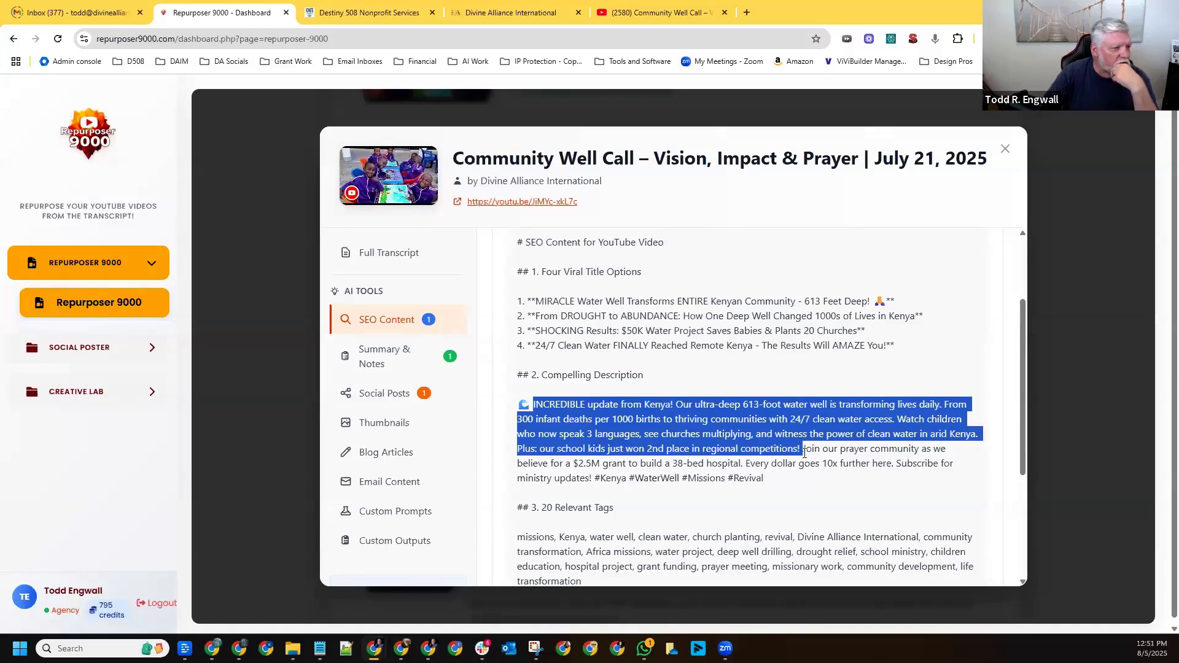
drag(796, 459, 747, 468)
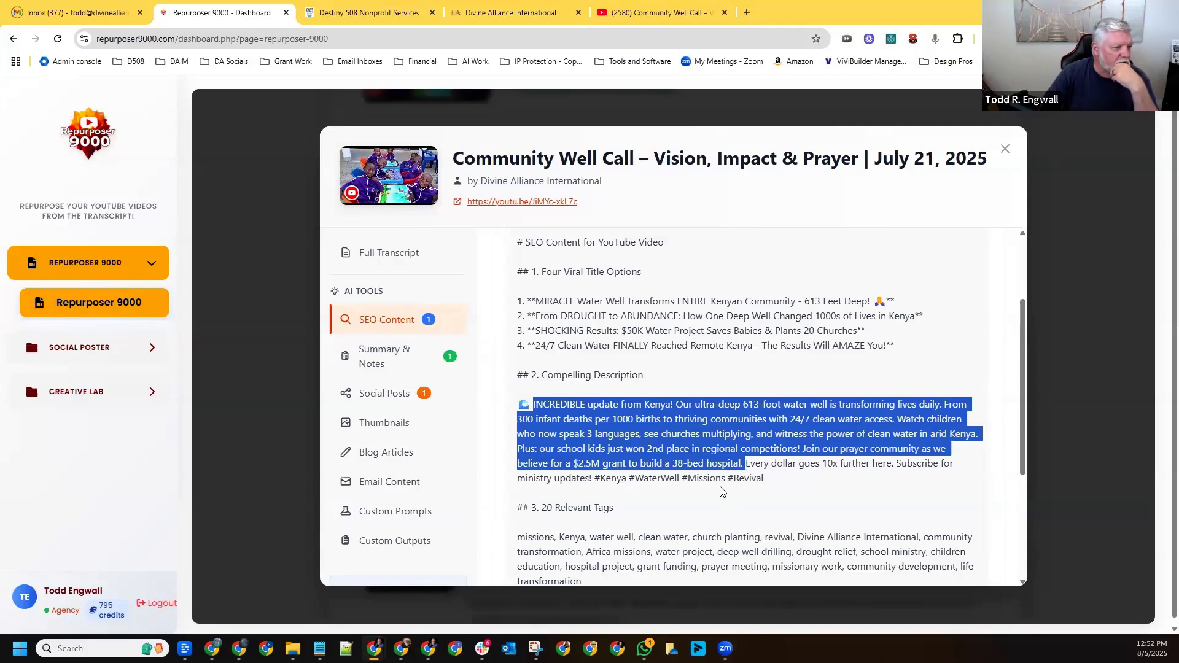
scroll(725, 492, down, 2)
drag(587, 465, 522, 410)
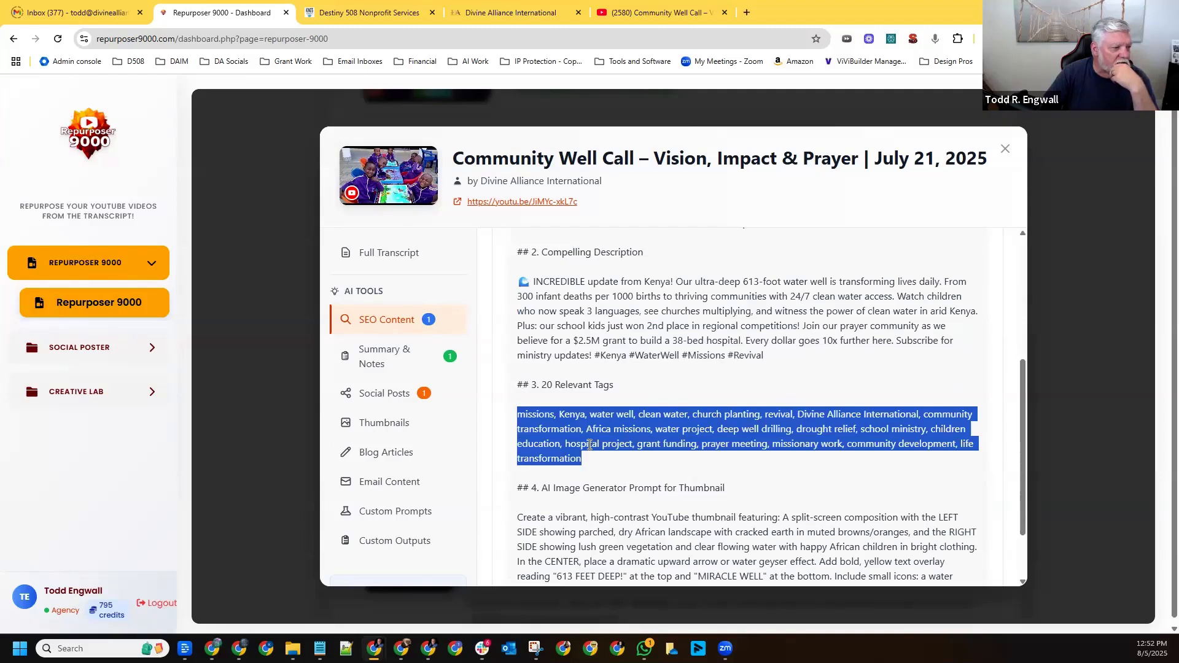
scroll(589, 444, down, 1)
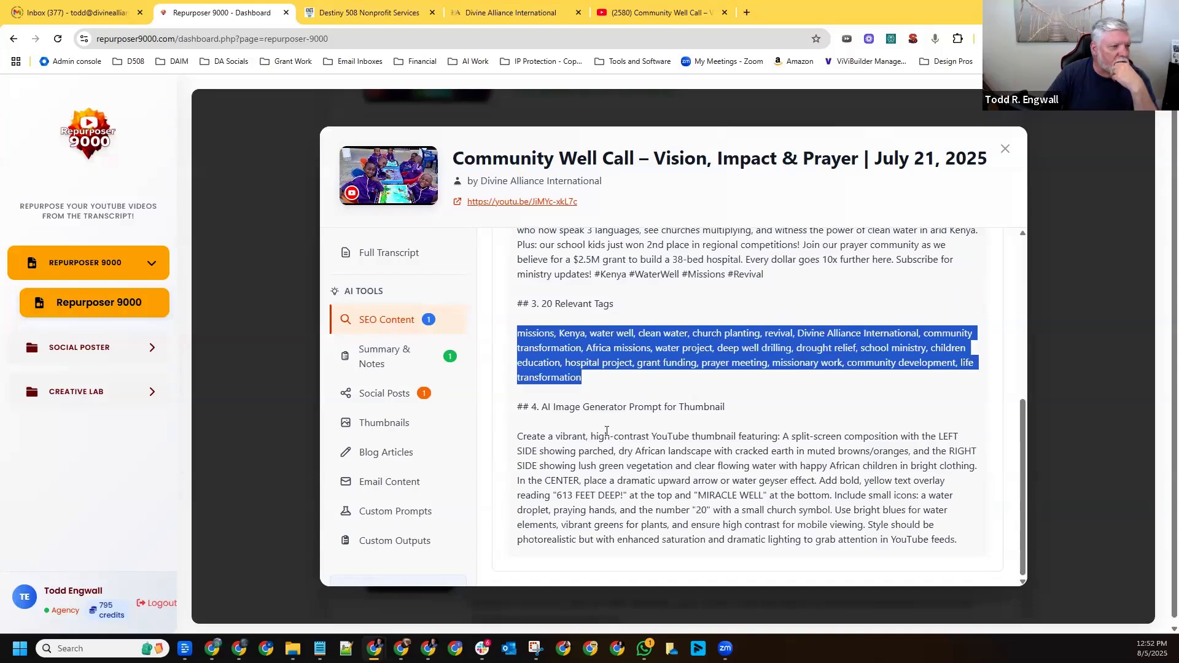
Generate two AI thumbnails for the video with the 16:9 (YouTube) aspect ratio and AI-Generated Prompts
click(376, 427)
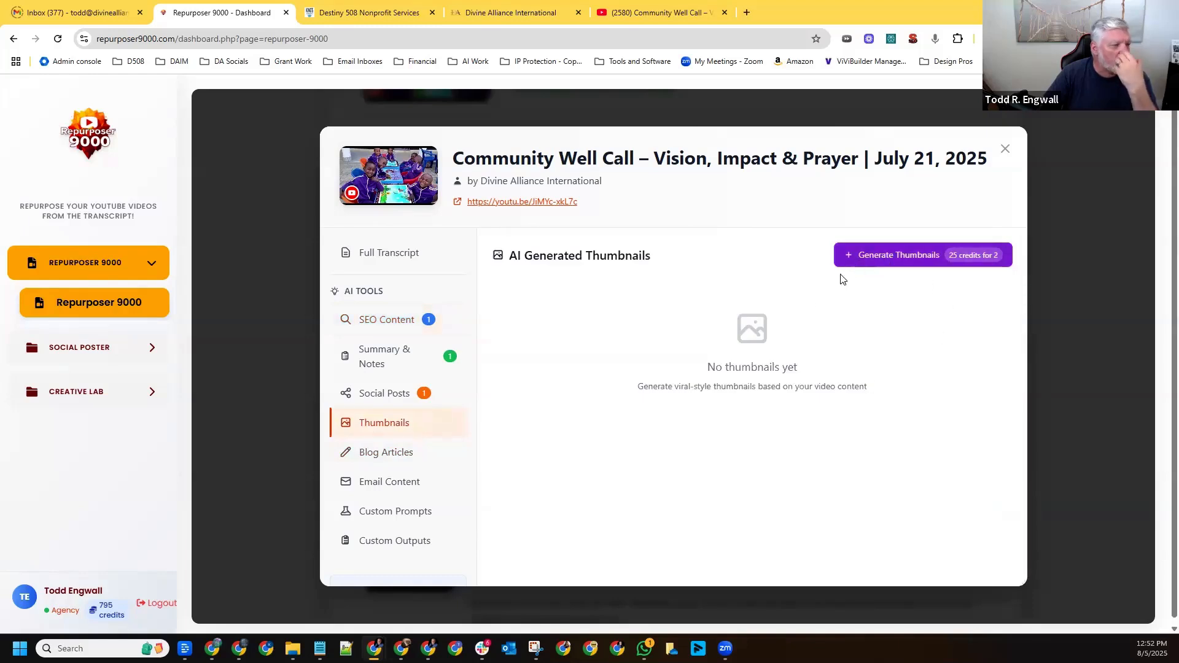
click(893, 254)
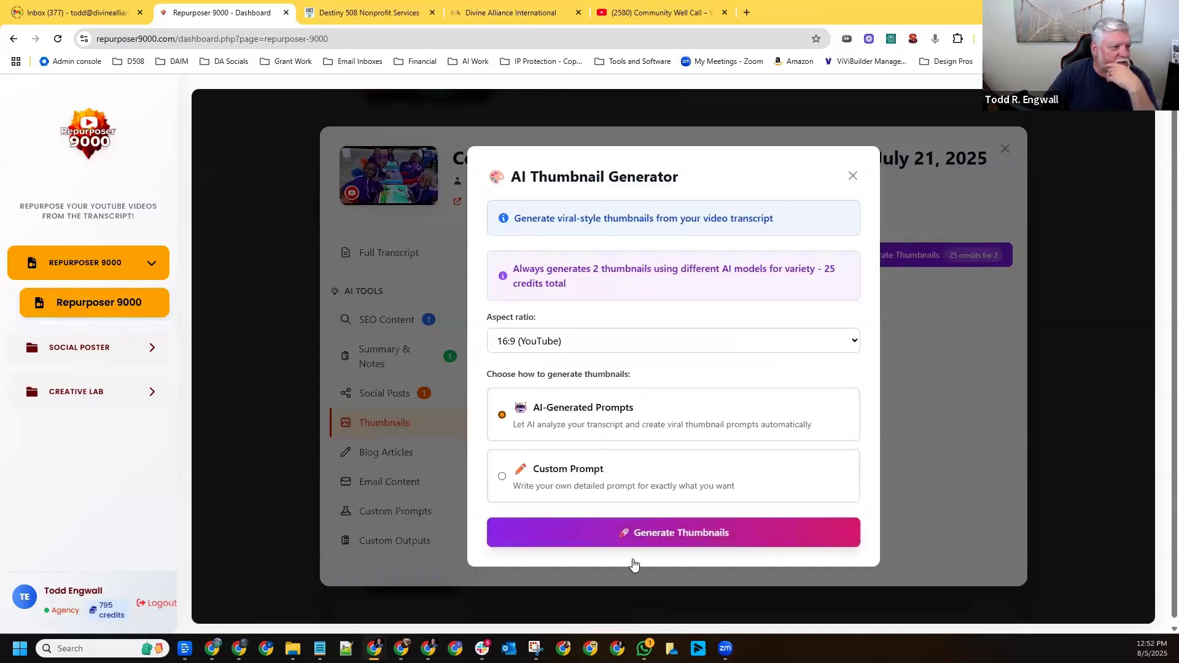
click(643, 538)
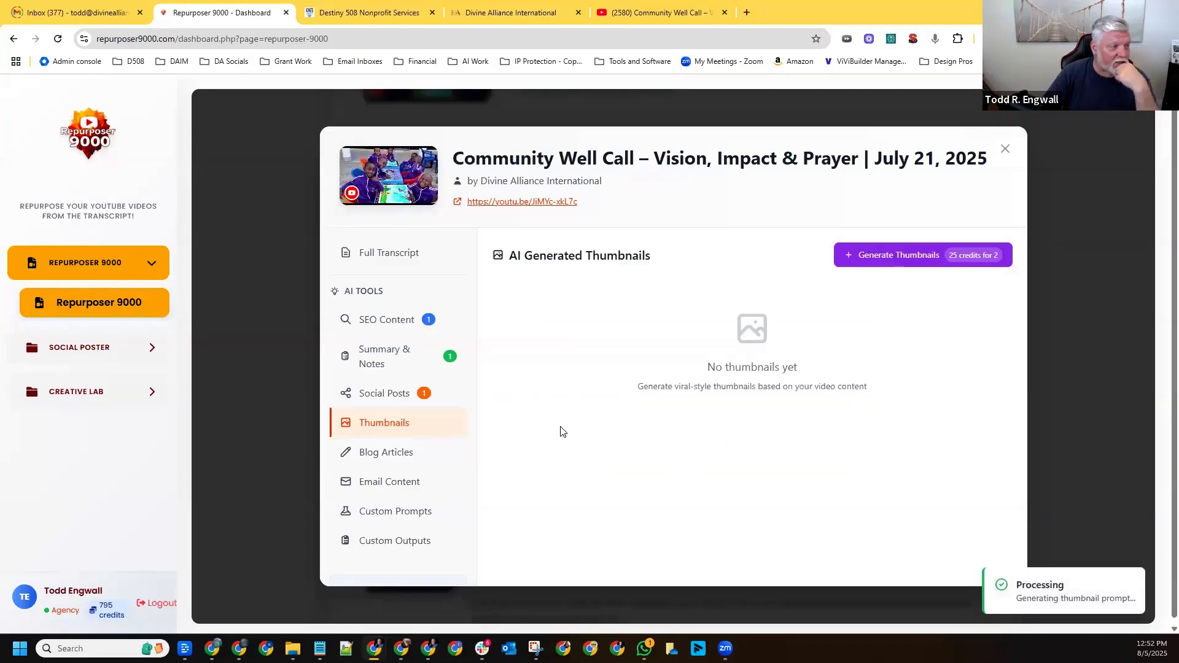
click(377, 462)
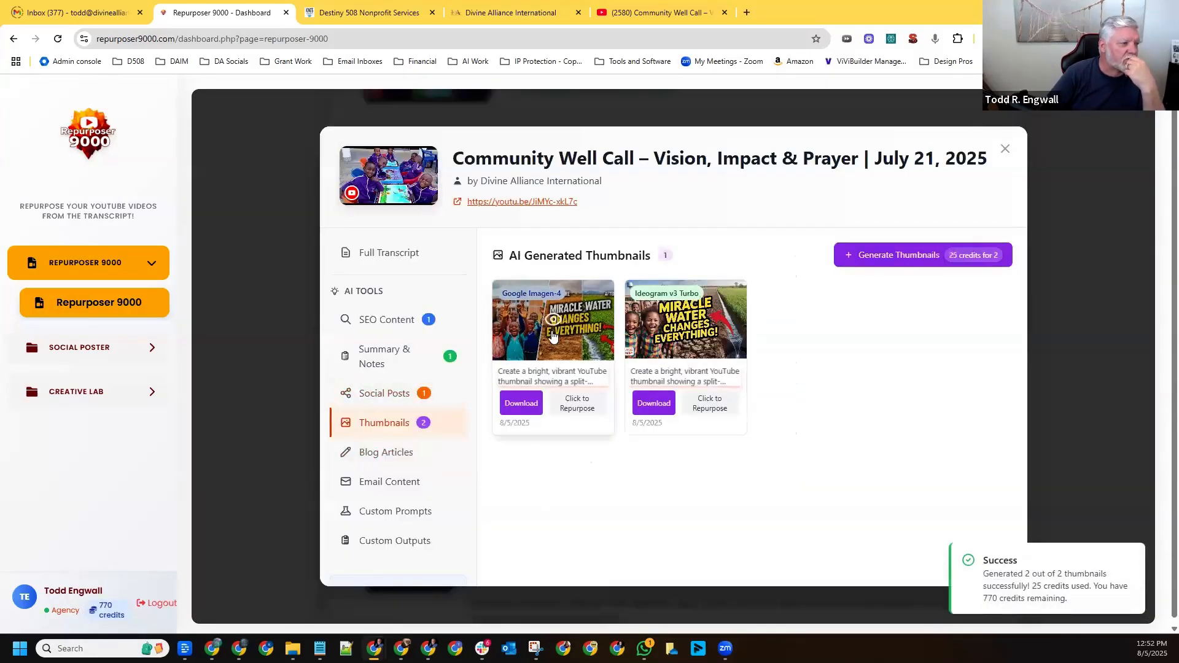
Preview both generated thumbnails at full size, and generate two more with the 16:9 (YouTube) aspect ratio and AI-Generated Prompts
click(579, 348)
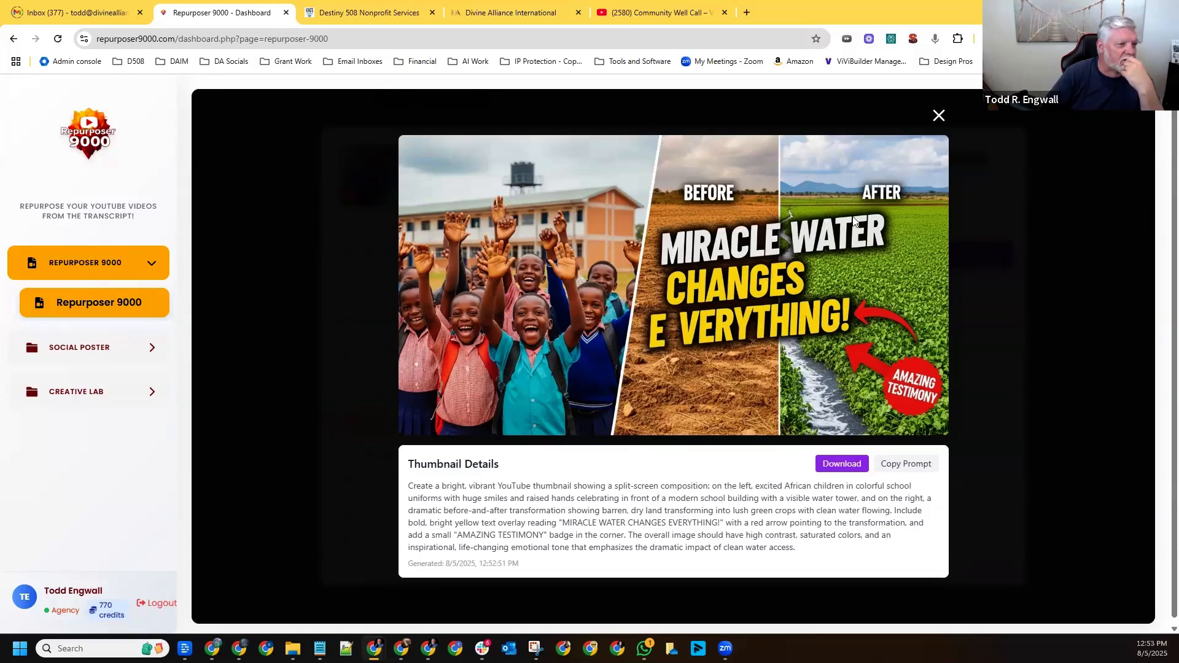
click(937, 117)
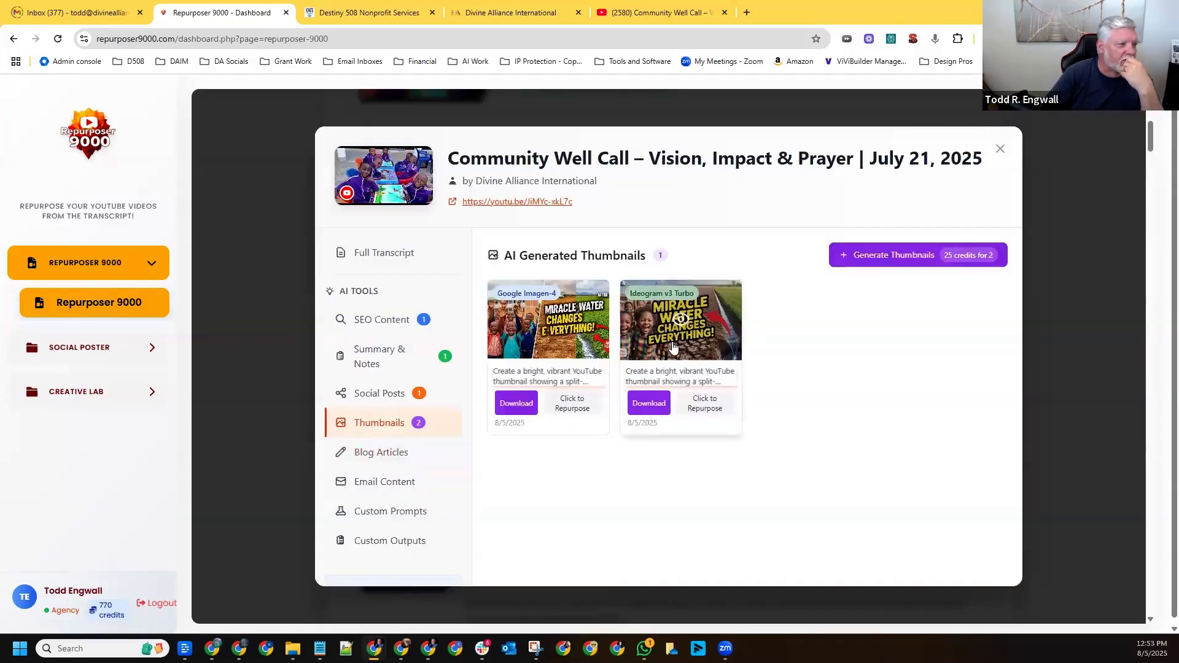
click(651, 350)
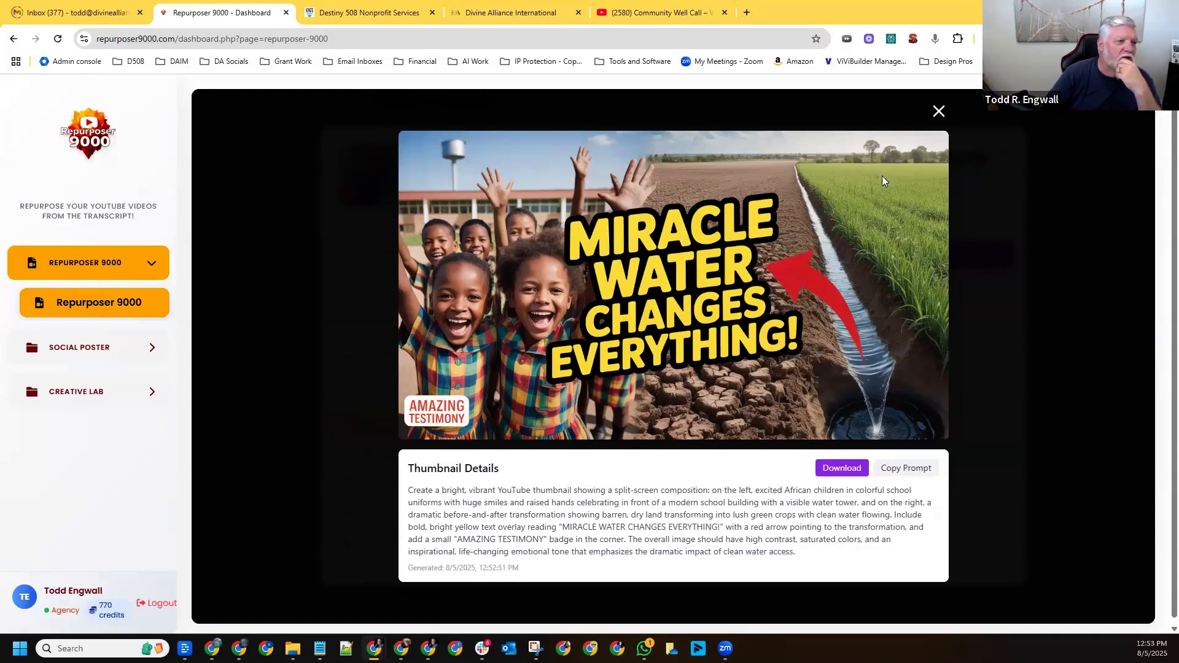
click(938, 113)
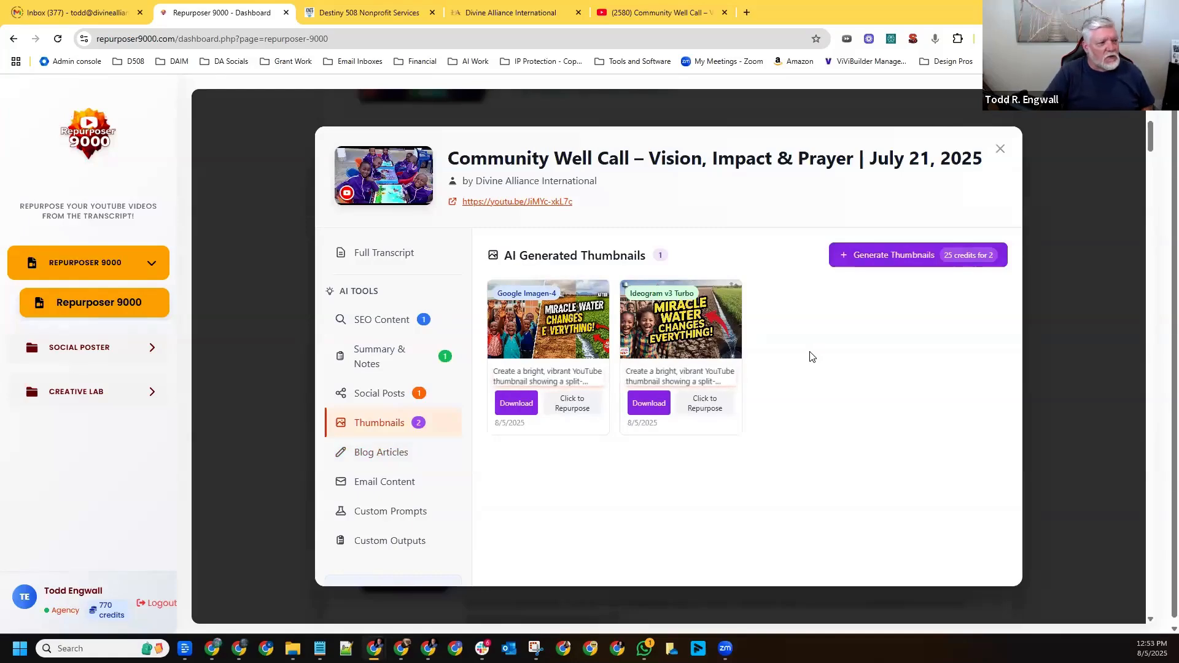
click(873, 258)
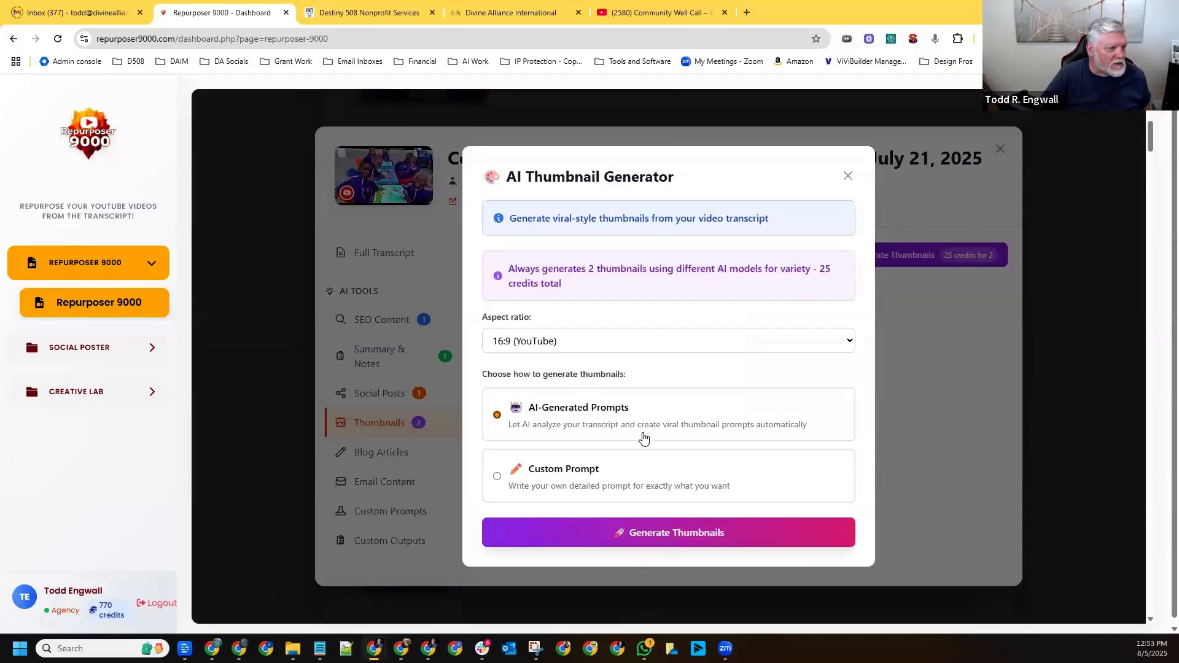
click(630, 542)
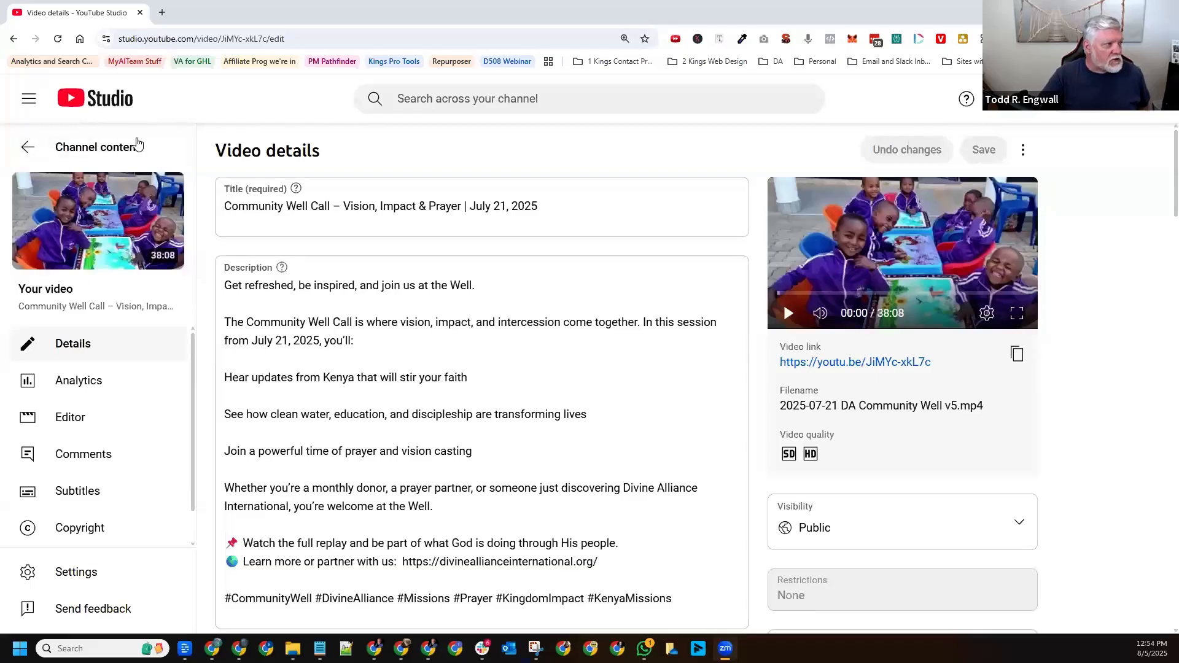
In YouTube Studio, insert "From DROUGHT to ABUNDANCE: How One Deep Well Changed 1000s of Lives in Kenya" before the title and remove "Community Well Call"
click(248, 208)
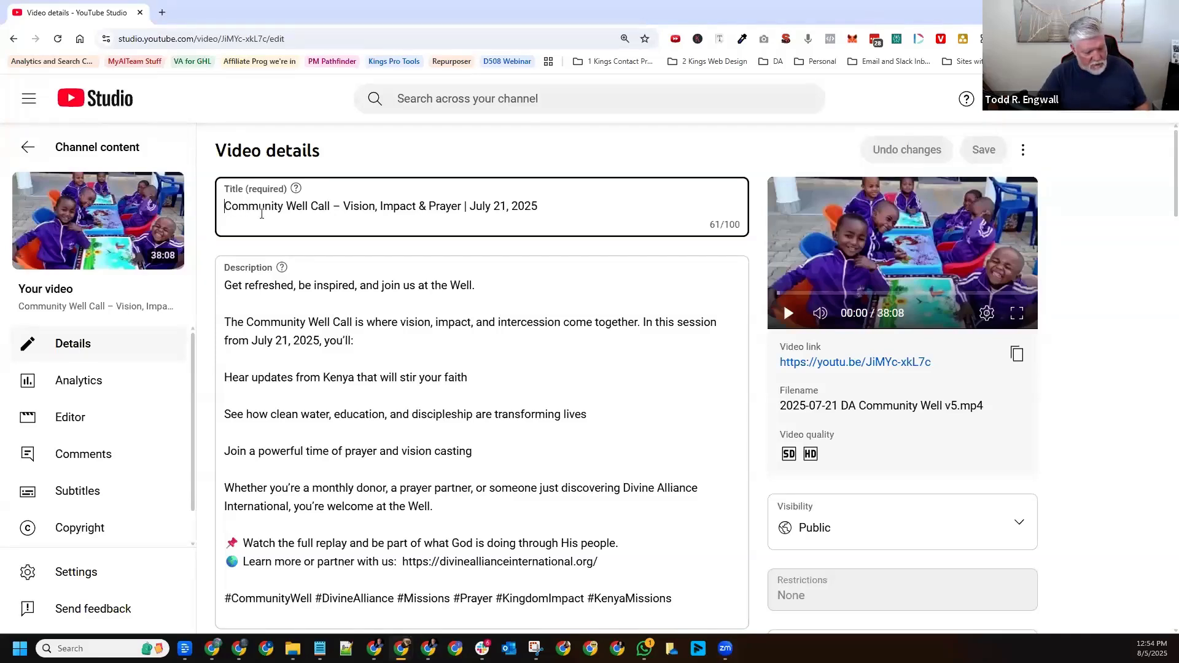
text(From DROUGHT to ABUNDANCE: How One Deep Well Changed 1000s of Lives in Kenya)
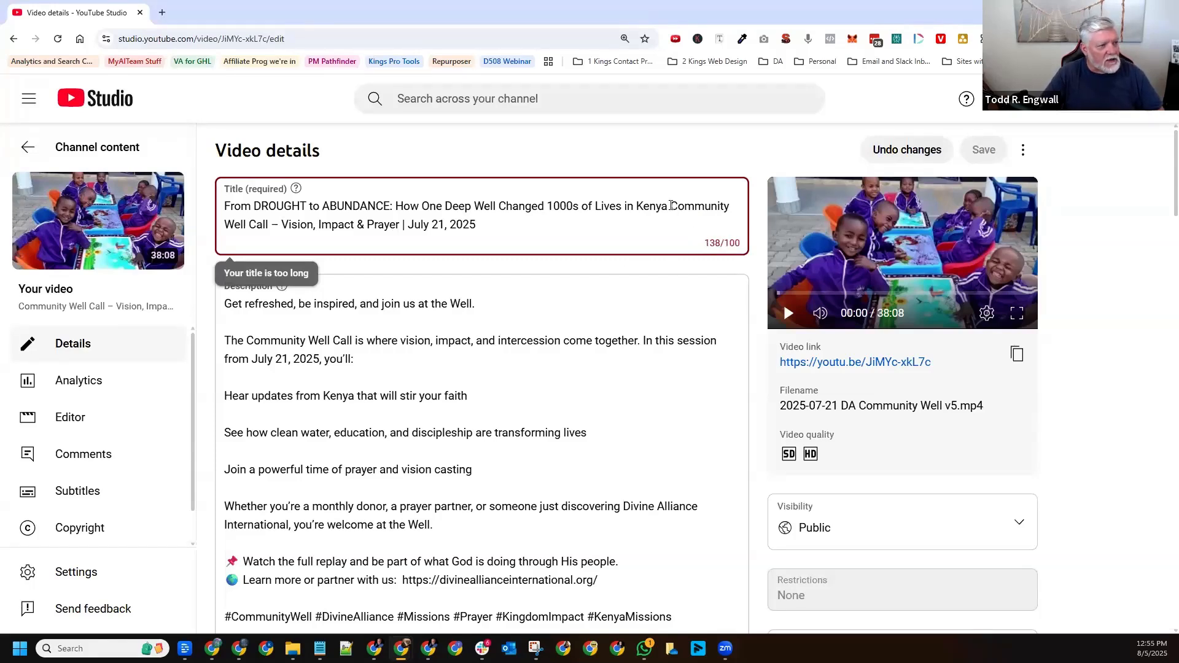
drag(671, 205, 269, 227)
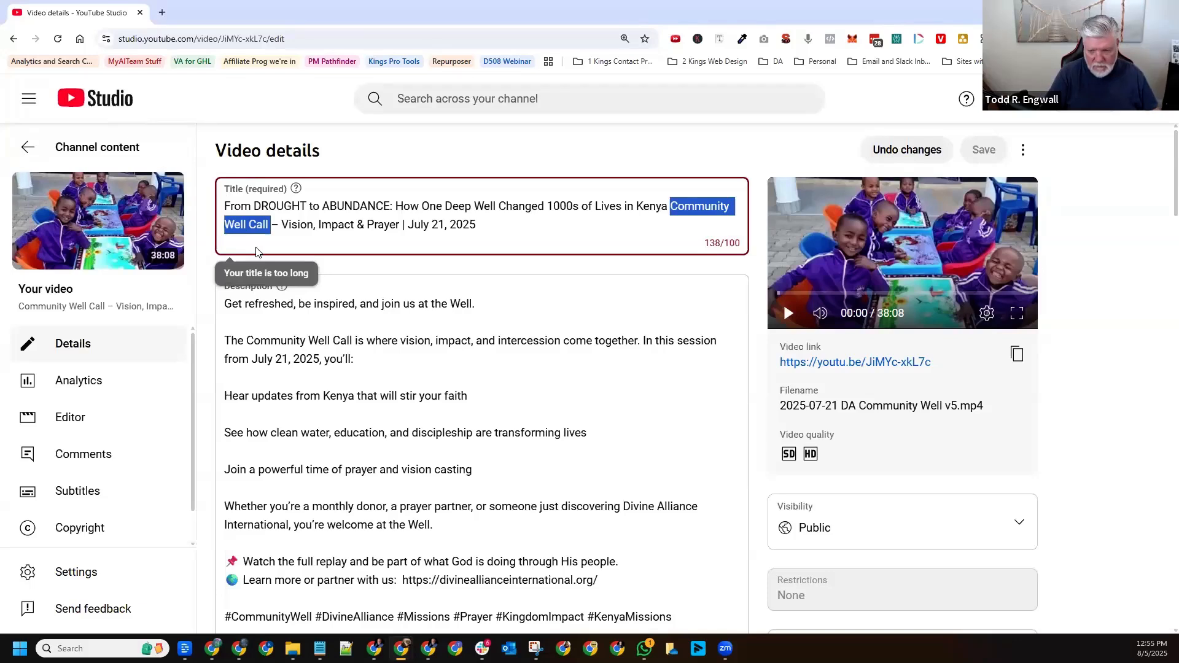
key(BackSpace)
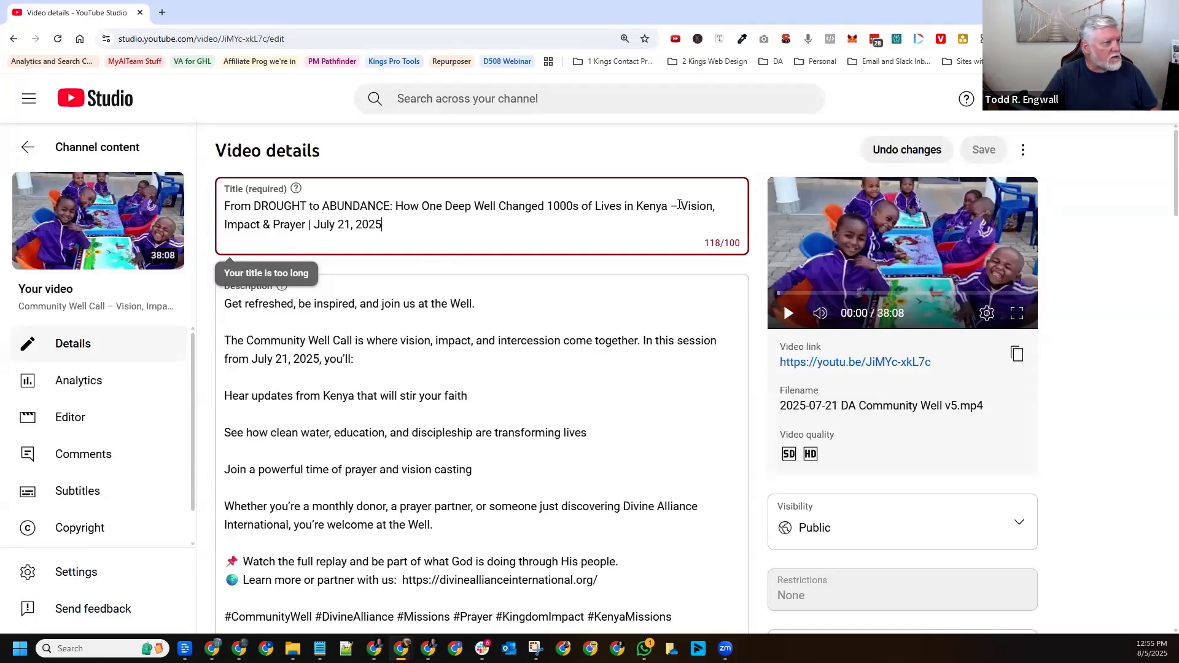
Shorten the video title by deleting "Vision, Impact &" between the dash and "Prayer"
drag(679, 206, 708, 218)
key(BackSpace)
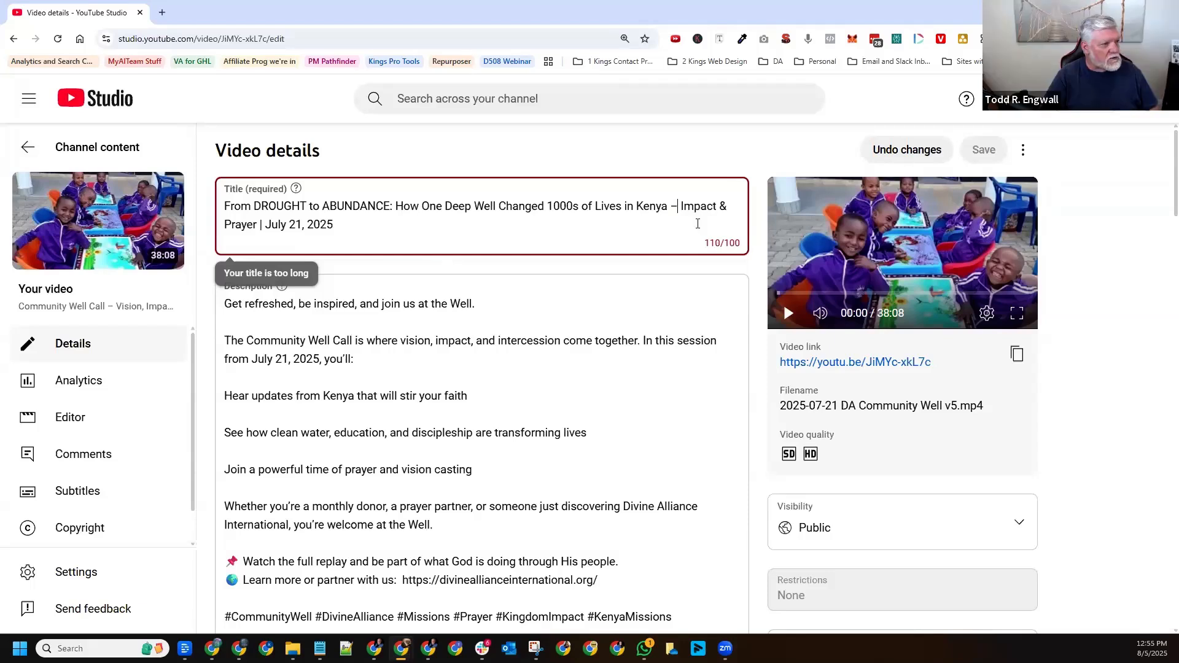
key(Delete)
key(Delete)
key(Delete)
key(Delete)
key(Delete)
key(Delete)
key(Delete)
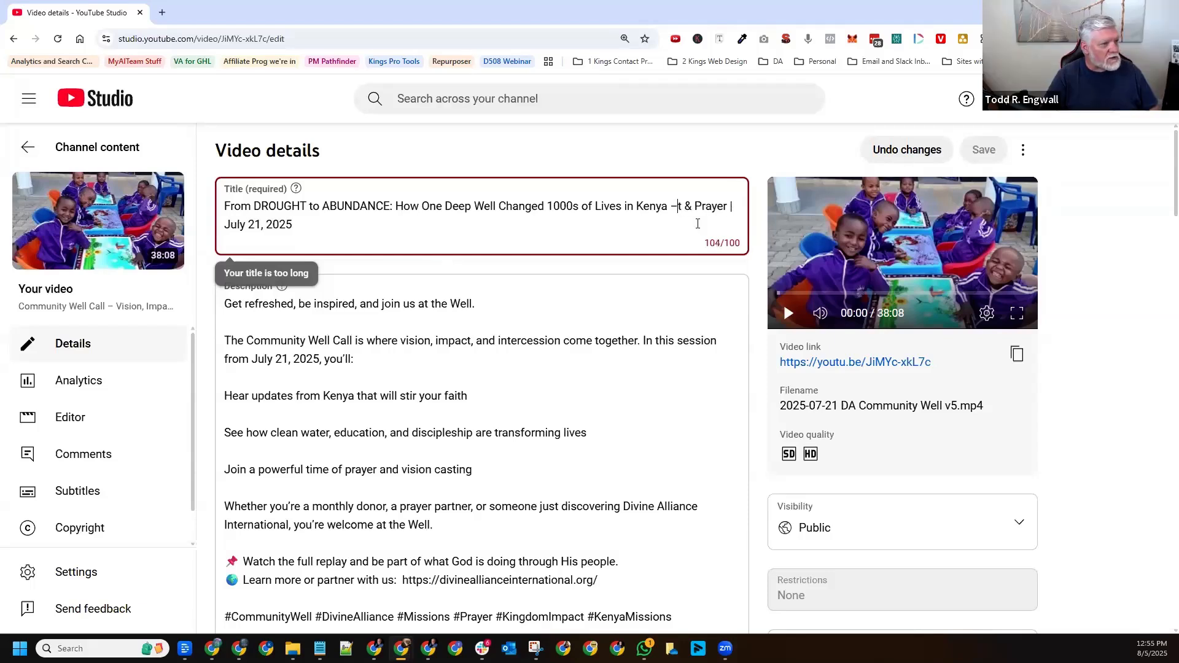
key(Delete)
key(Delete)
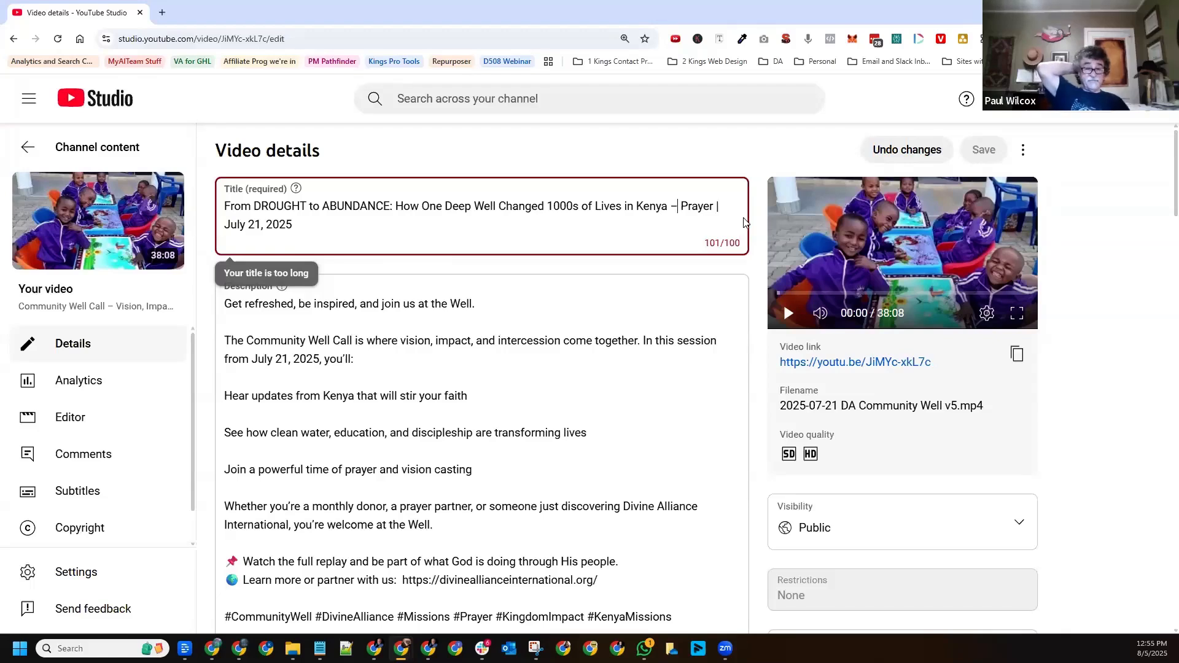
Remove the vertical bar between "Prayer" and "July 21, 2025" in the video title and save the video details
click(724, 205)
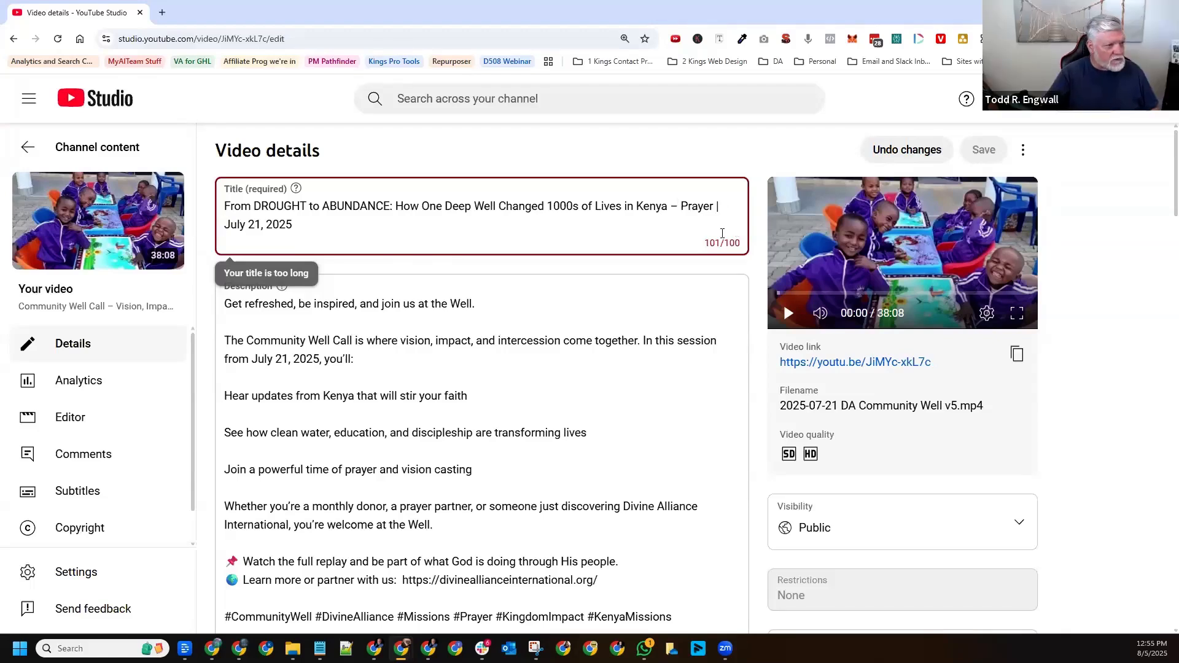
click(716, 209)
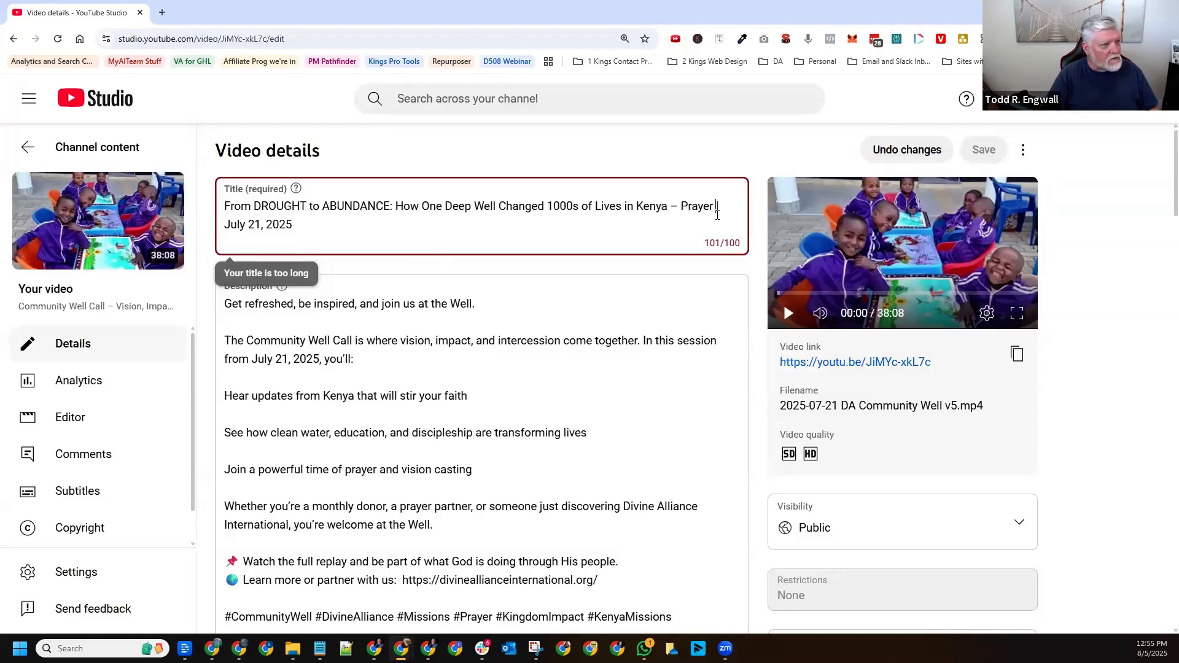
key(BackSpace)
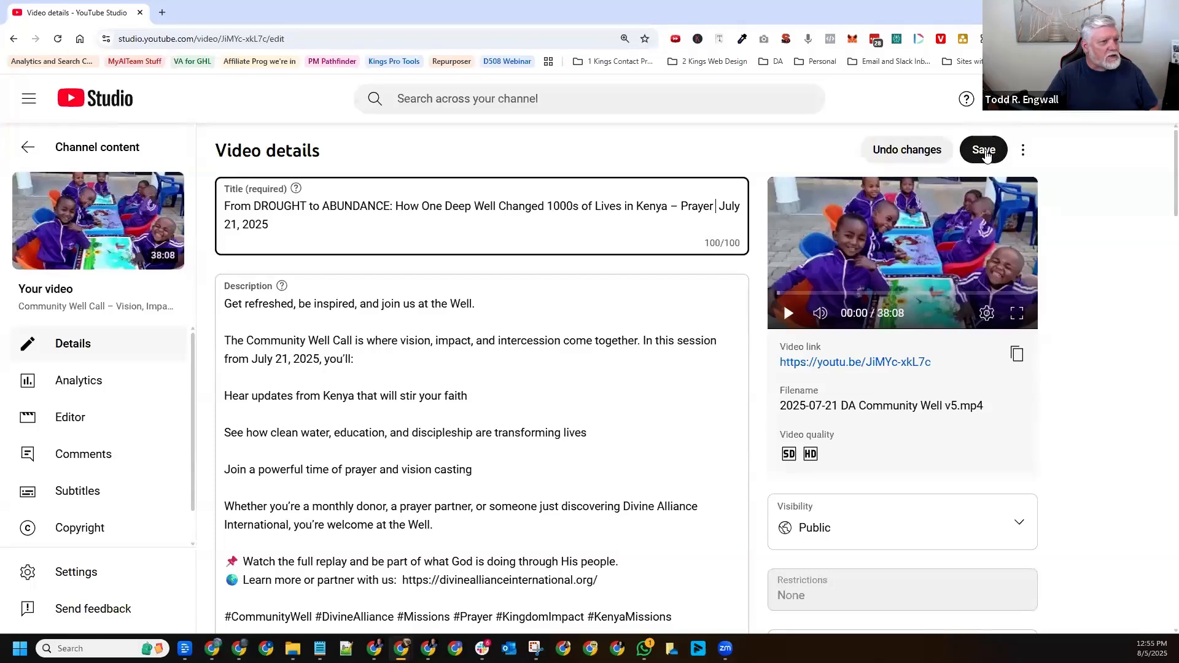
click(986, 153)
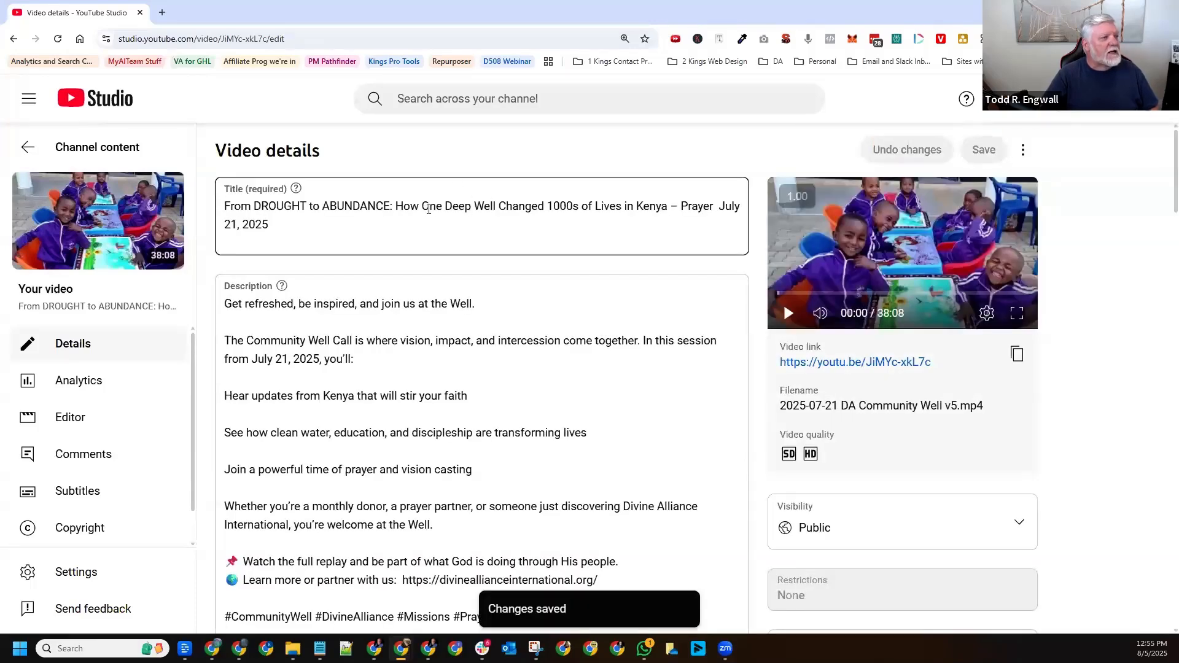
click(253, 337)
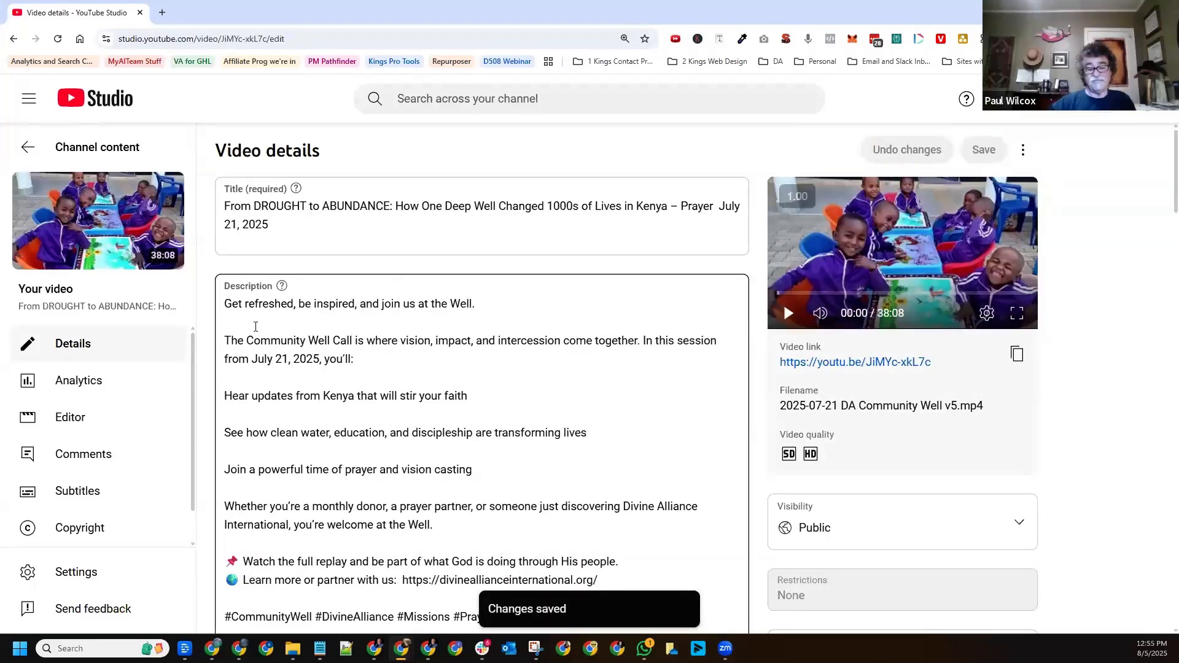
drag(259, 303, 333, 385)
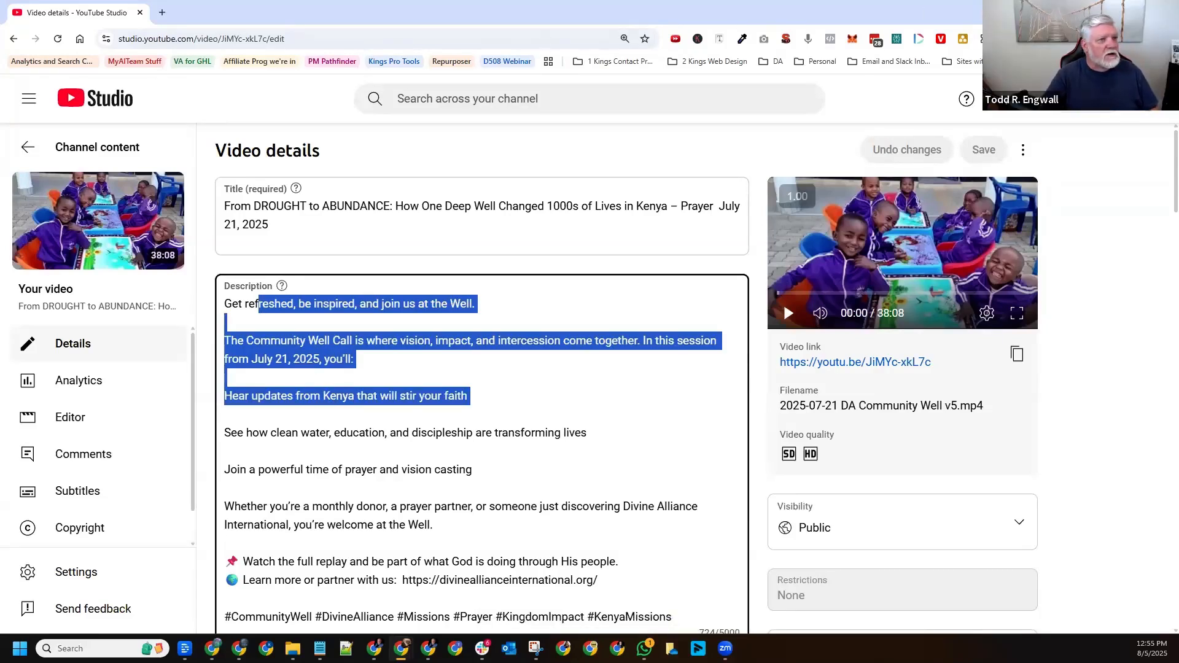
In Repurposer 9000, download the Google Imagen-4 "MIRACLE WATER PROJECT" thumbnail into the "2025-07-21 Video Report - Update and Prayer Zoom" folder under "(000) Todd Video Reports"
key(alt+Tab)
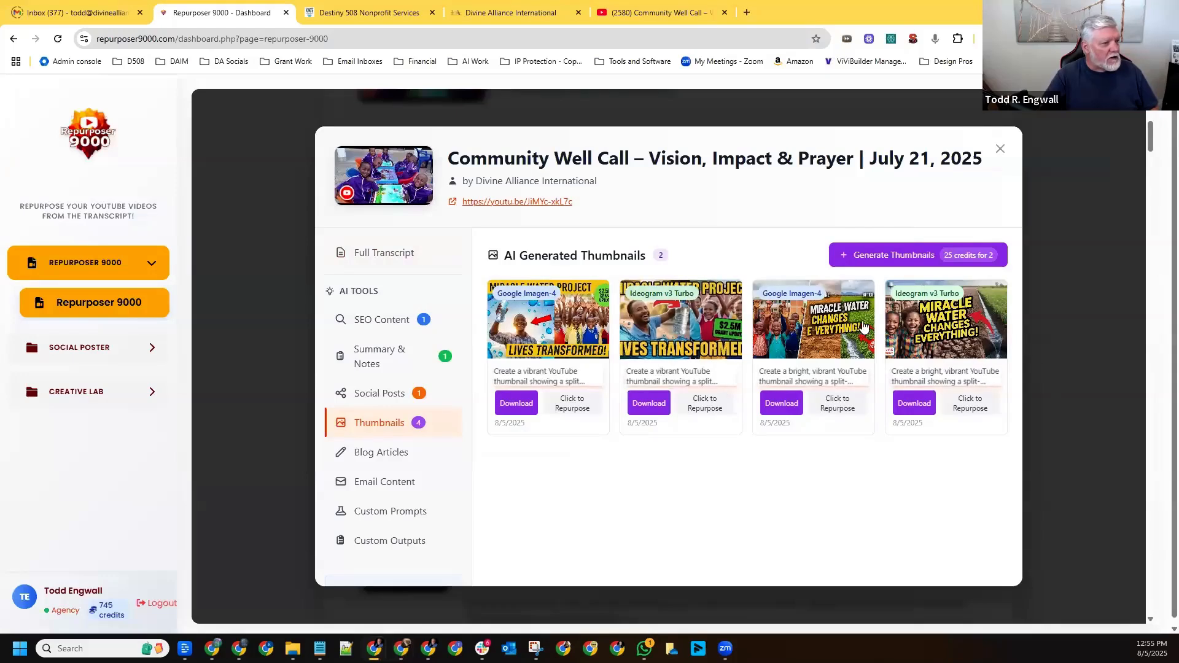
click(503, 312)
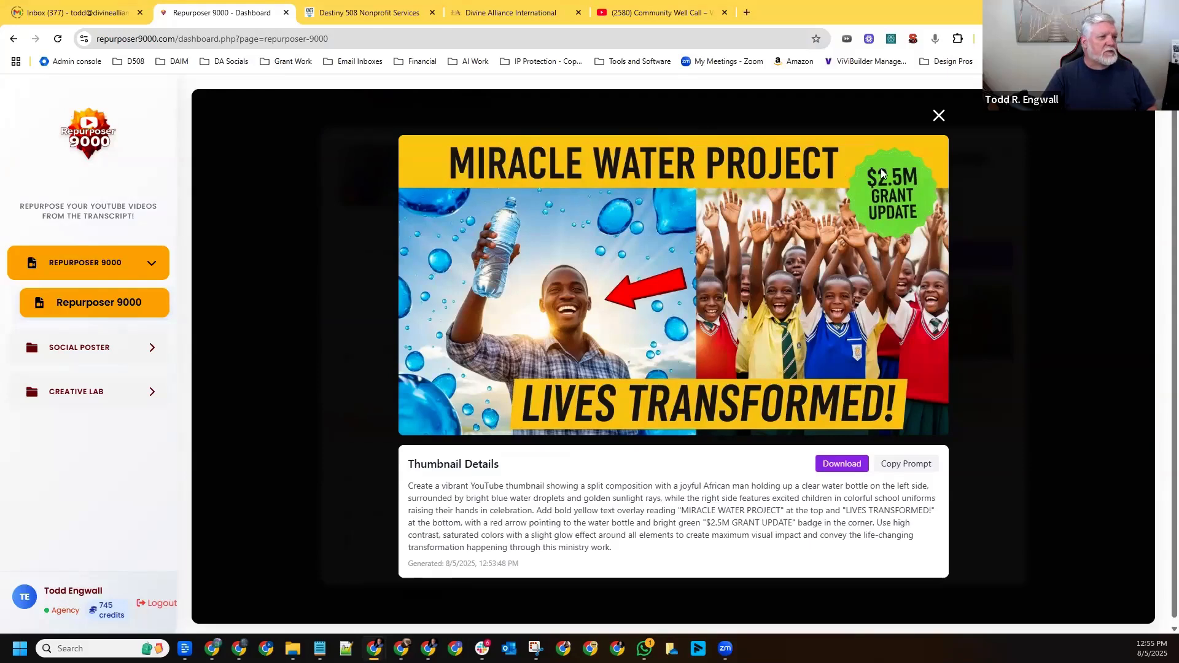
click(842, 465)
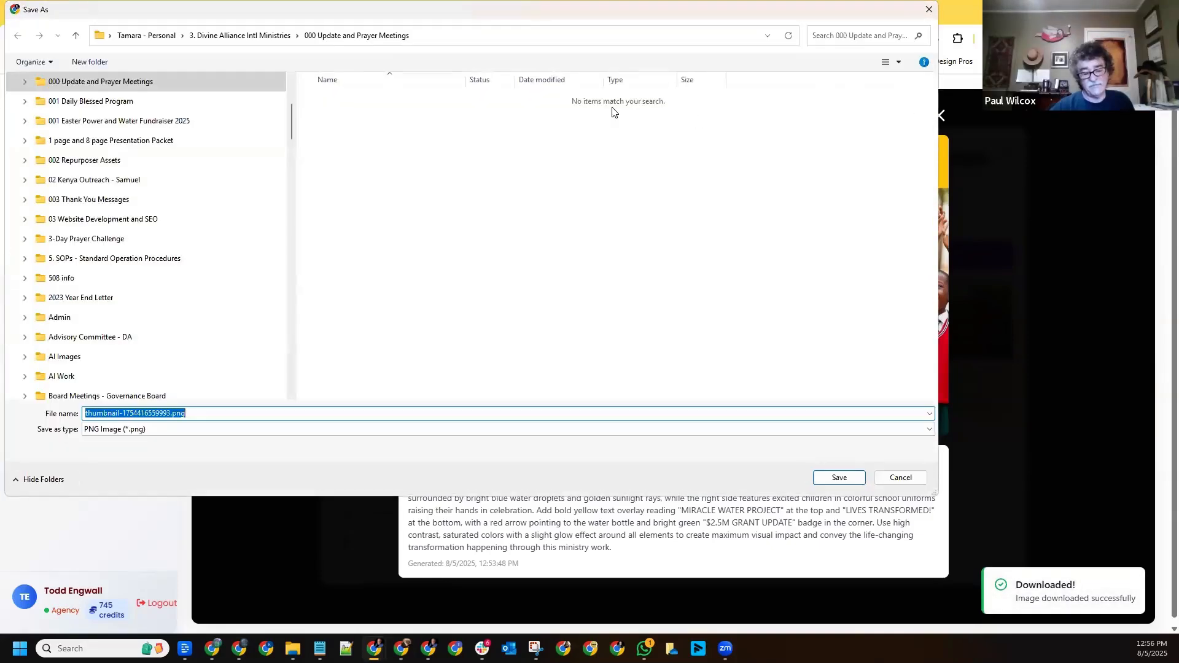
click(231, 35)
double_click(371, 148)
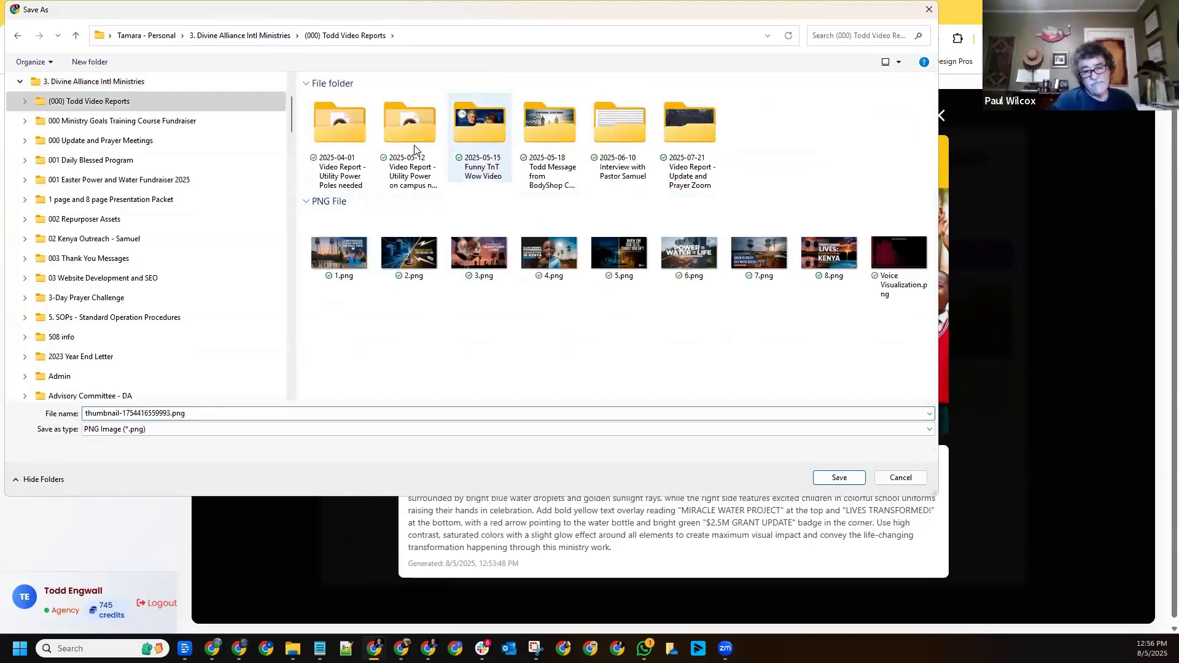
double_click(690, 141)
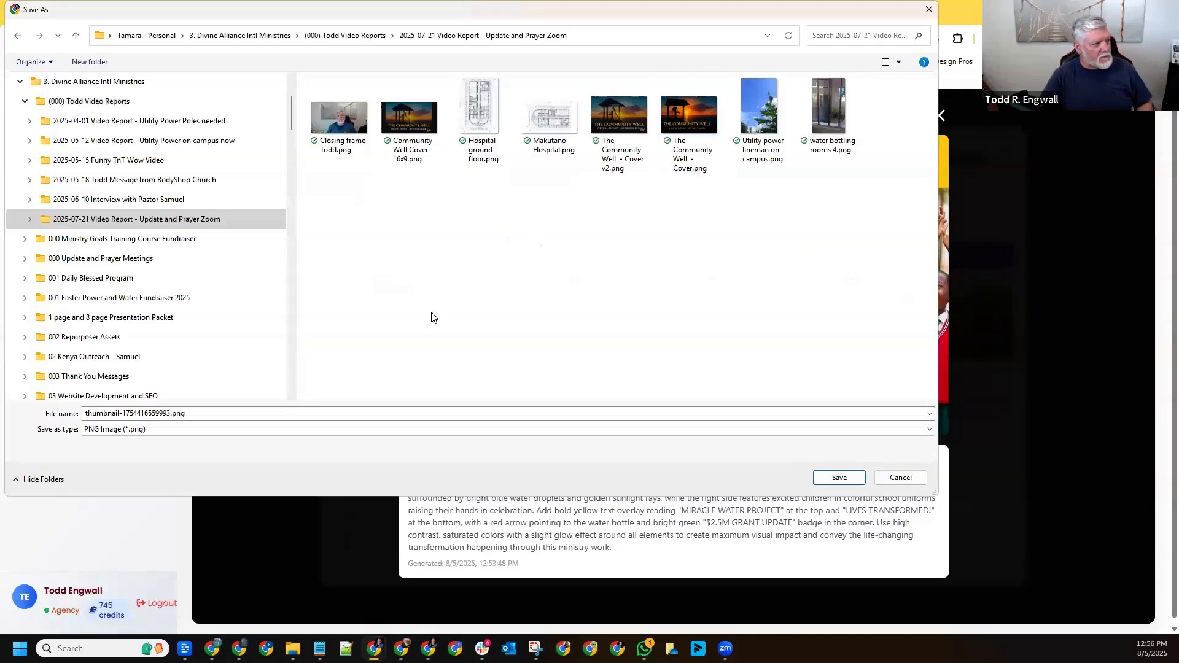
click(839, 477)
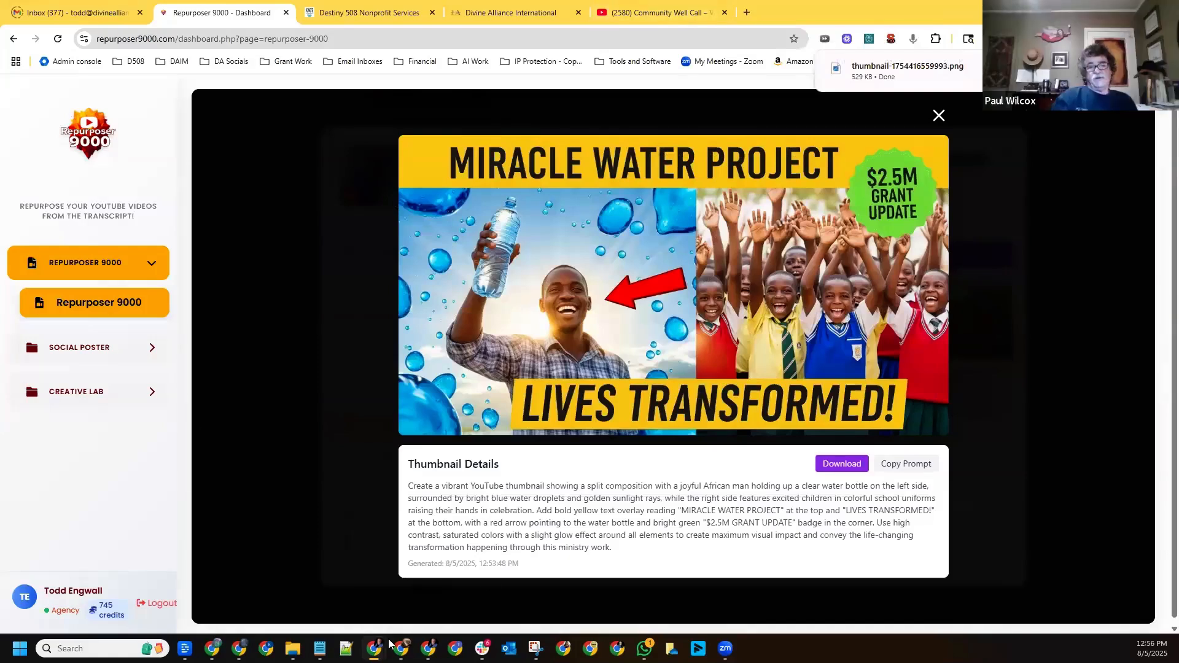
In YouTube Studio, upload thumbnail-1754416559993.png as the video's custom thumbnail and save the changes
mouse_move(401, 648)
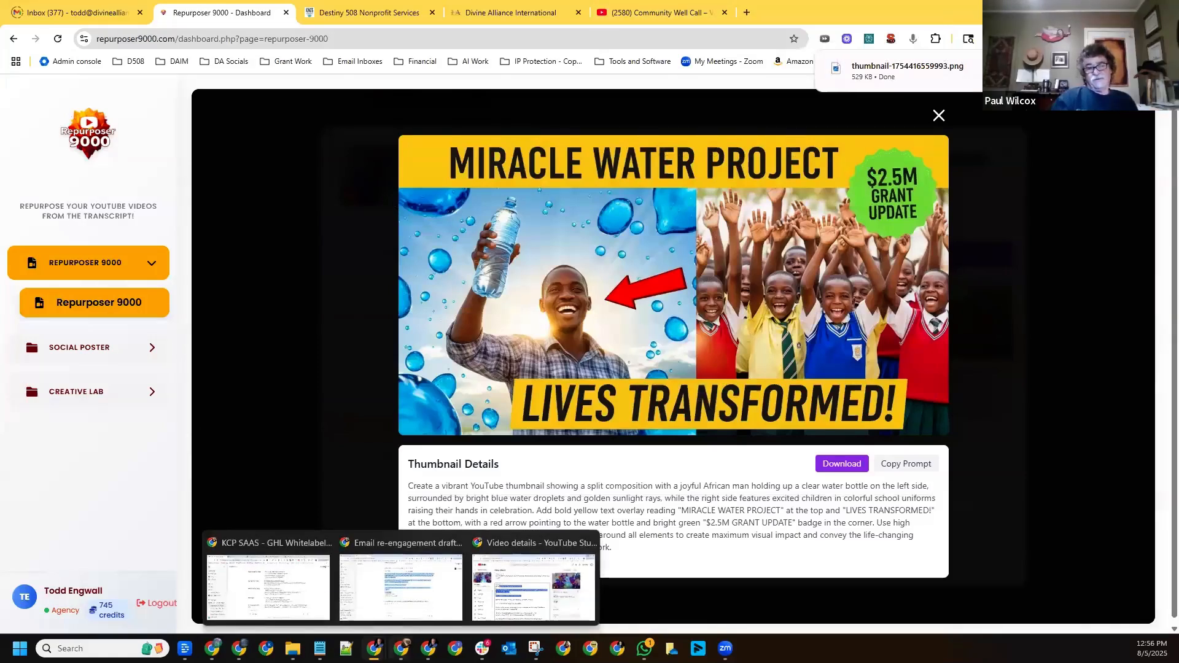
click(511, 594)
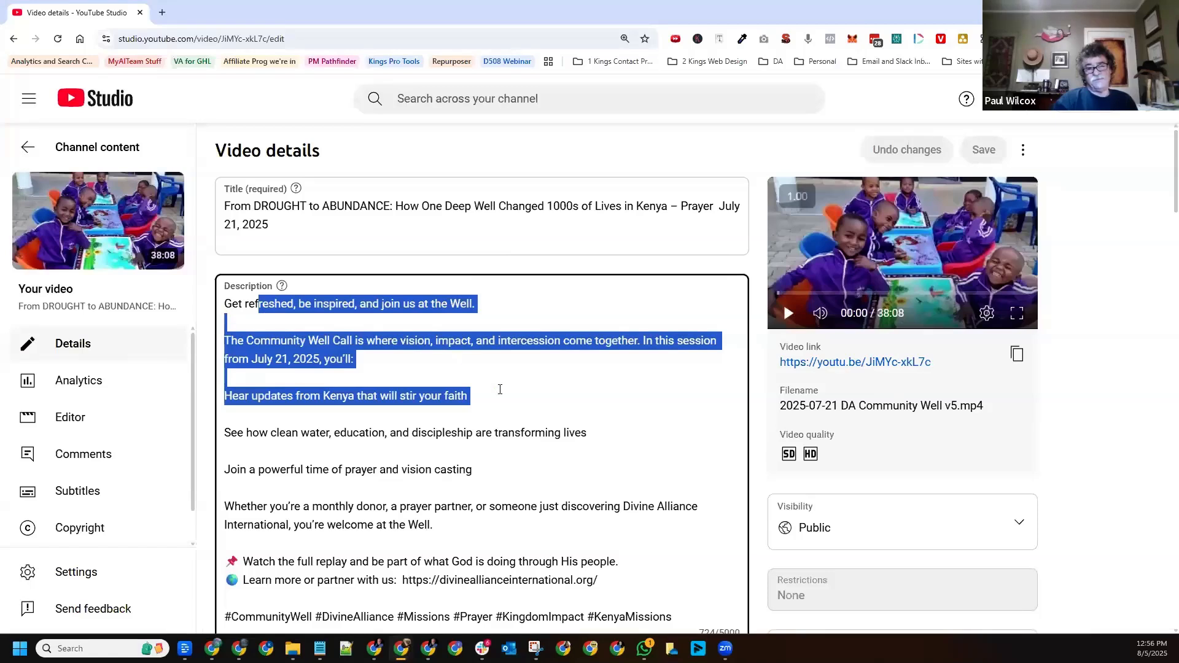
key(ctrl+minus)
scroll(298, 425, down, 1)
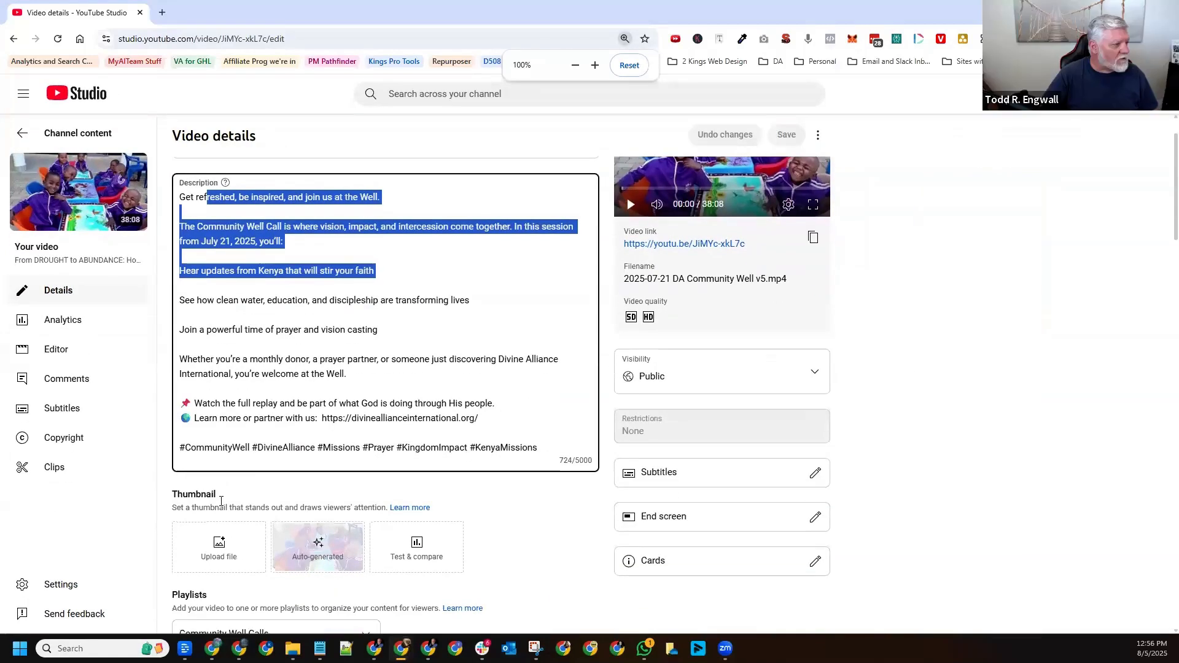
click(214, 544)
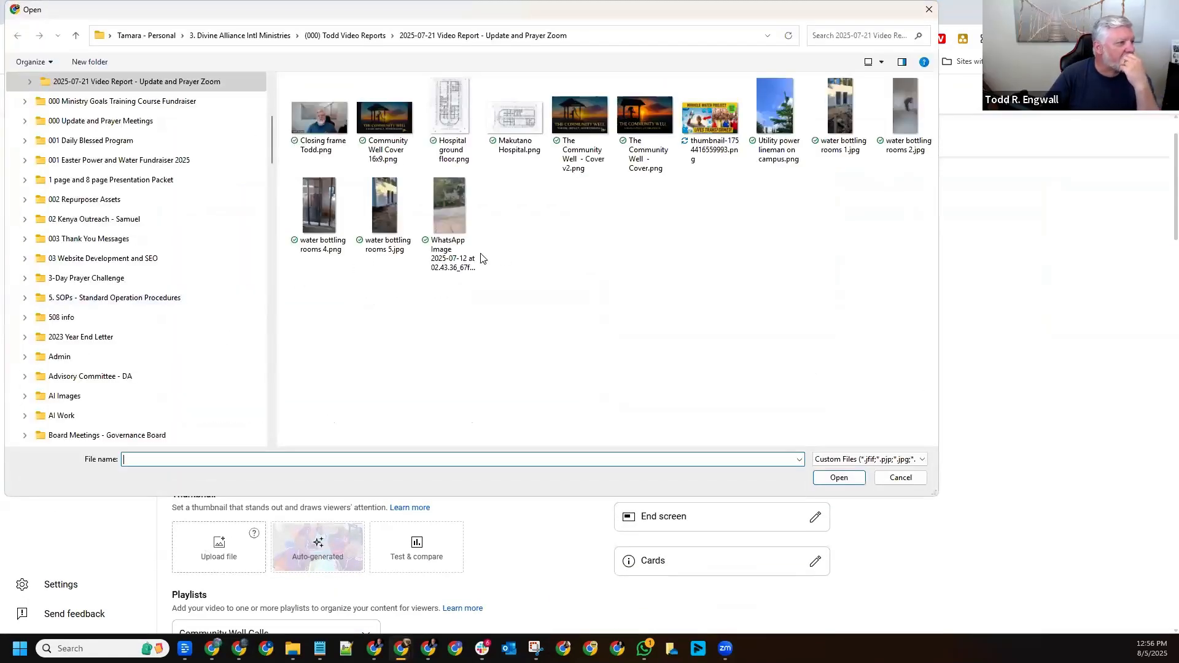
double_click(708, 134)
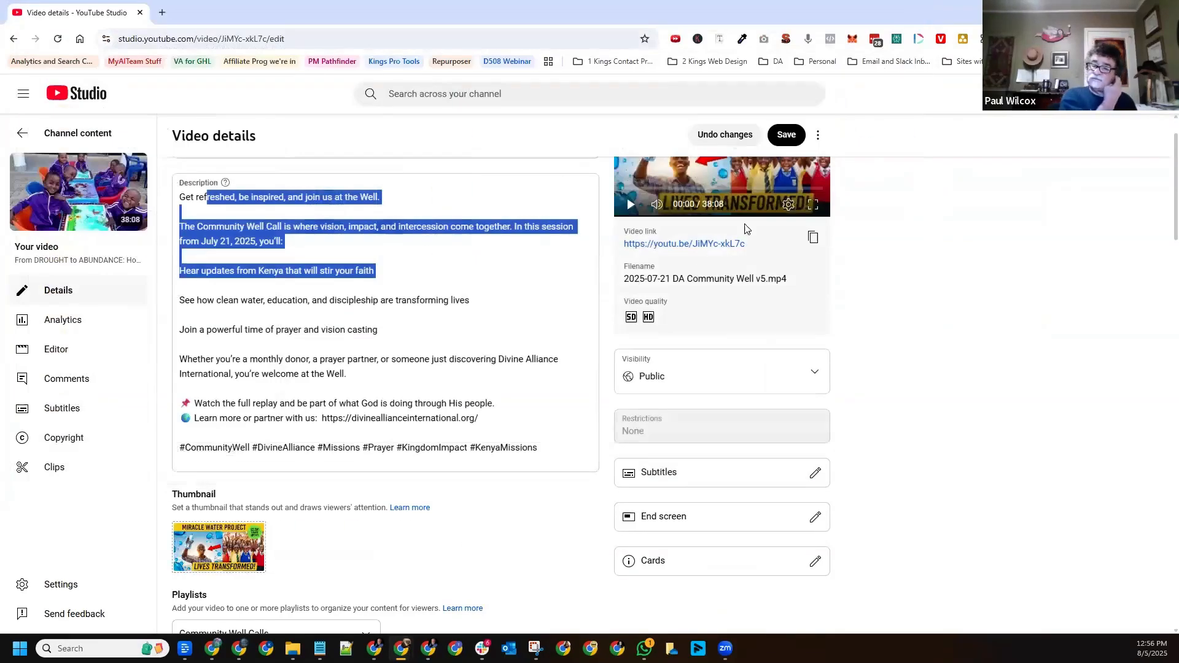
scroll(489, 340, up, 1)
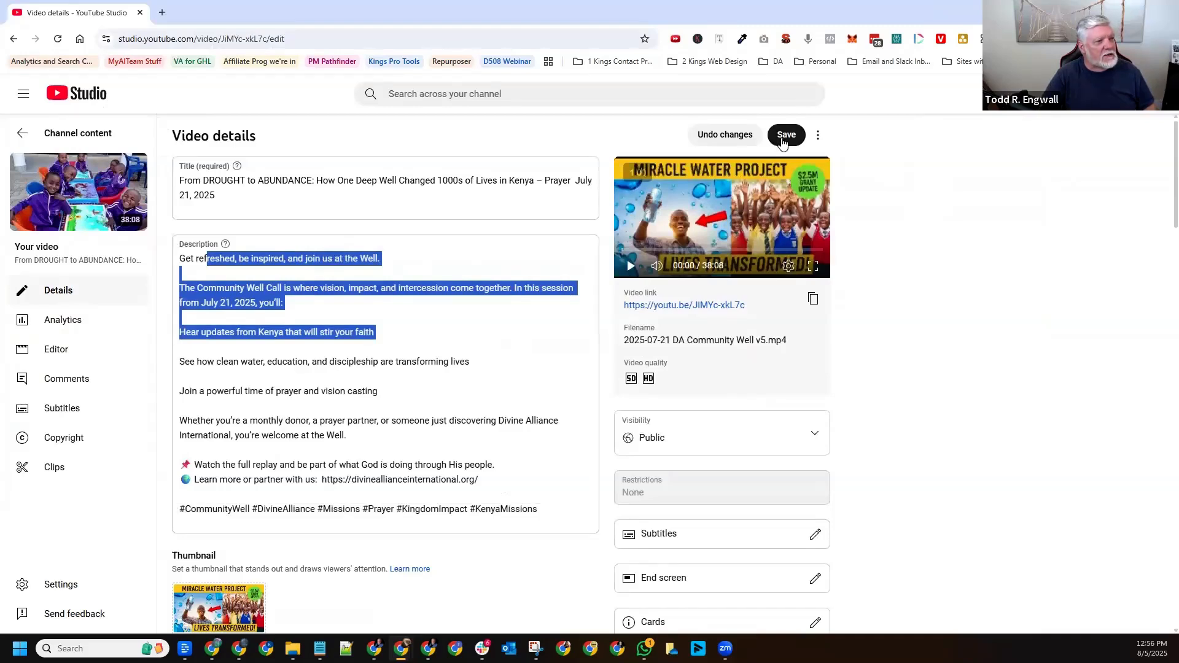
click(786, 134)
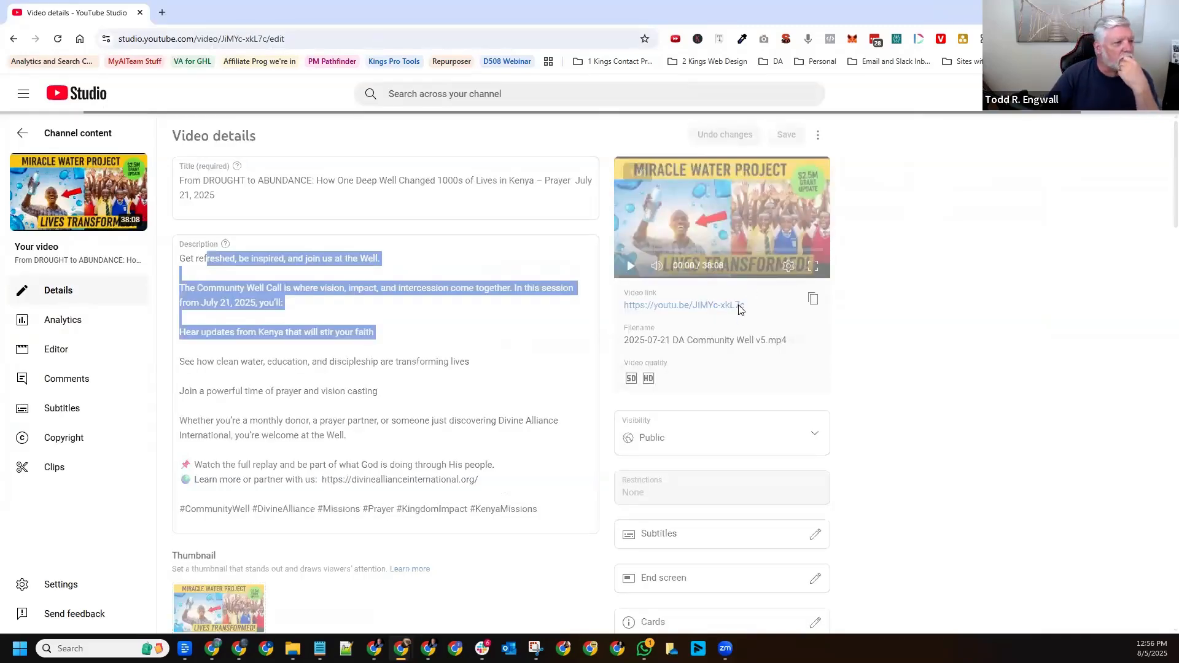